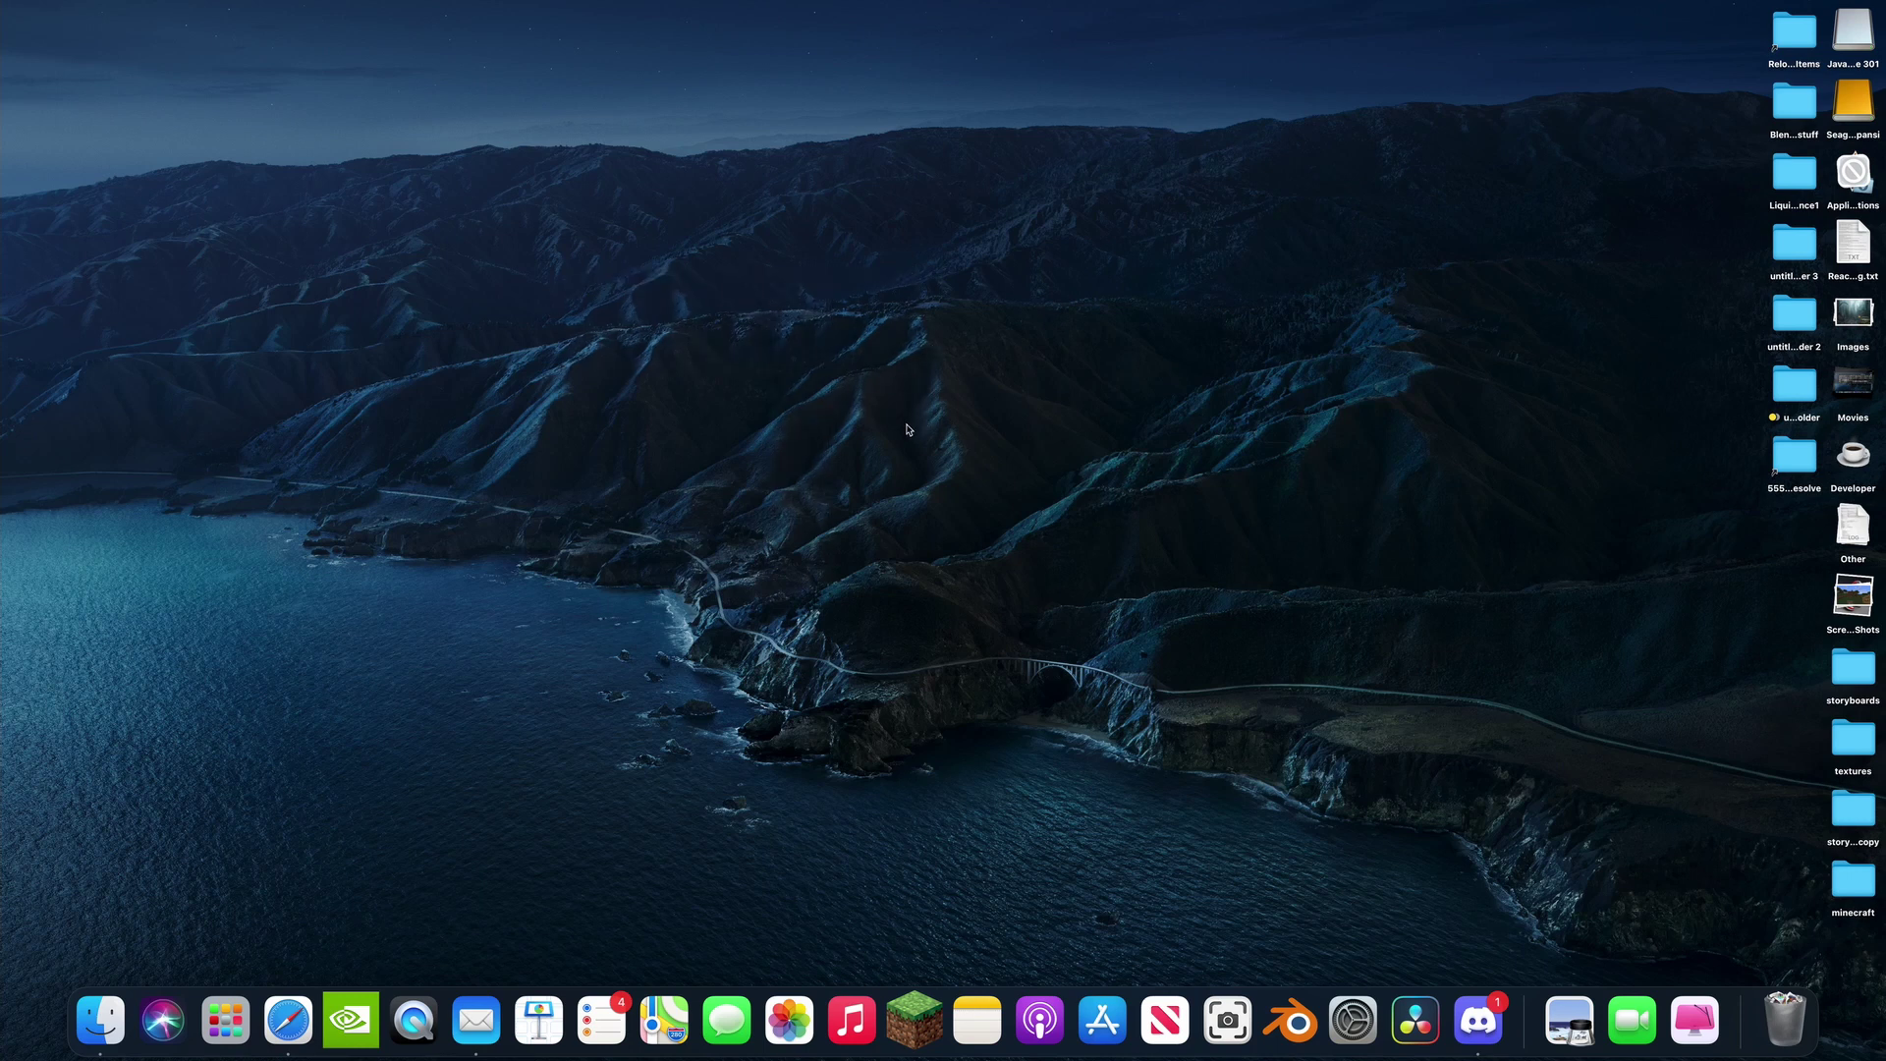
Step: Launch Safari from the Dock so its Start Page with Favorites appears
drag(1134, 335, 753, 383)
drag(866, 278, 1097, 299)
click(293, 1029)
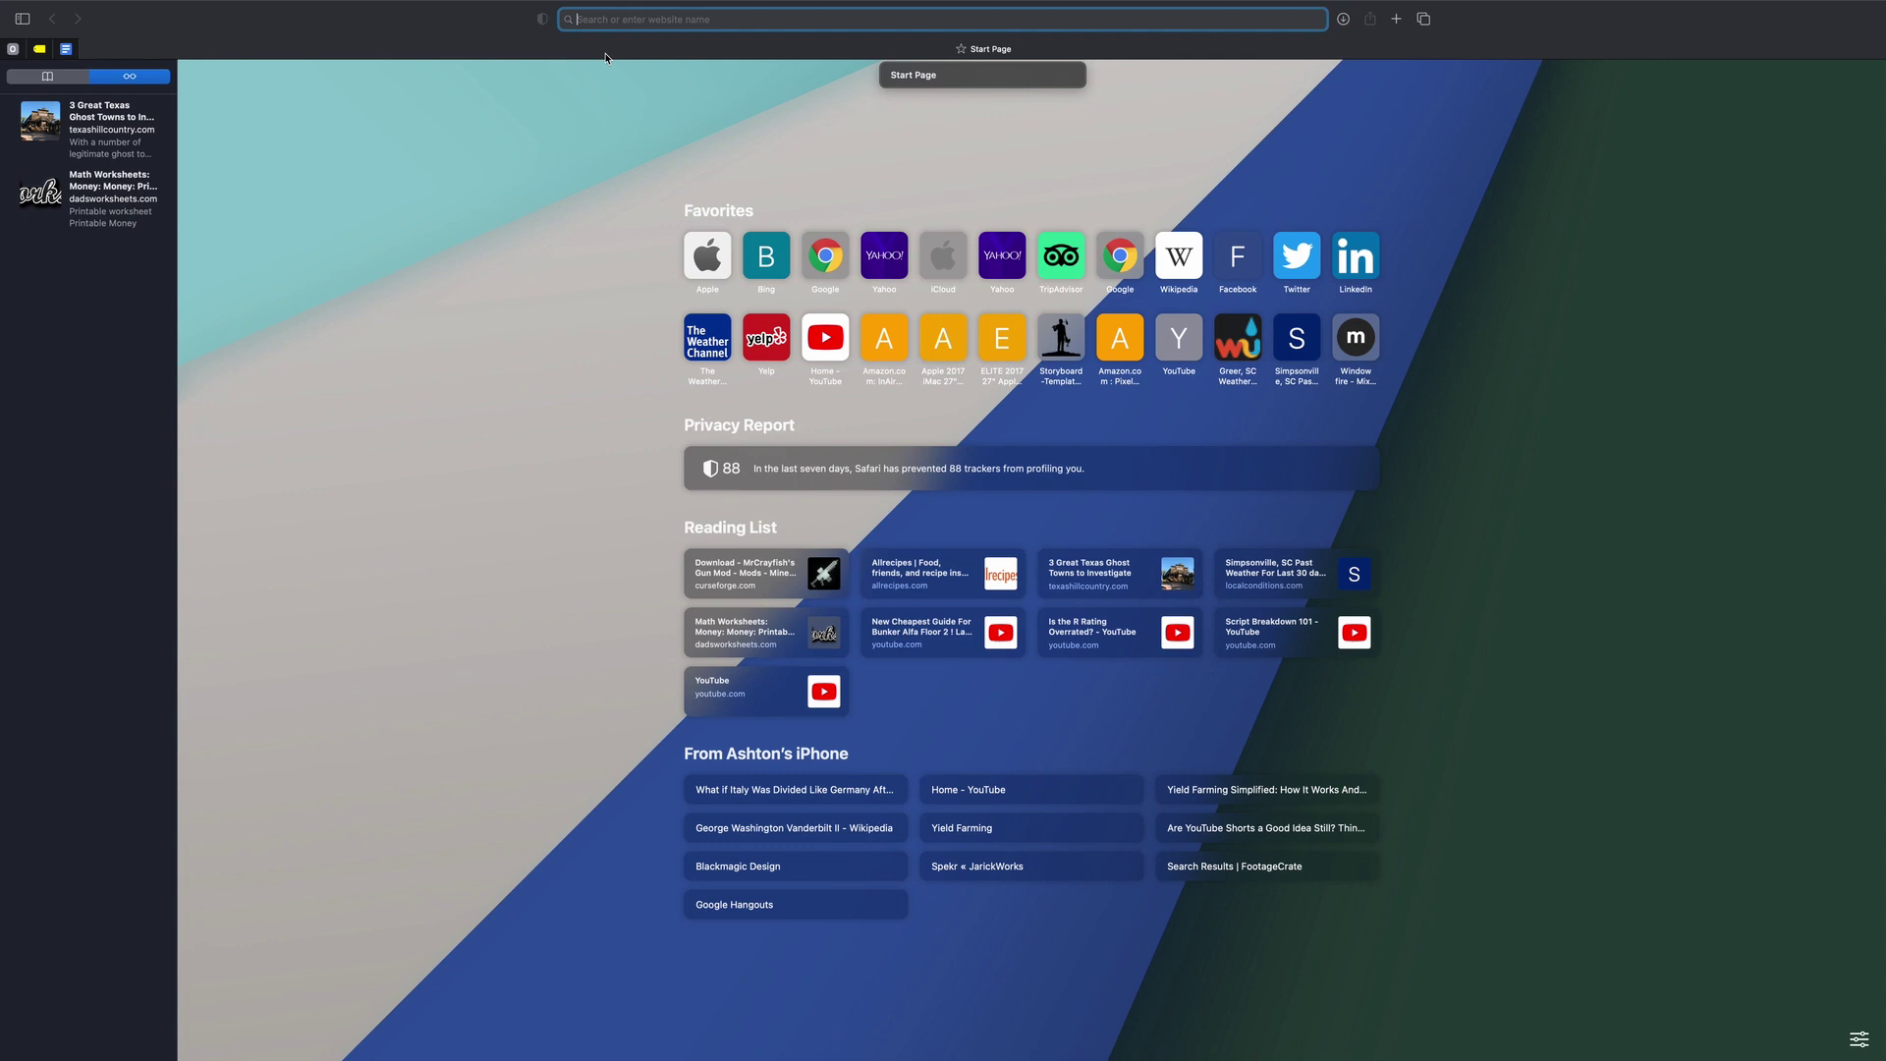
Step: Load fabricmc.net and follow the Fabric Loader link to the installer 0.7.4 page
text(fabricmc.net)
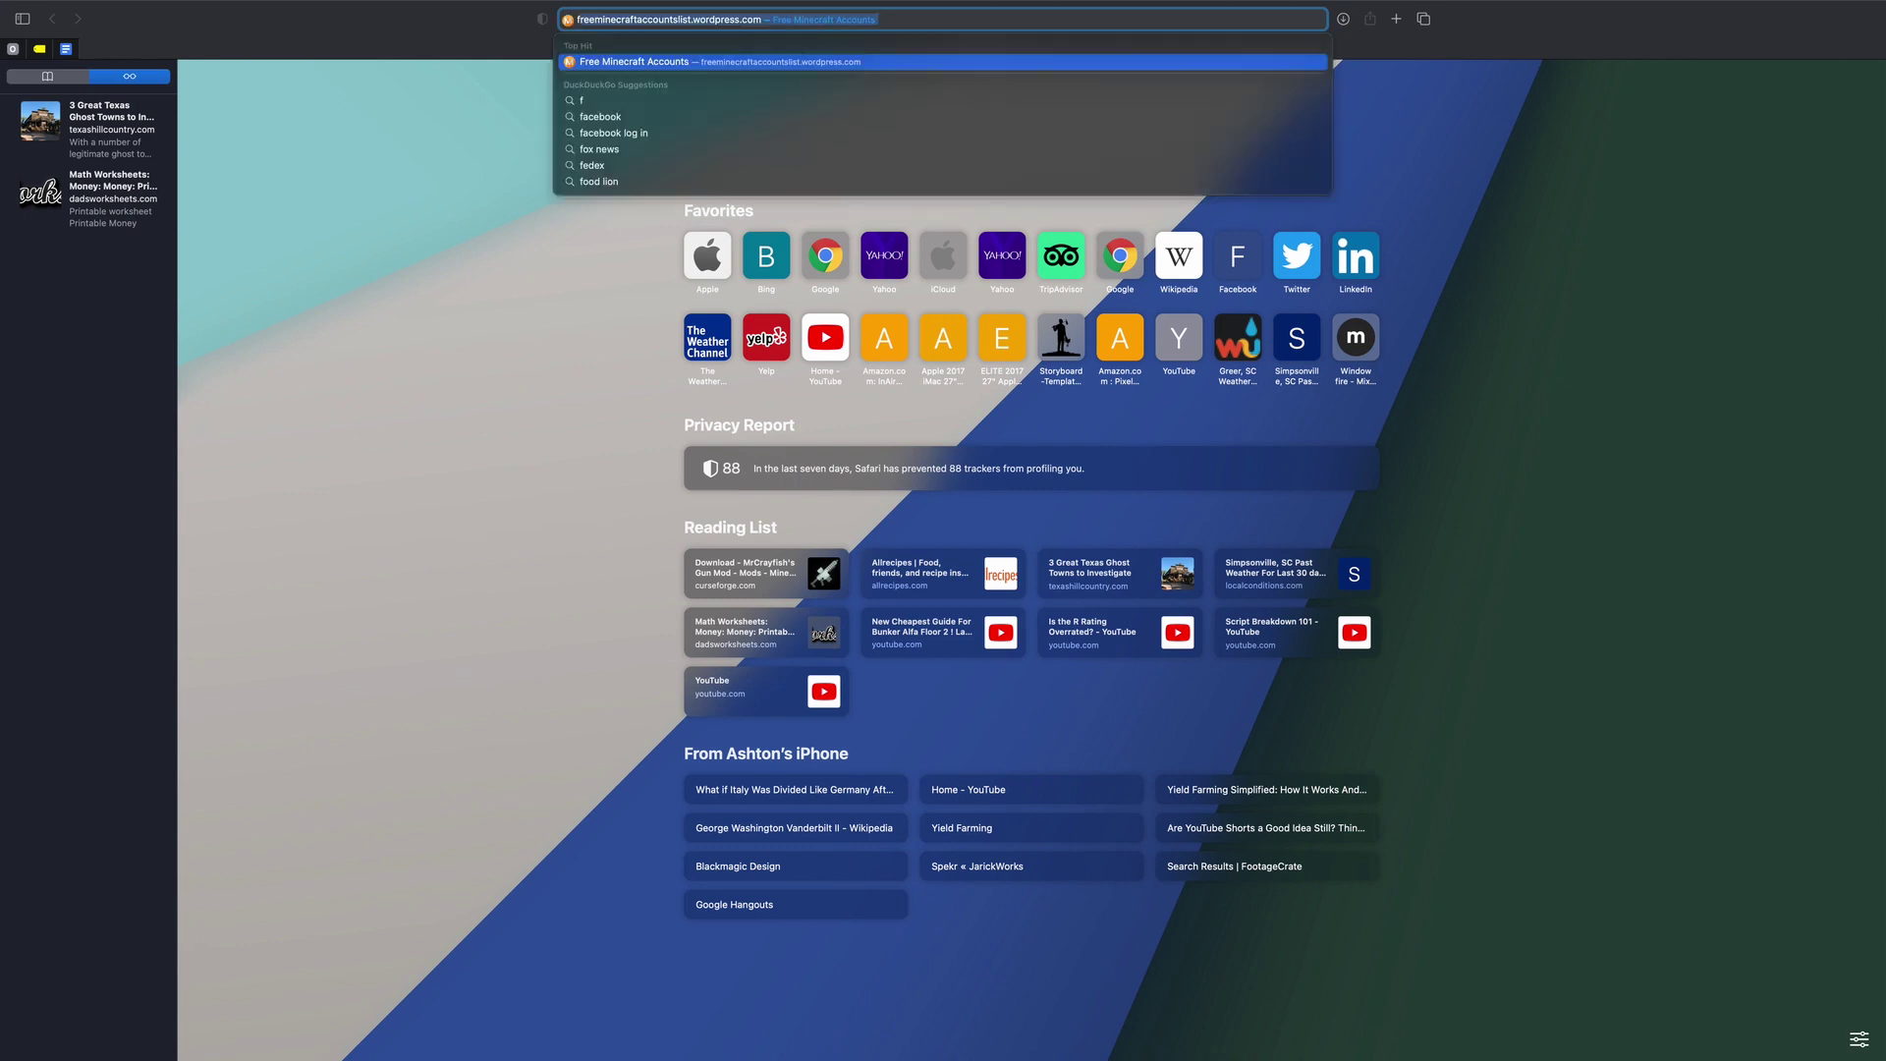
key(Return)
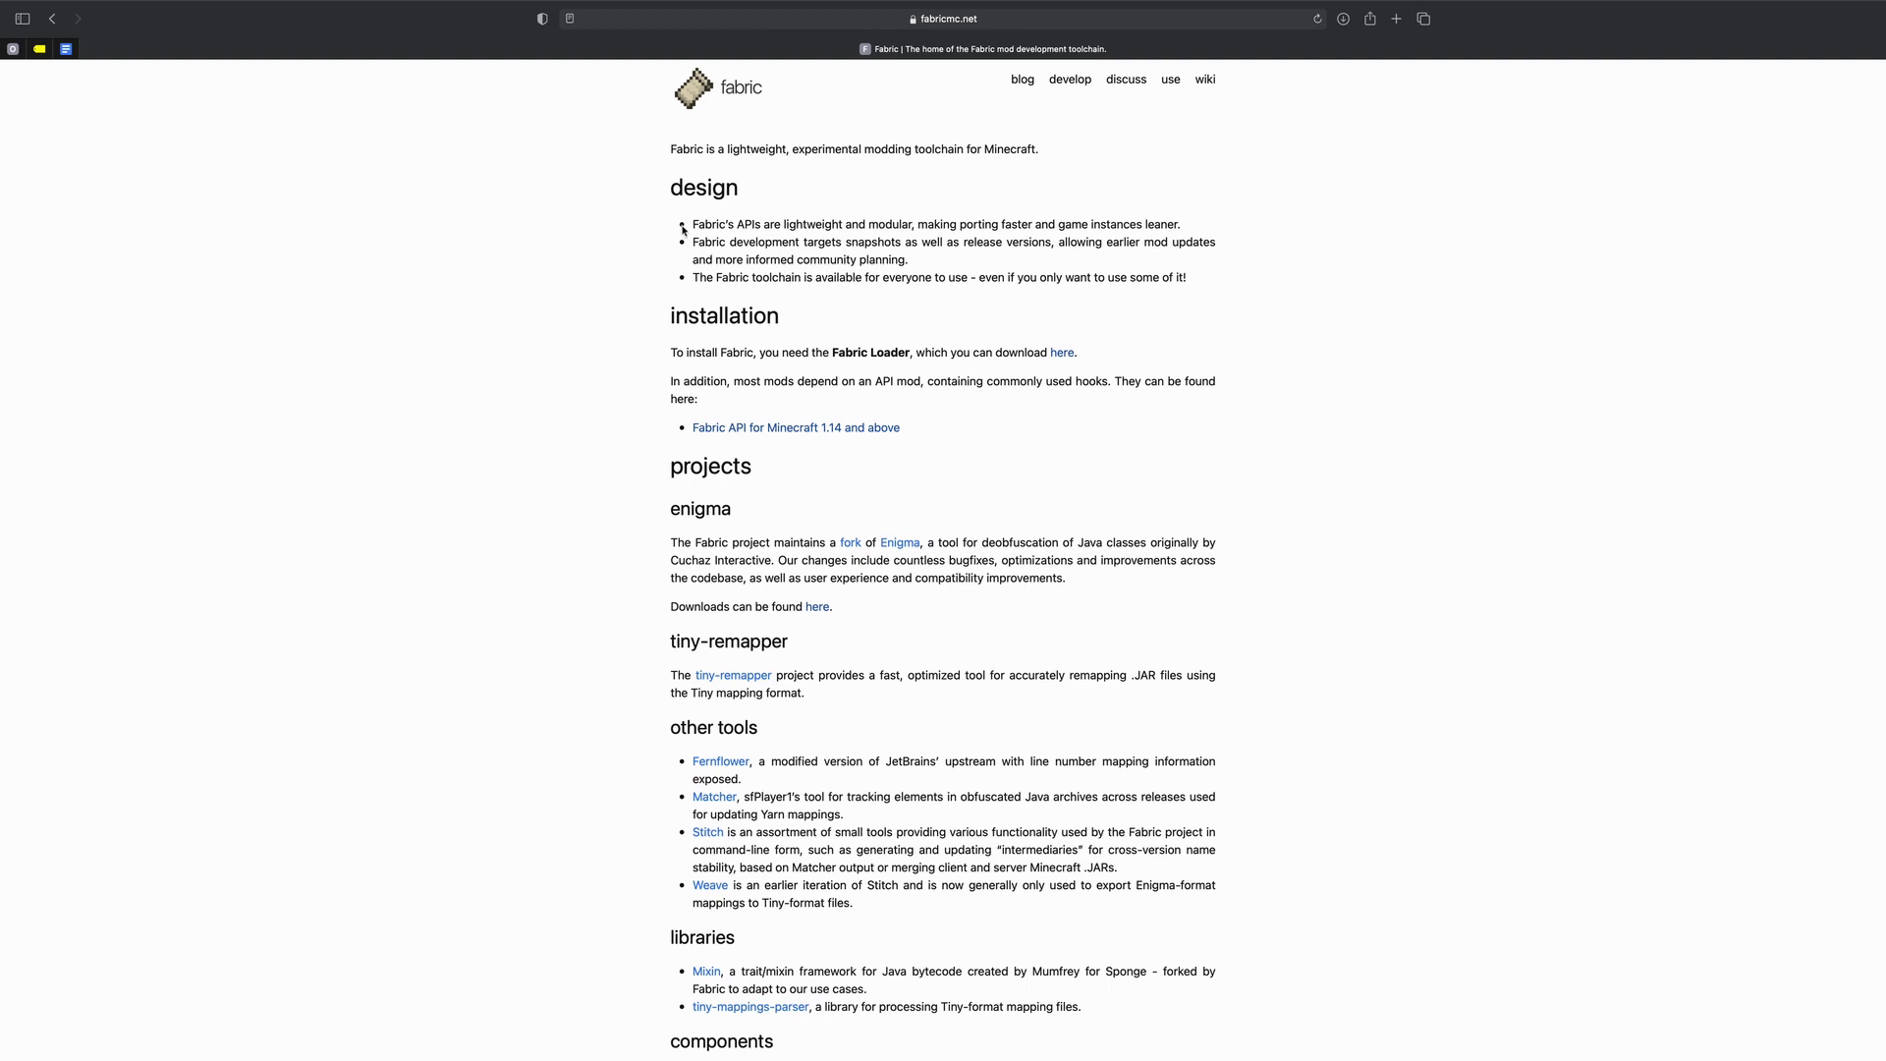
drag(645, 314, 959, 351)
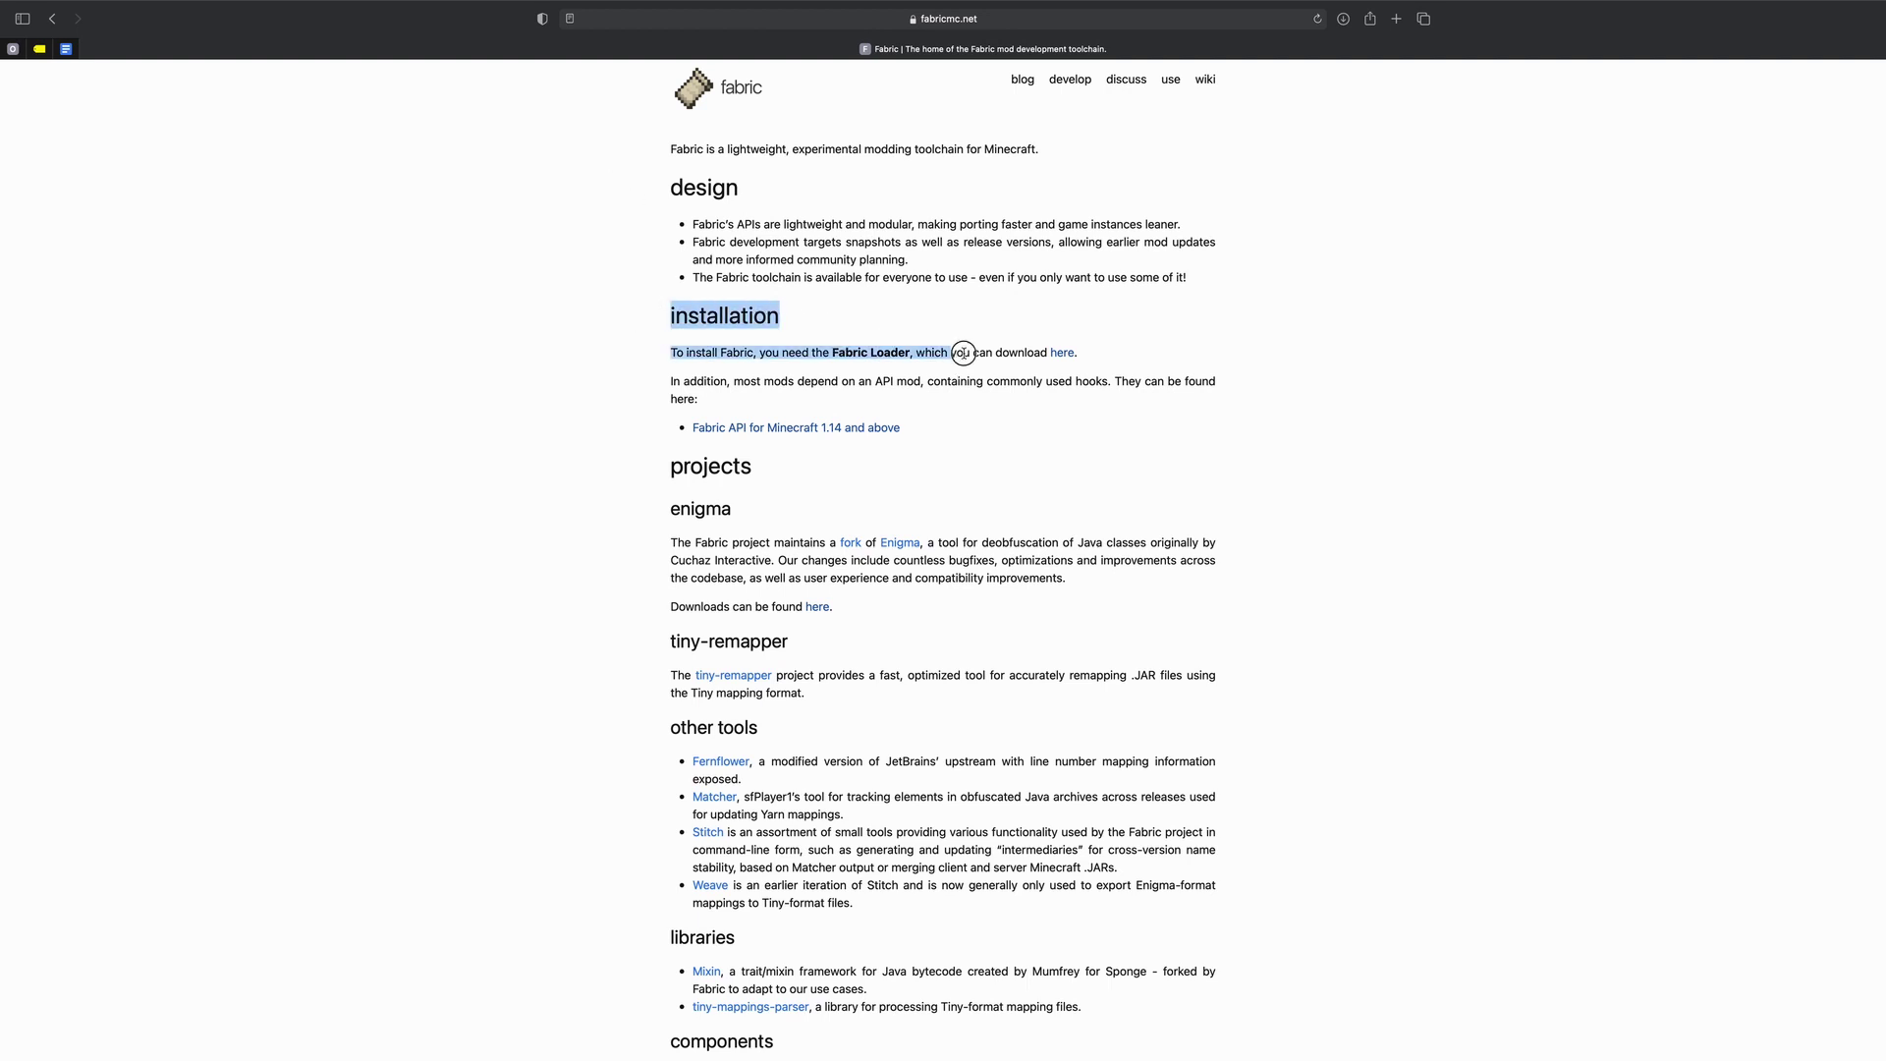
click(1215, 353)
drag(661, 354, 1067, 361)
click(1065, 356)
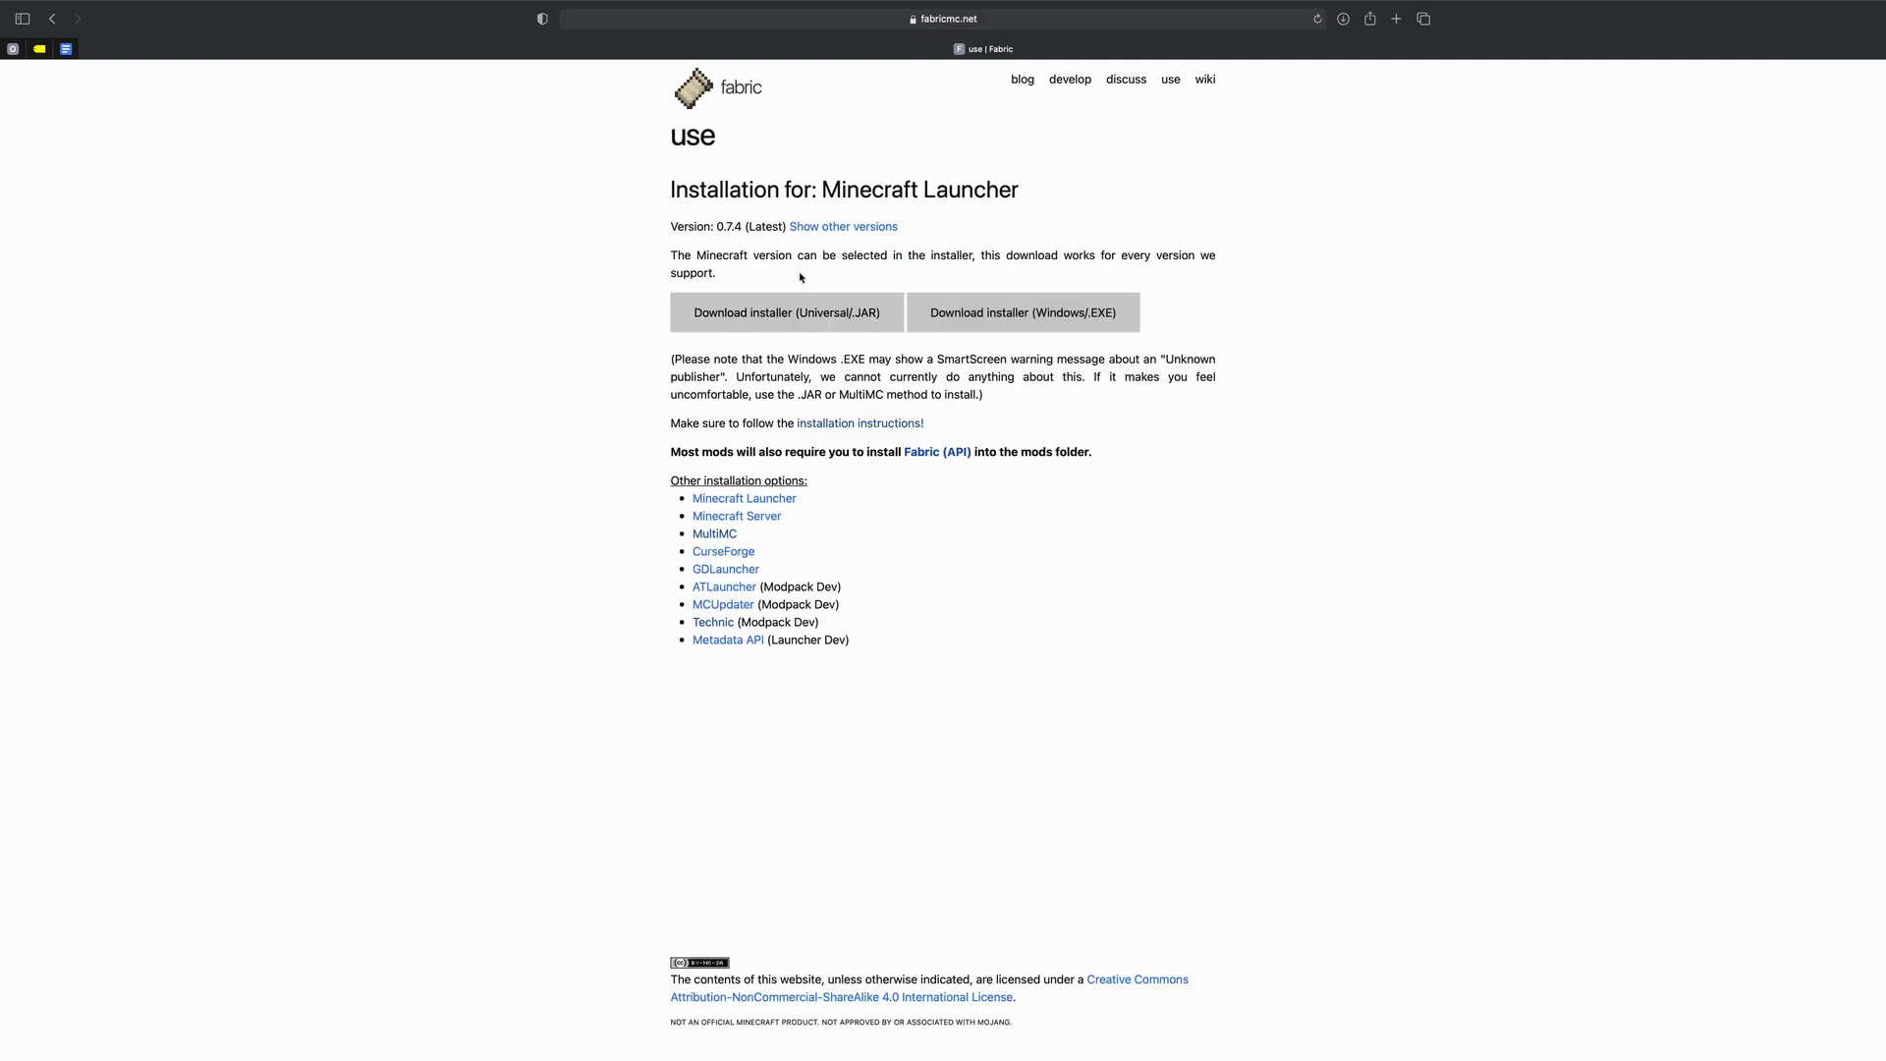
Step: Download fabric-installer-0.7.4.jar (Universal/.JAR), try opening it, and dismiss both unidentified-developer warnings
click(828, 316)
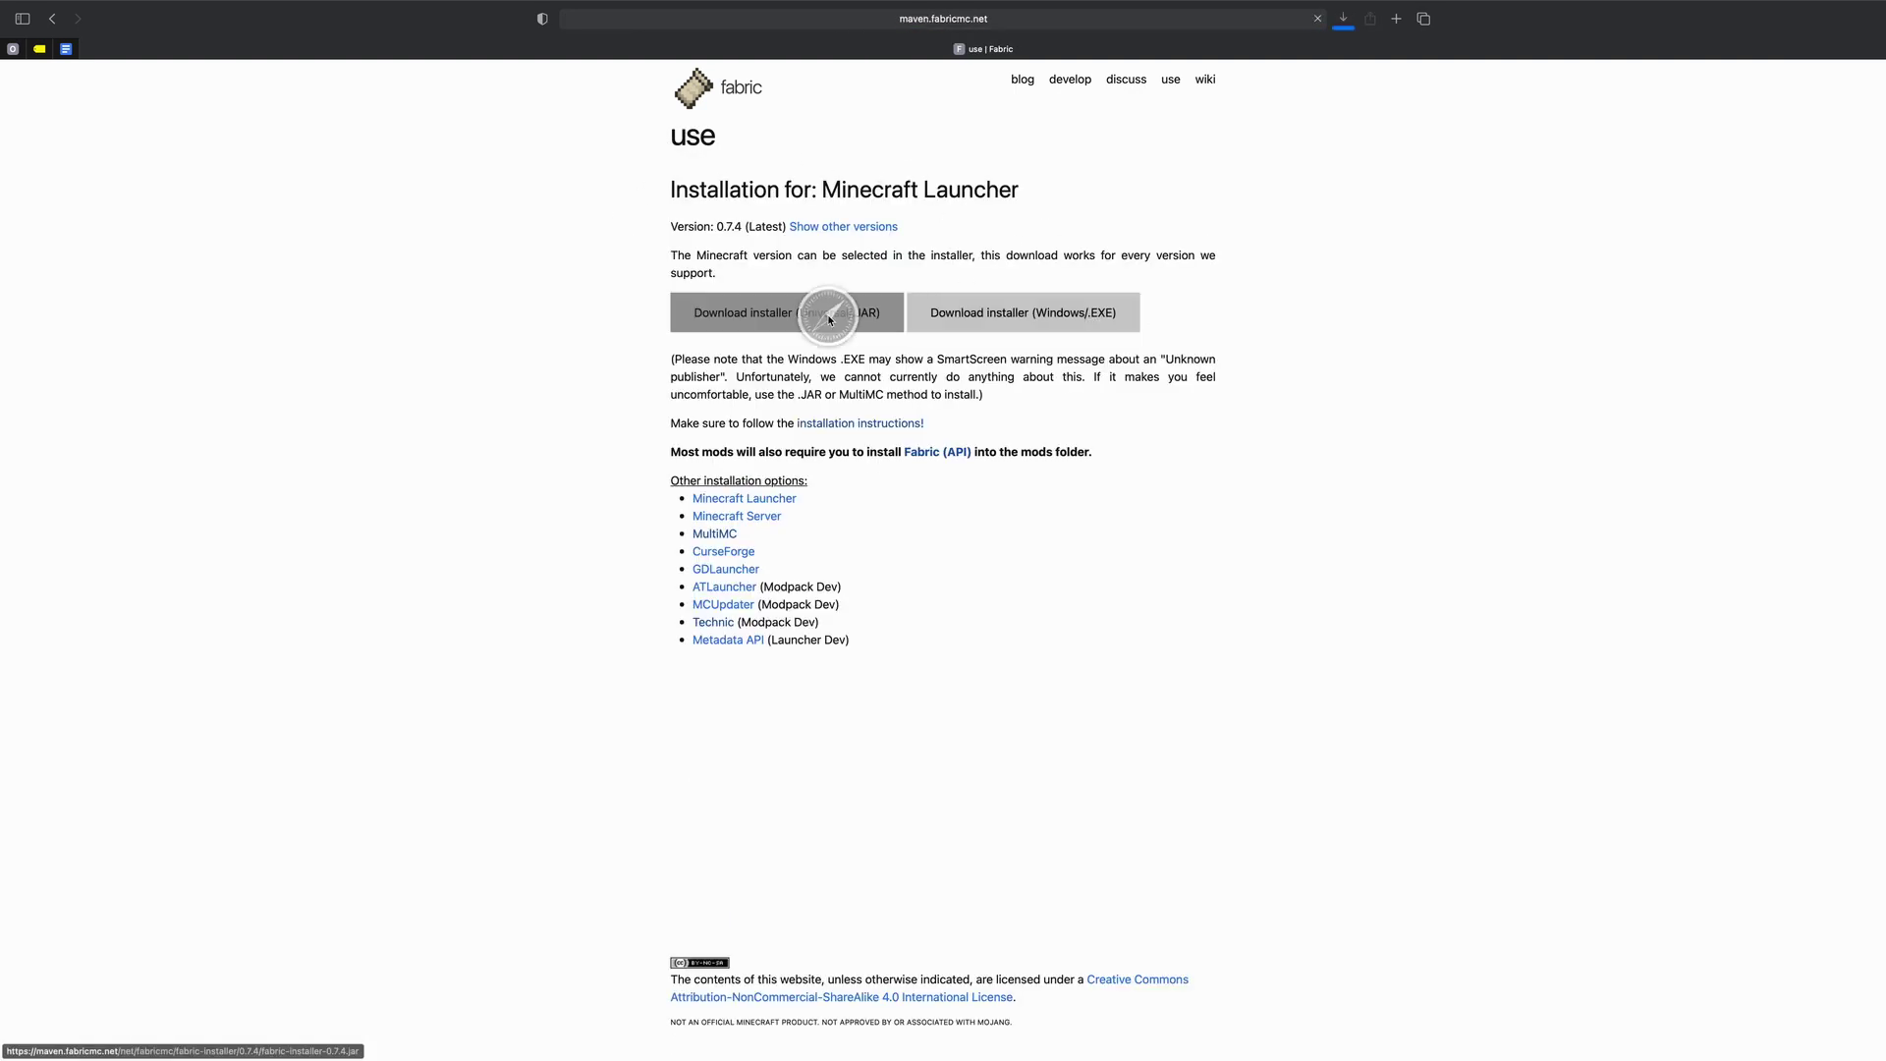
click(1342, 19)
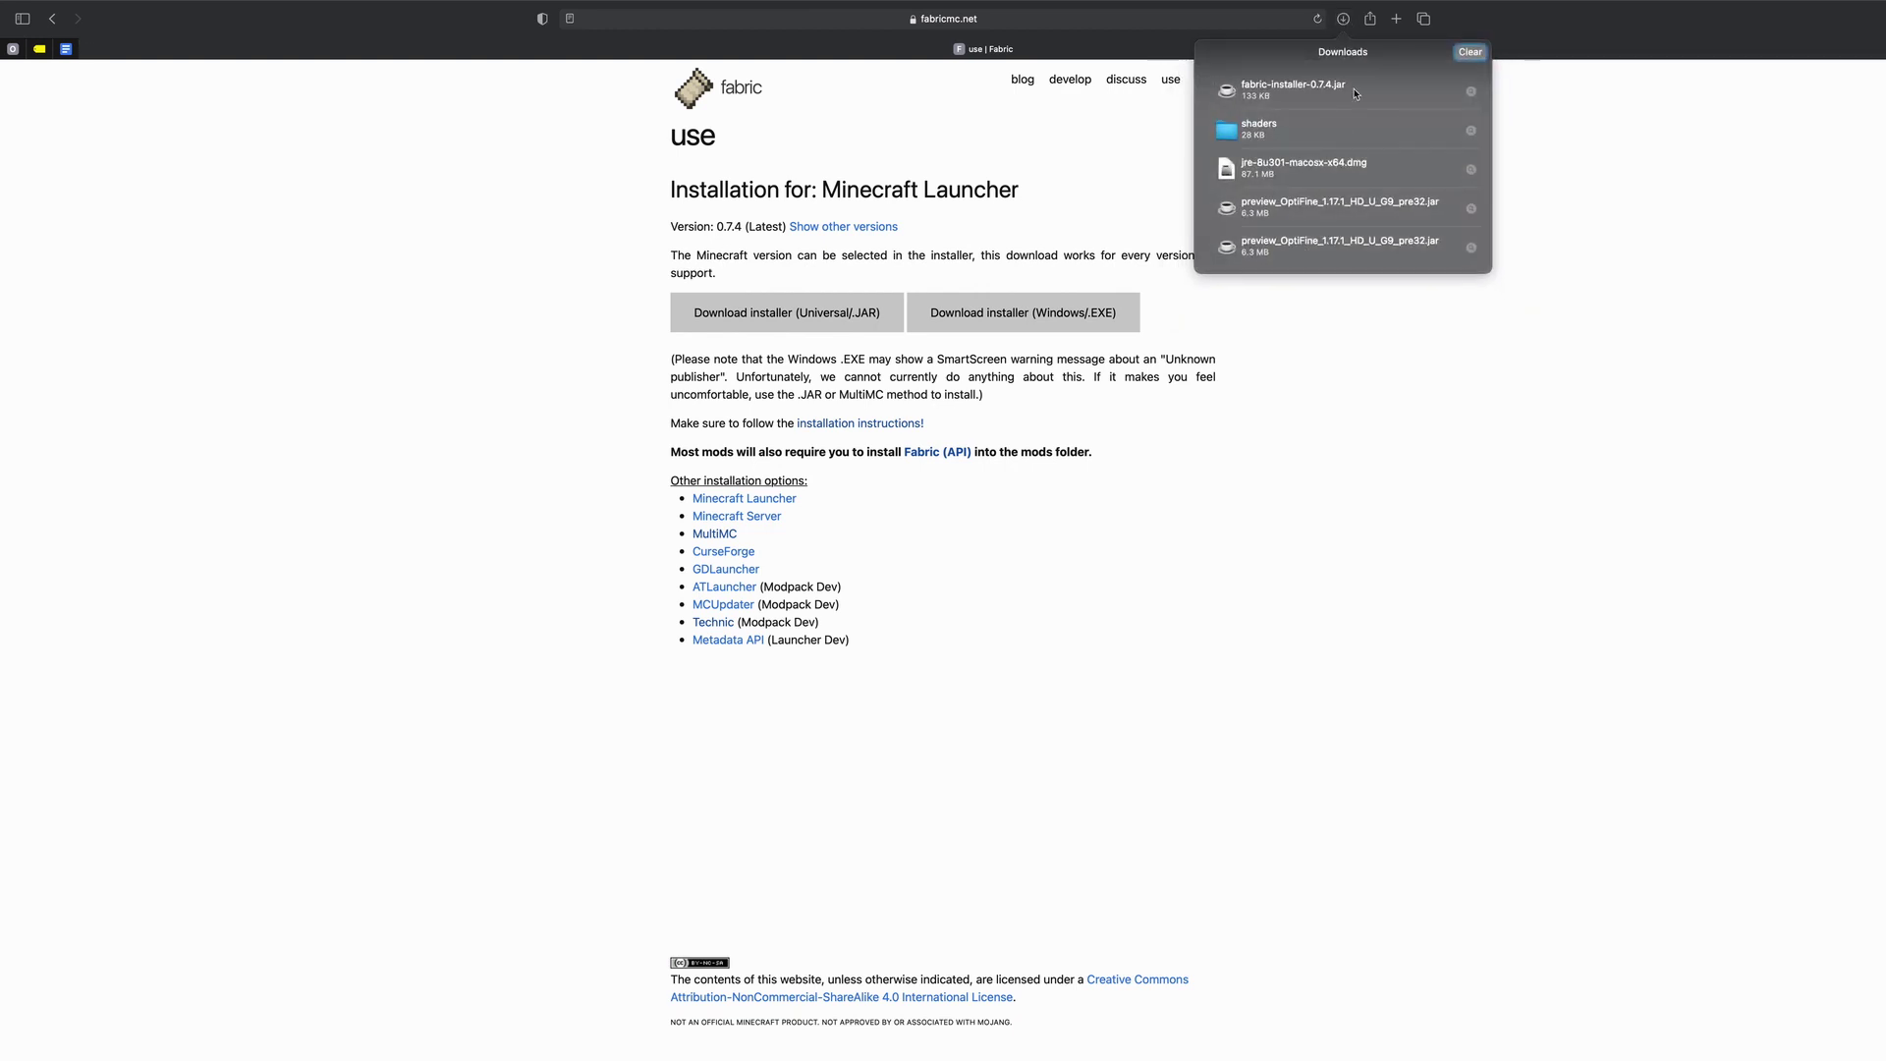
double_click(1353, 91)
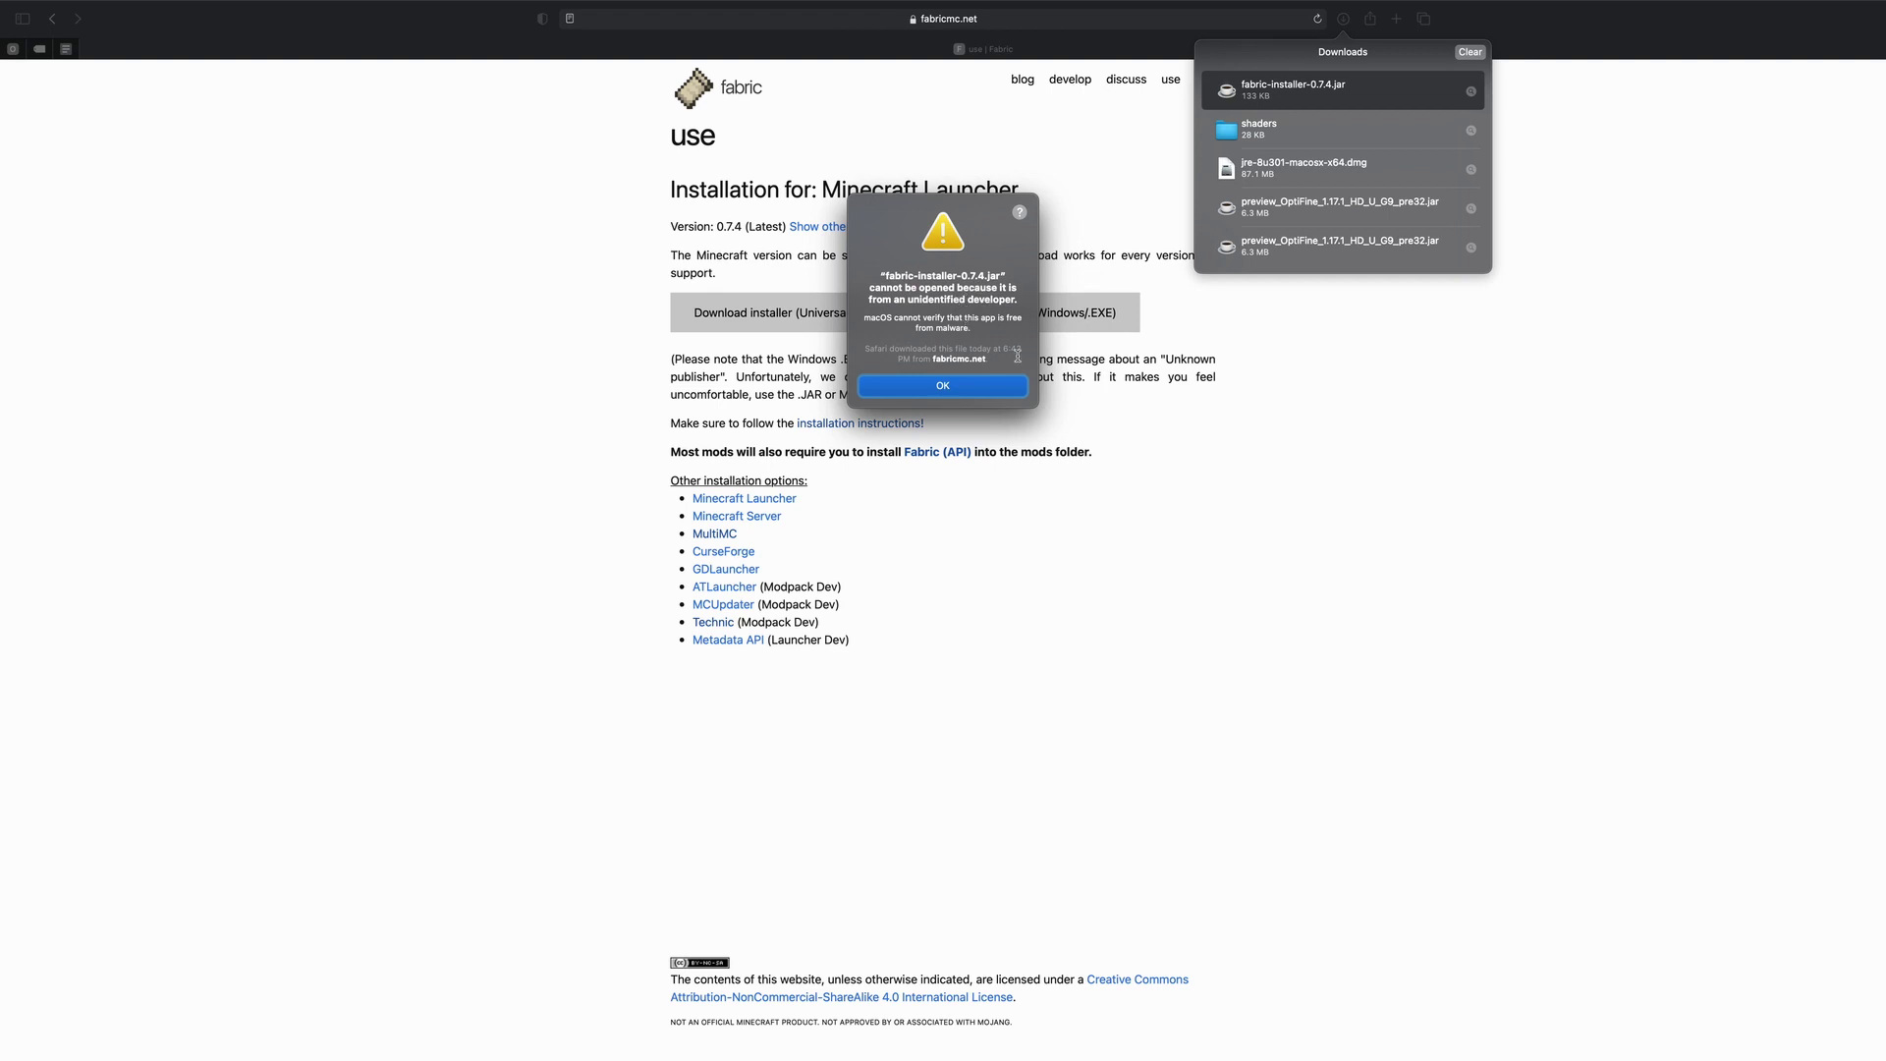
click(955, 395)
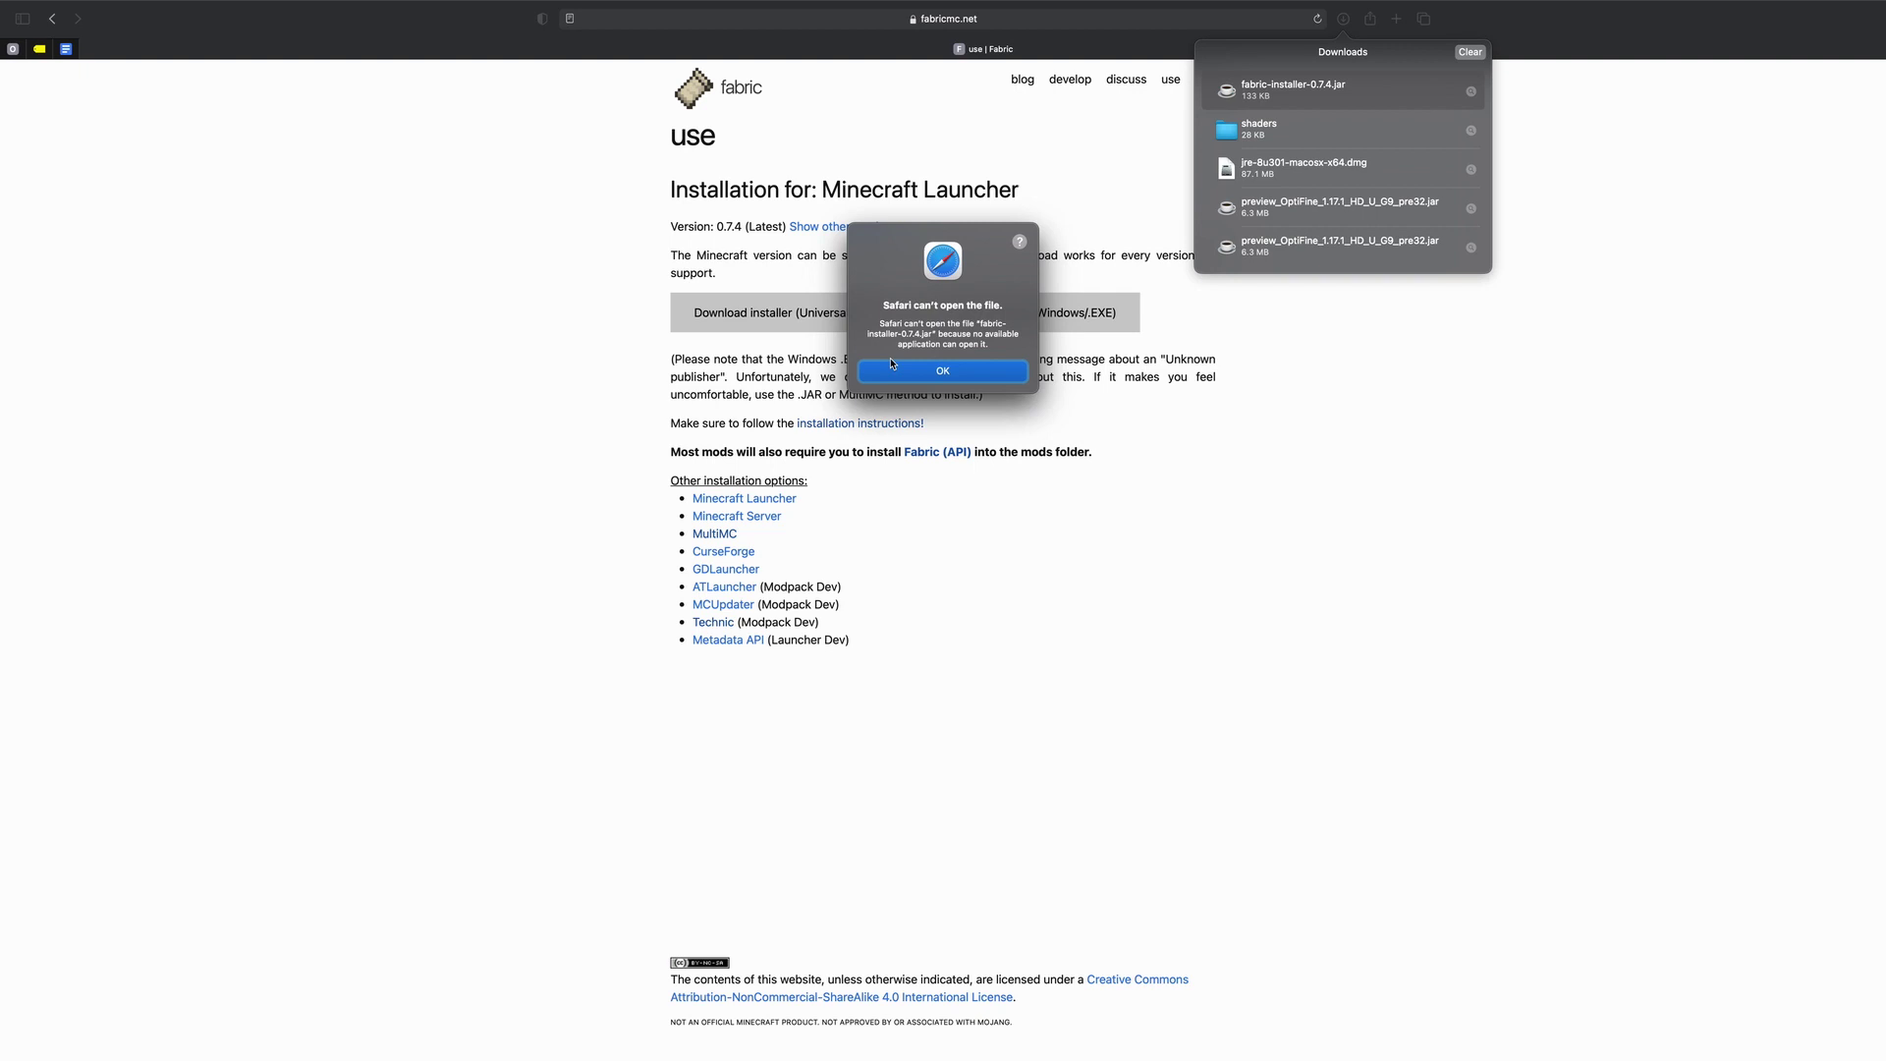
click(943, 385)
Step: Use Security & Privacy's Open Anyway to let the blocked Fabric installer launch
key(ctrl+Left)
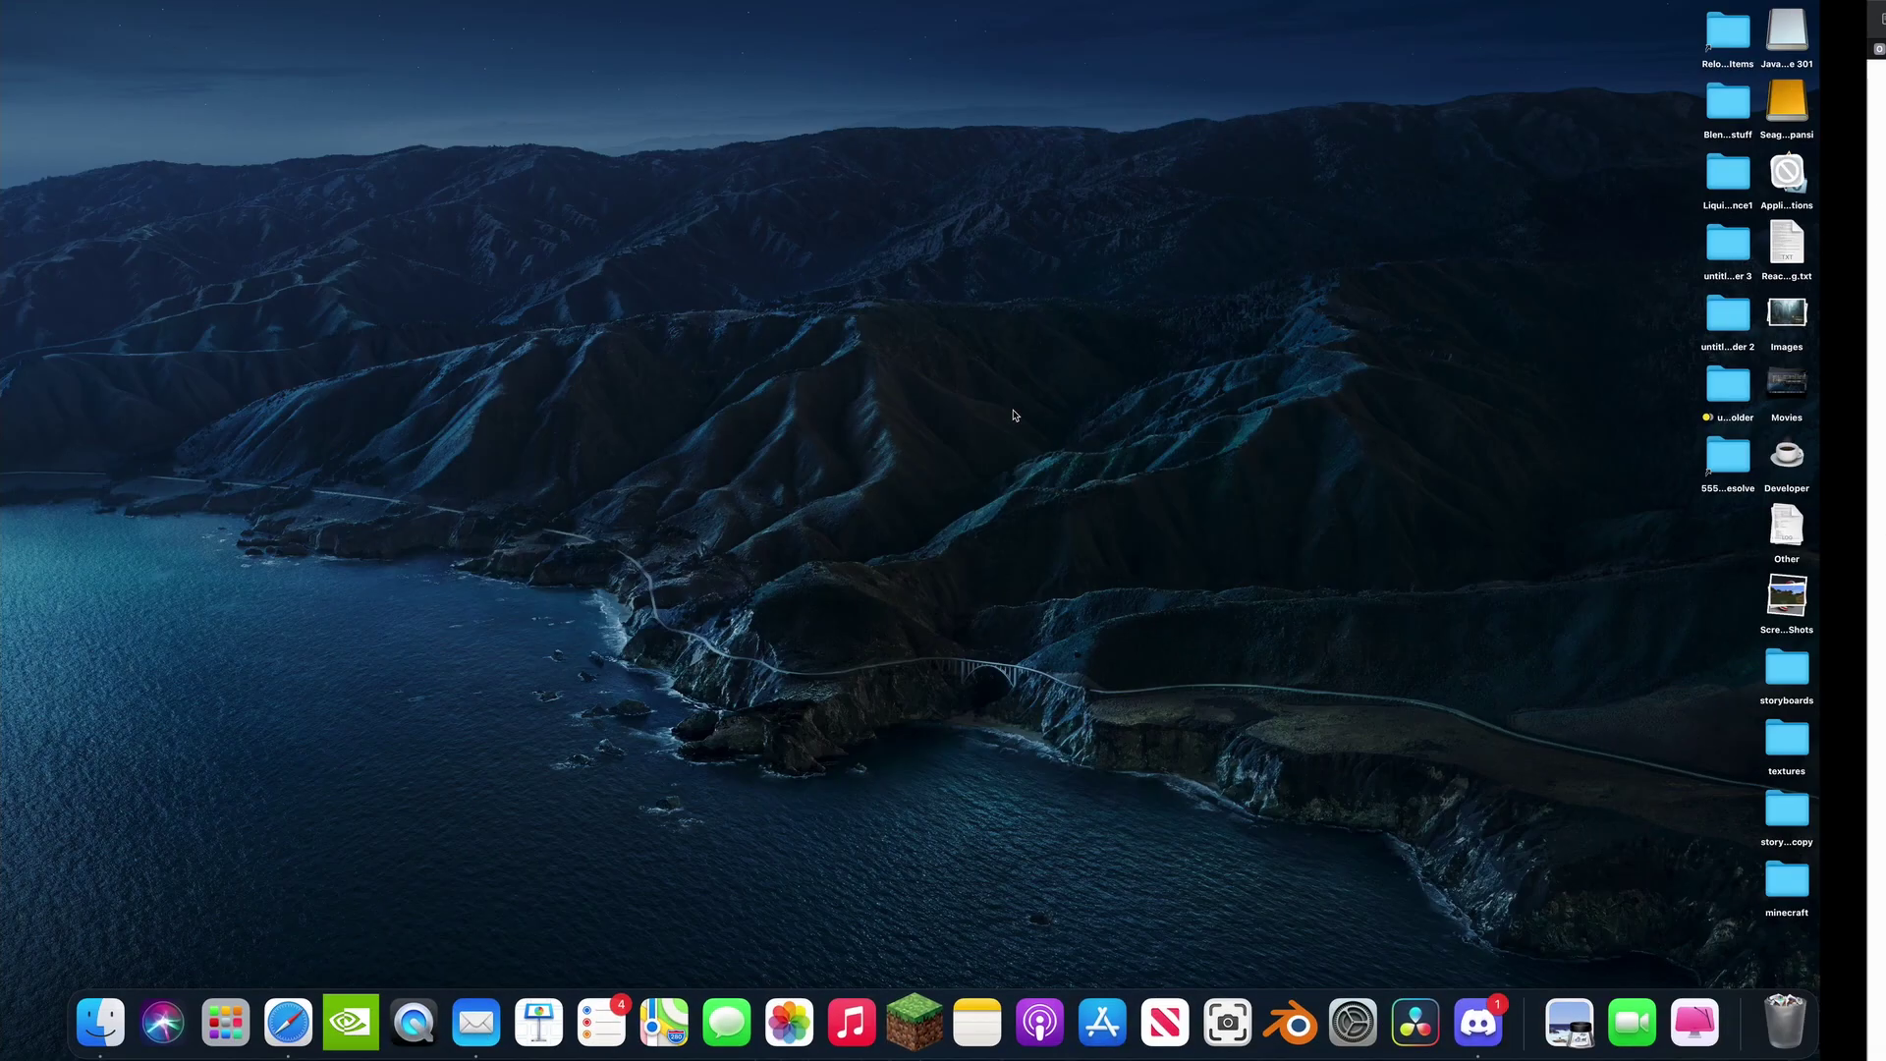
click(1356, 996)
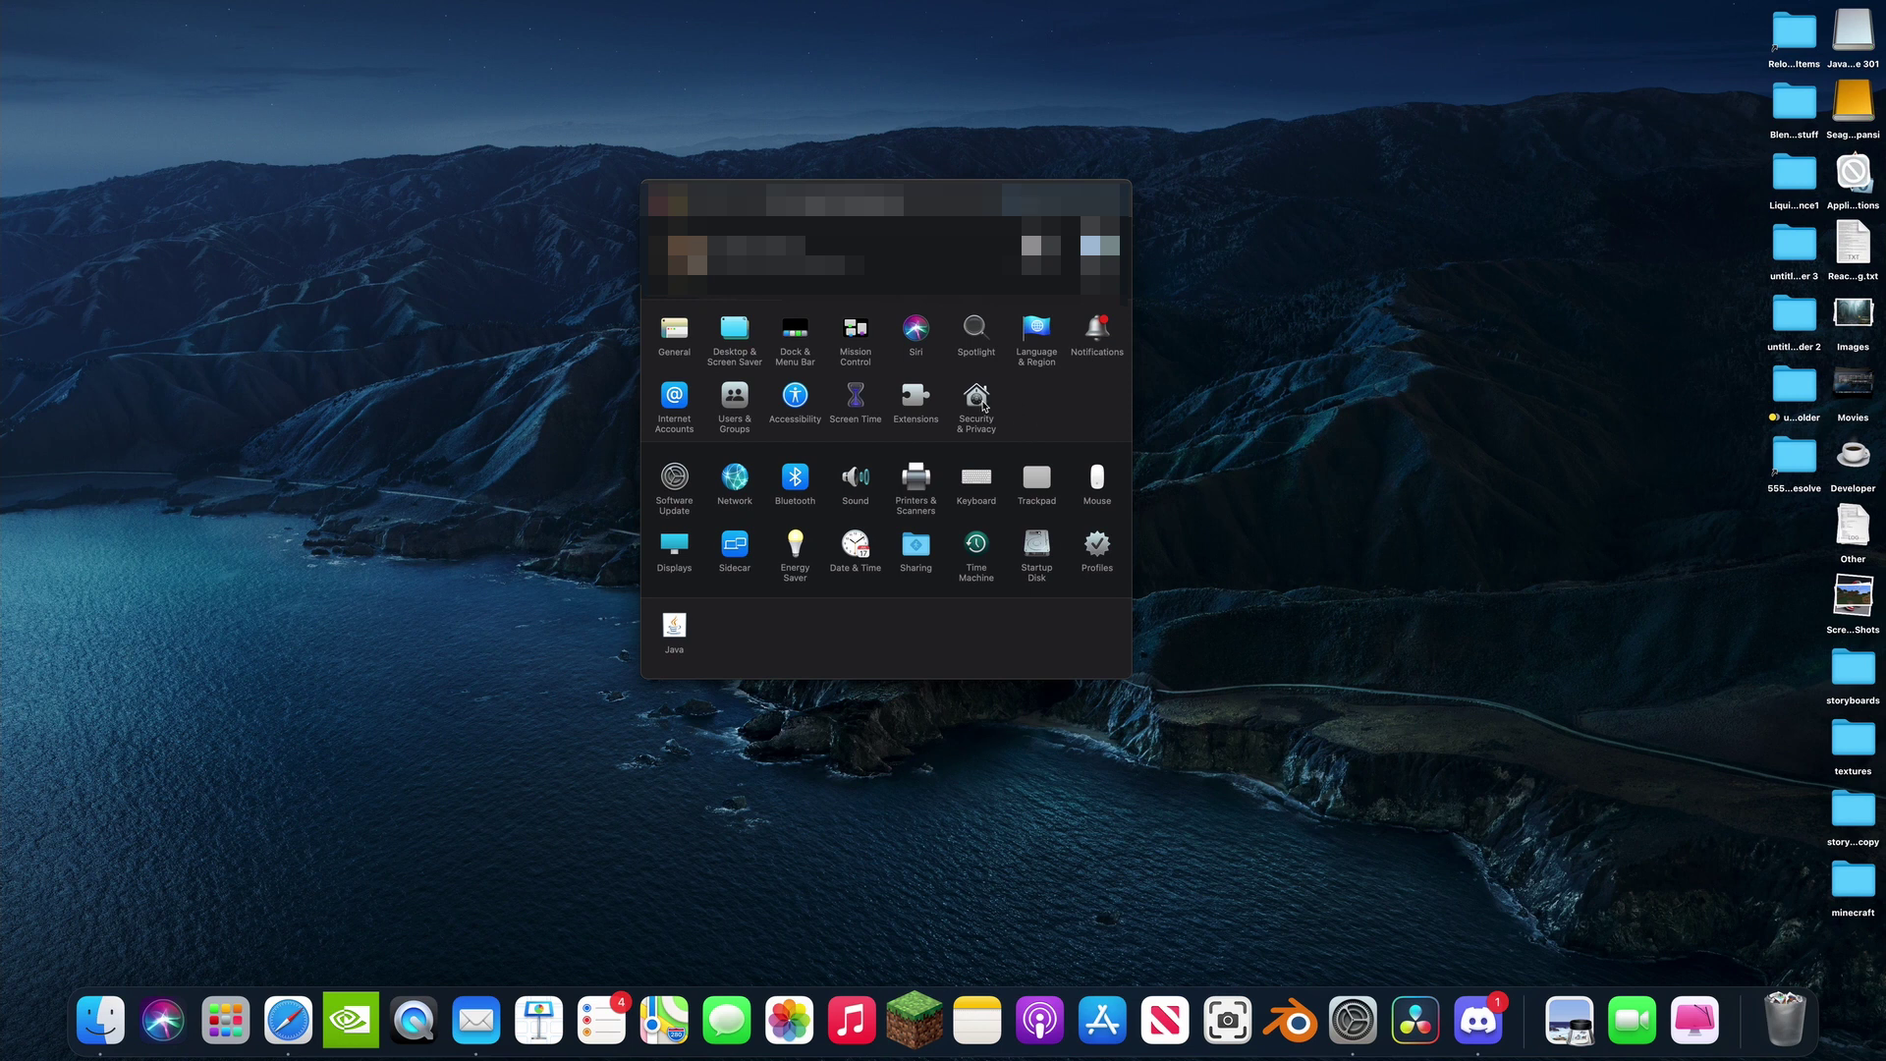
click(975, 399)
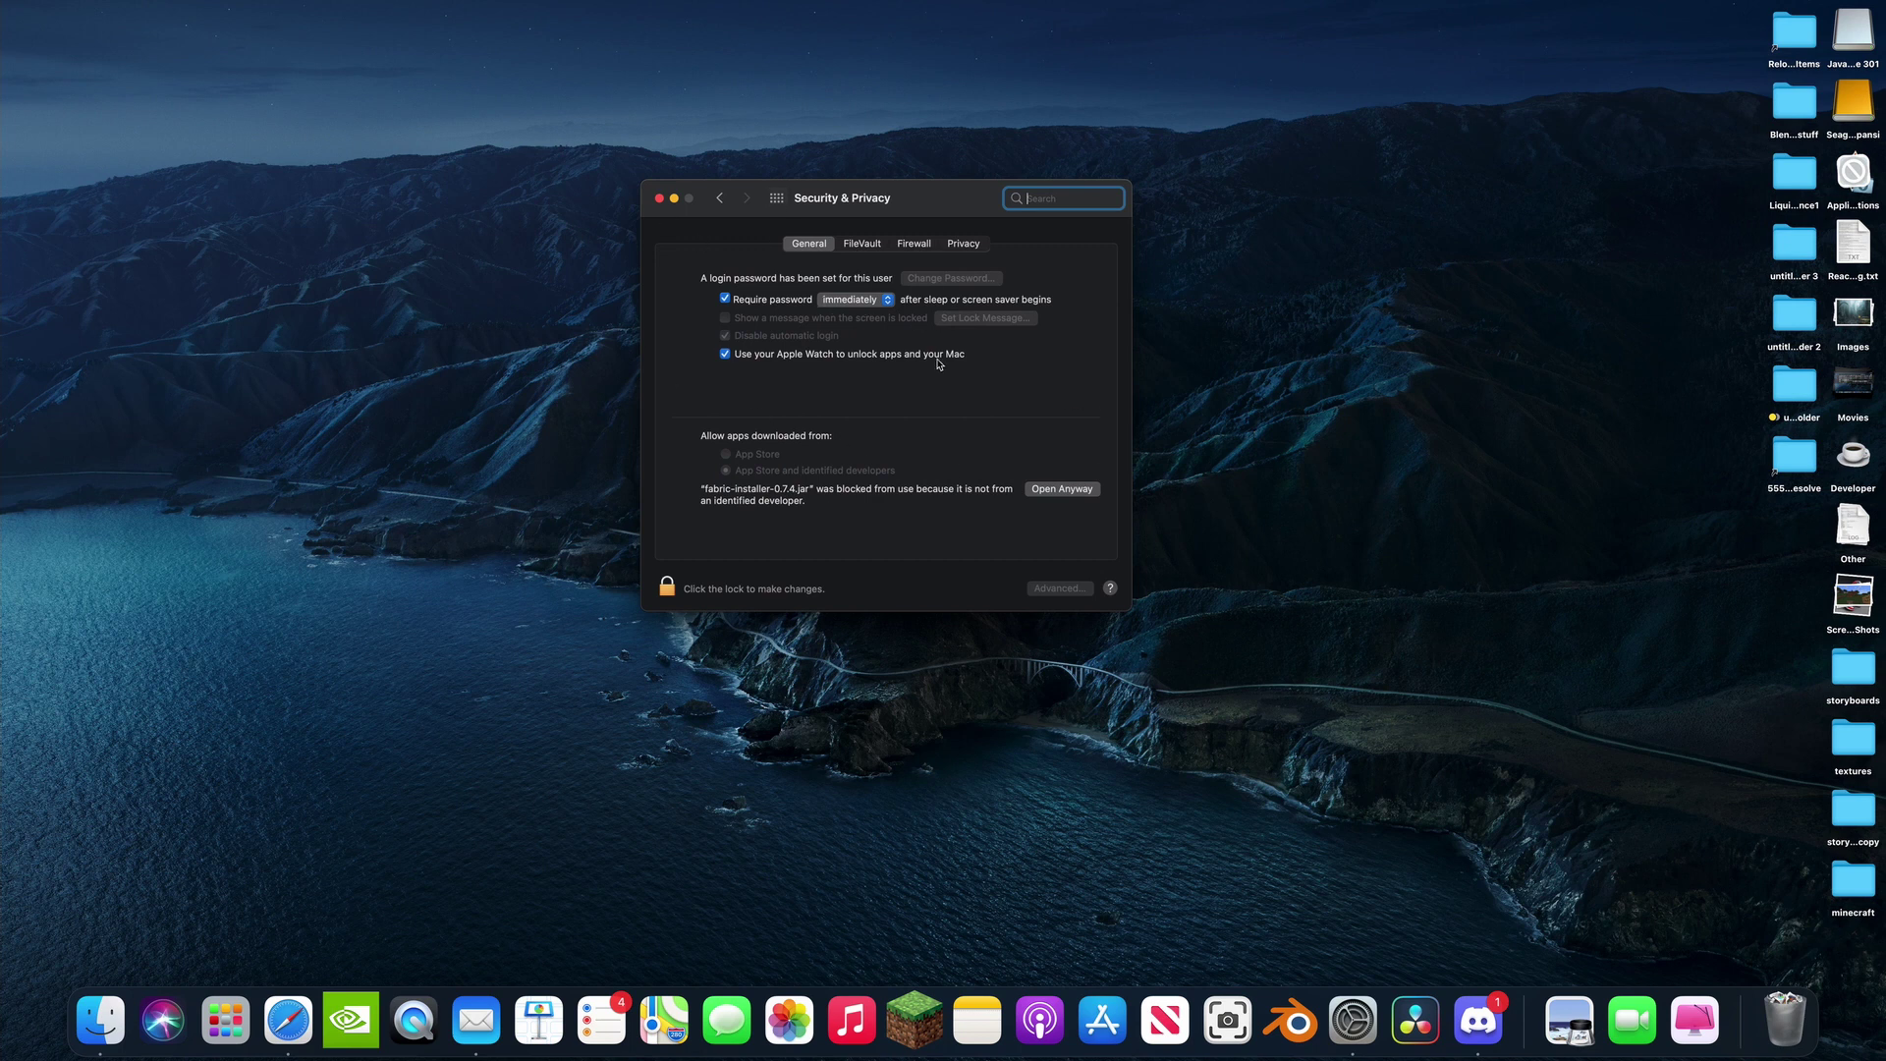
click(699, 443)
click(1071, 489)
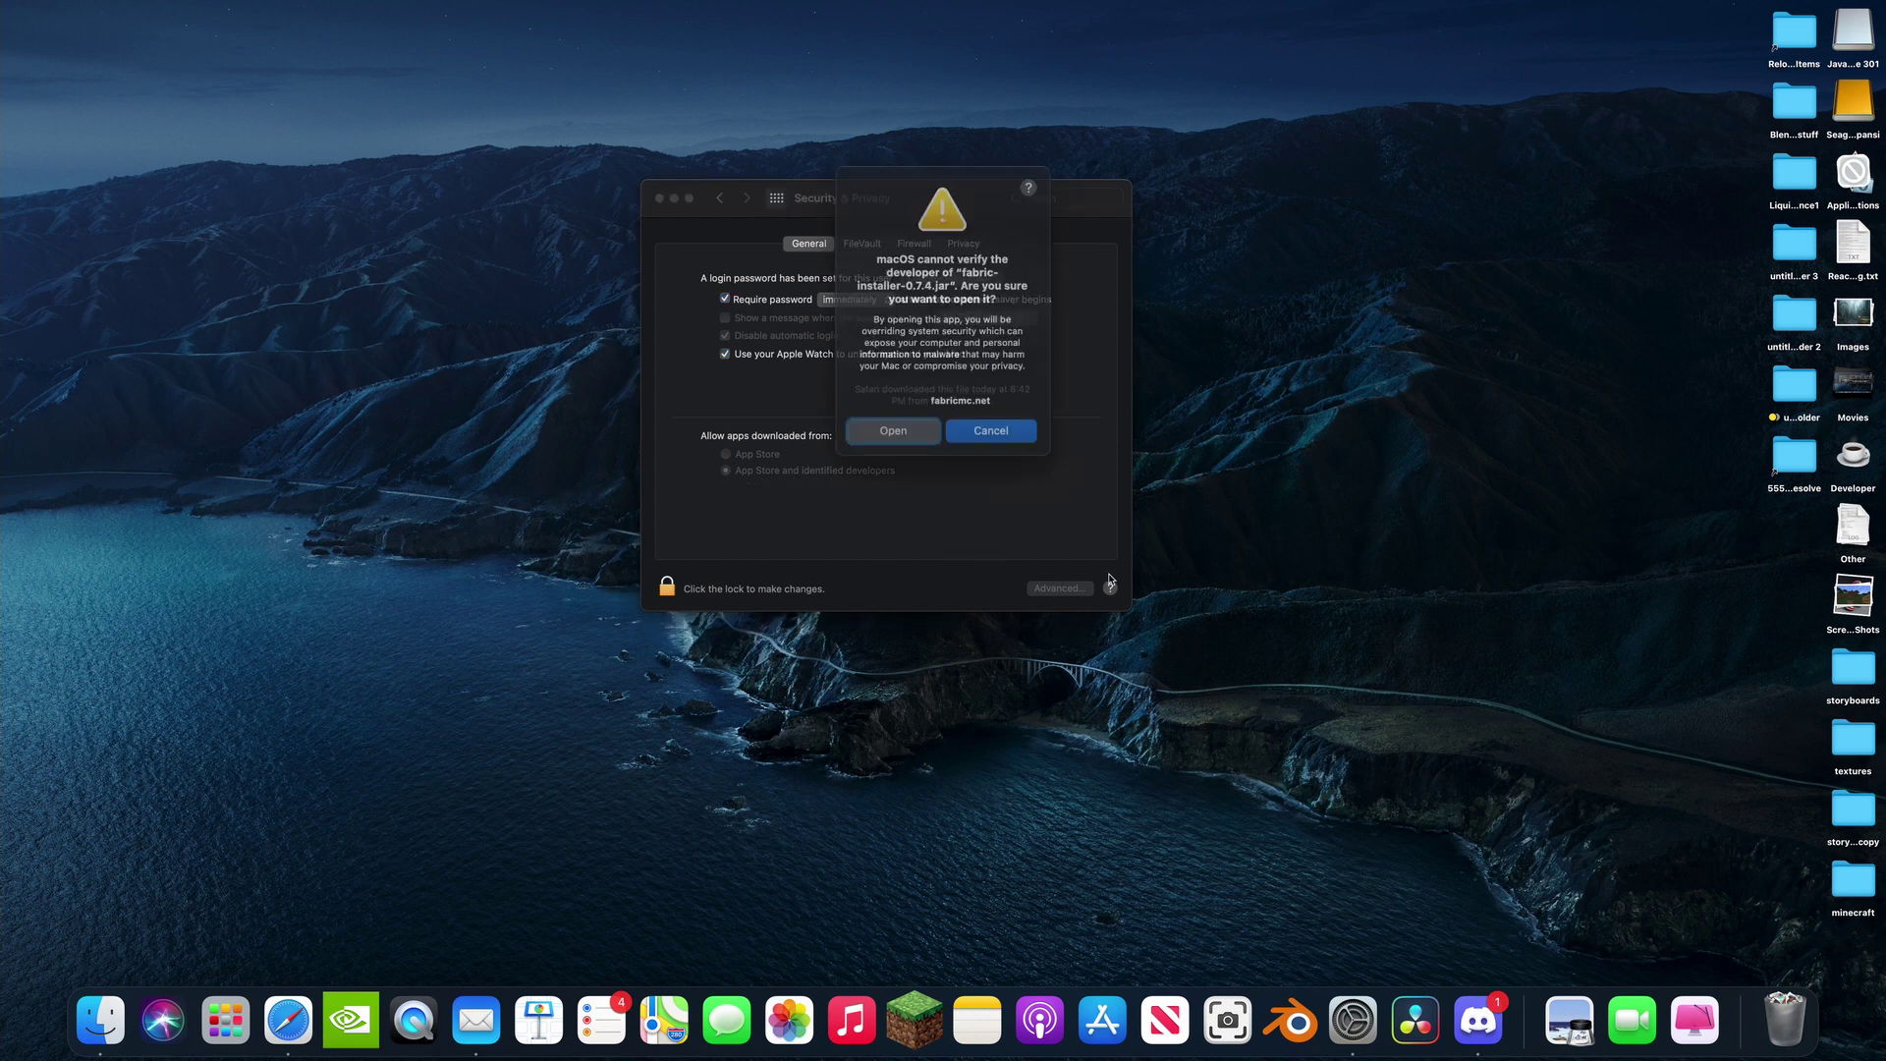
click(900, 429)
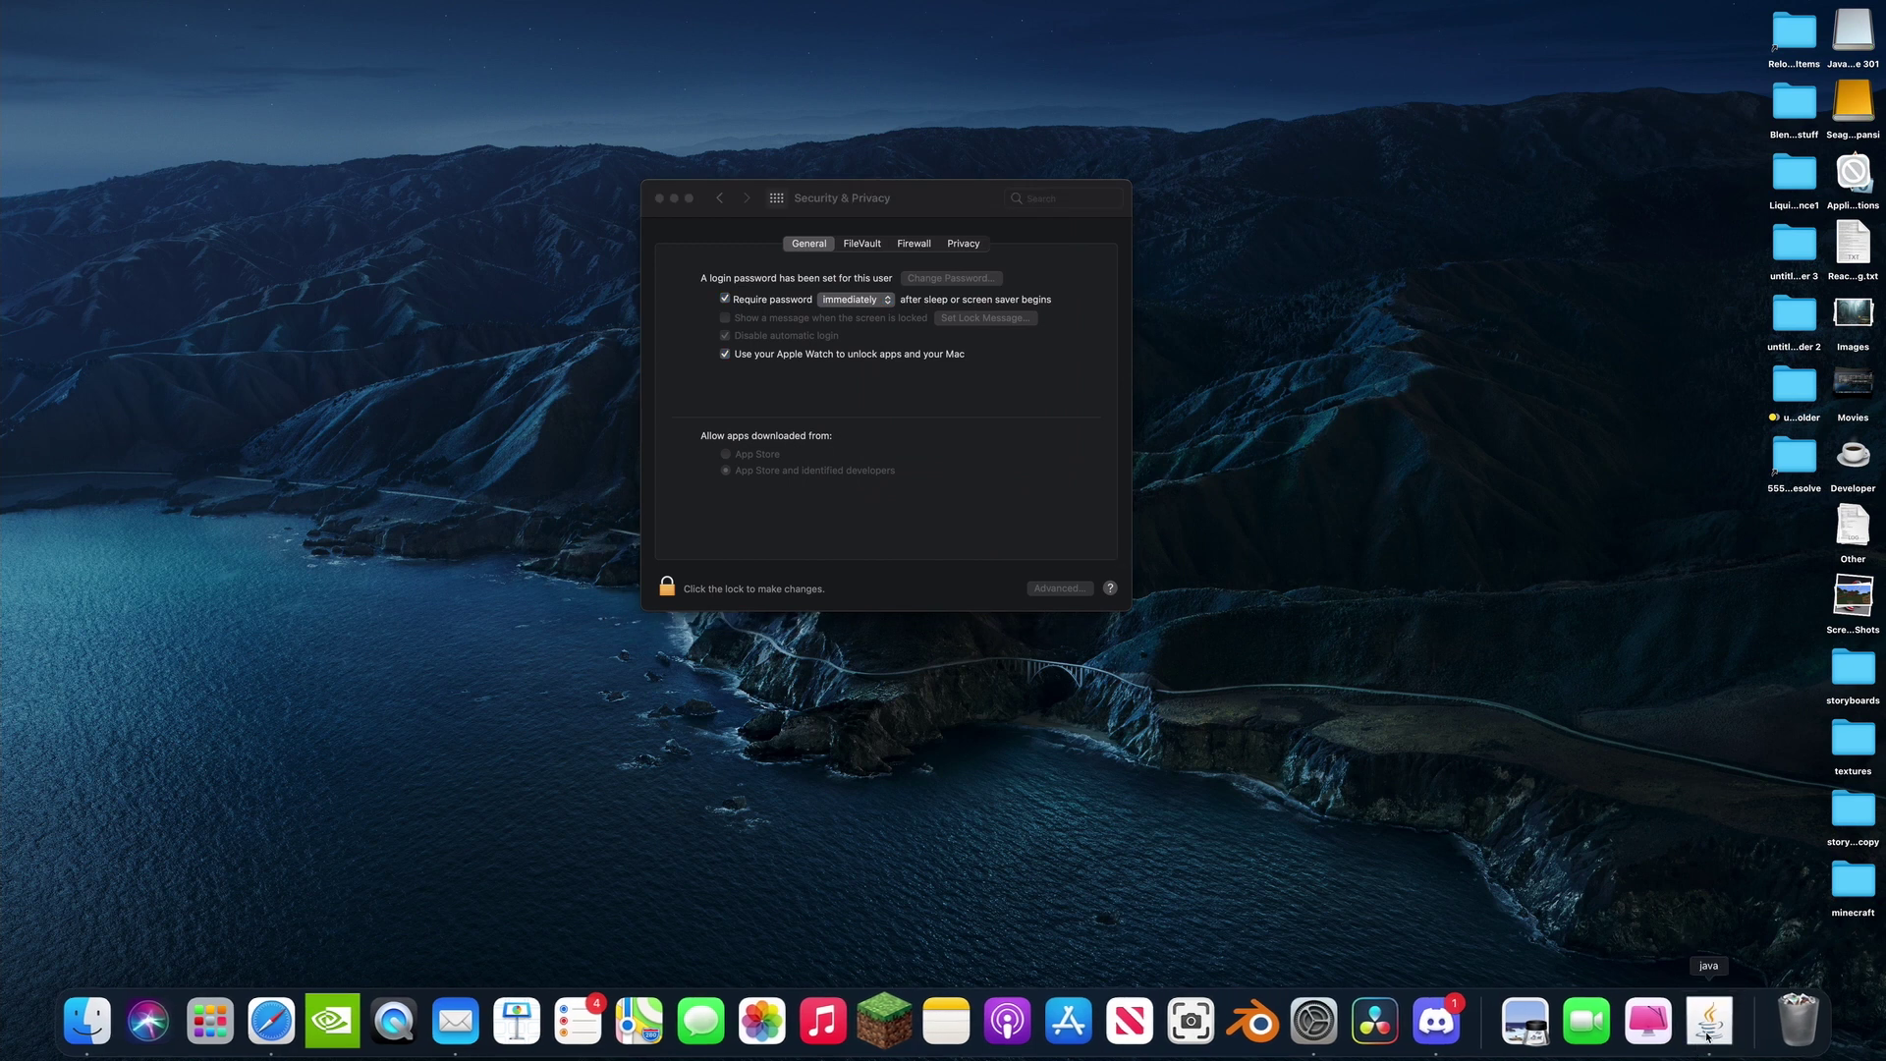
drag(980, 397, 1032, 336)
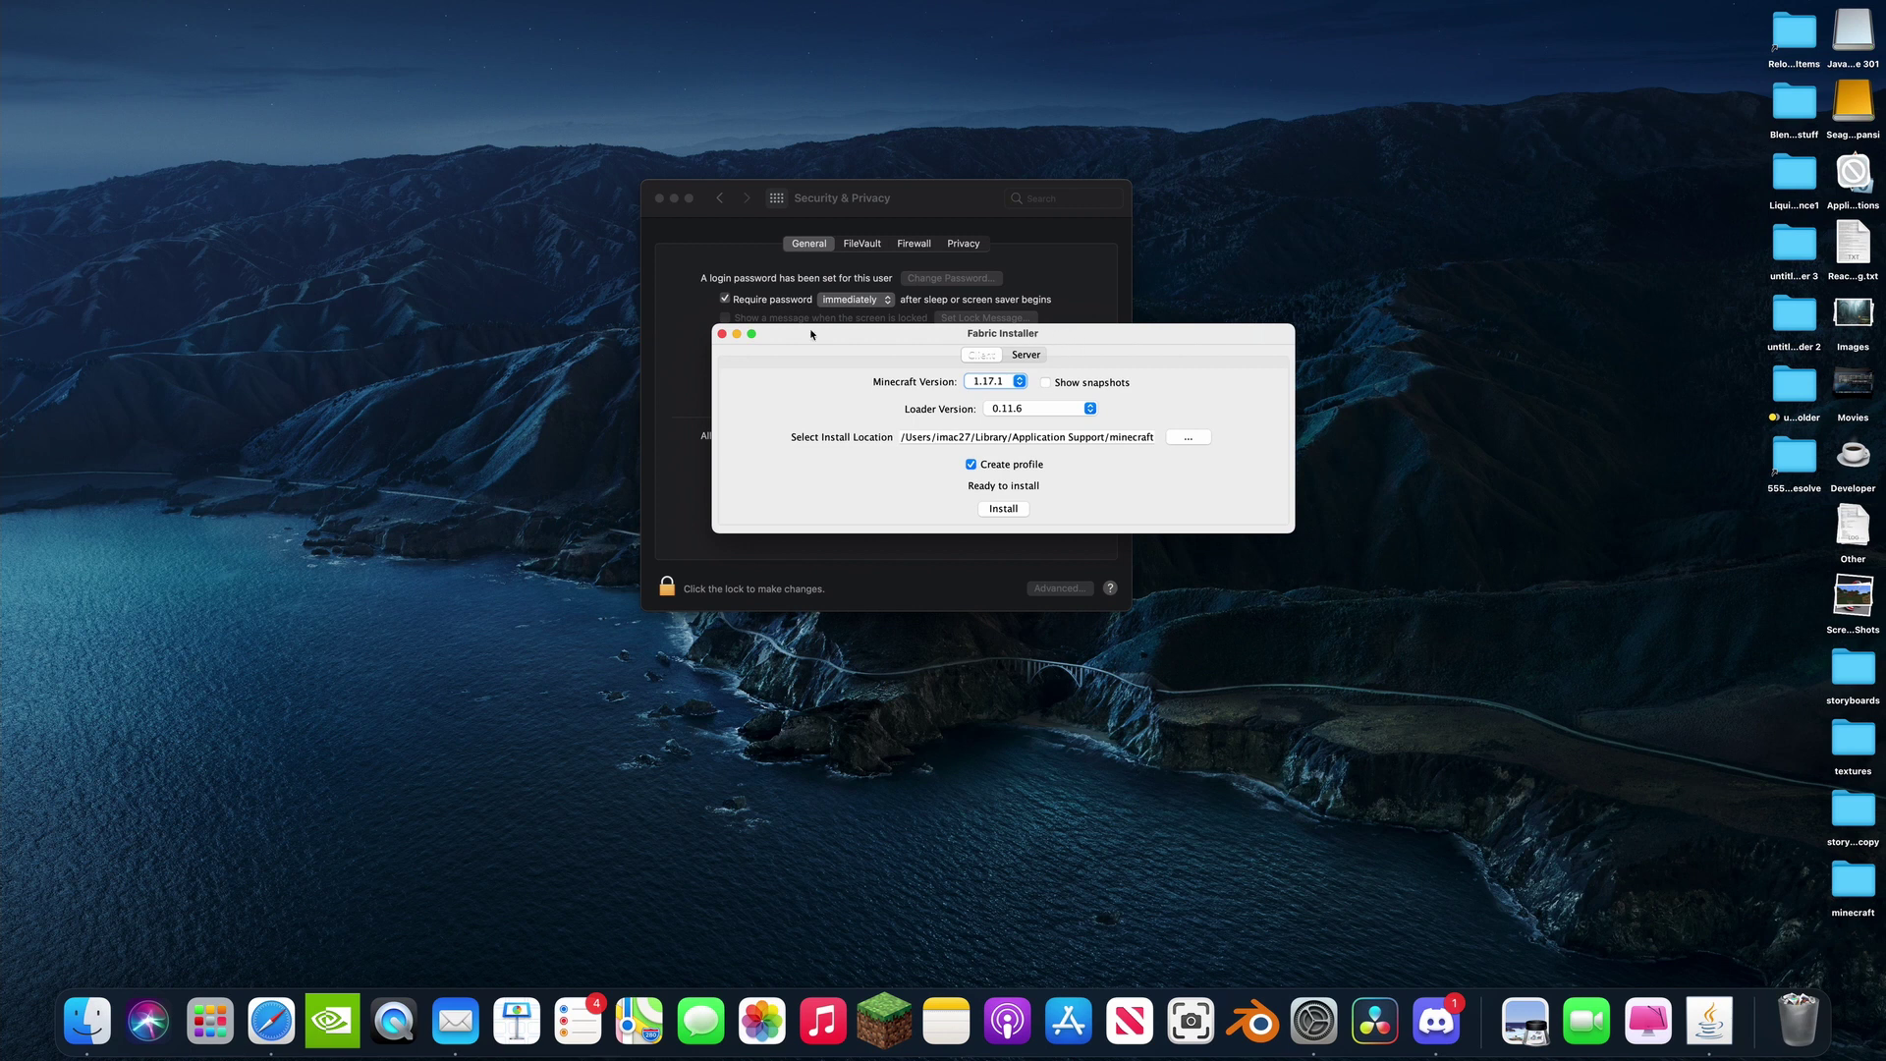
Step: Close the Fabric Installer and load java.com in a new Safari tab
click(722, 335)
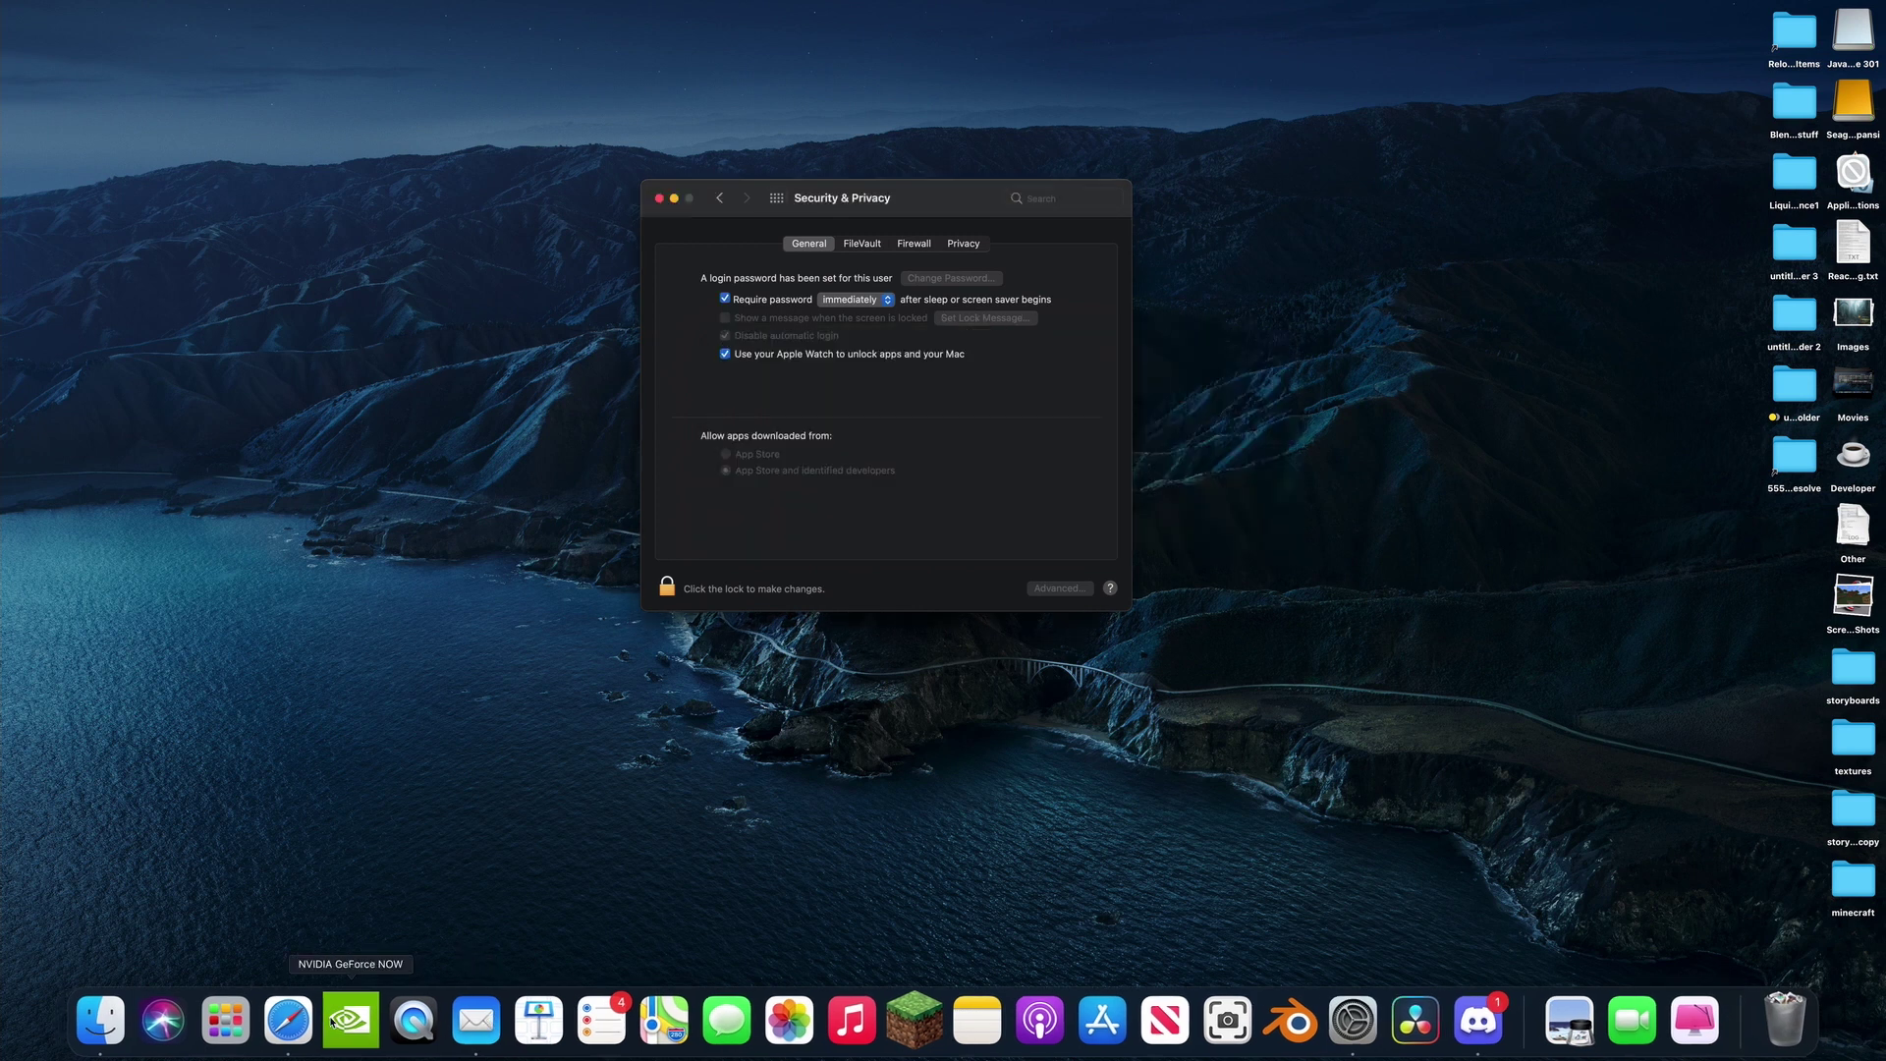
click(271, 1021)
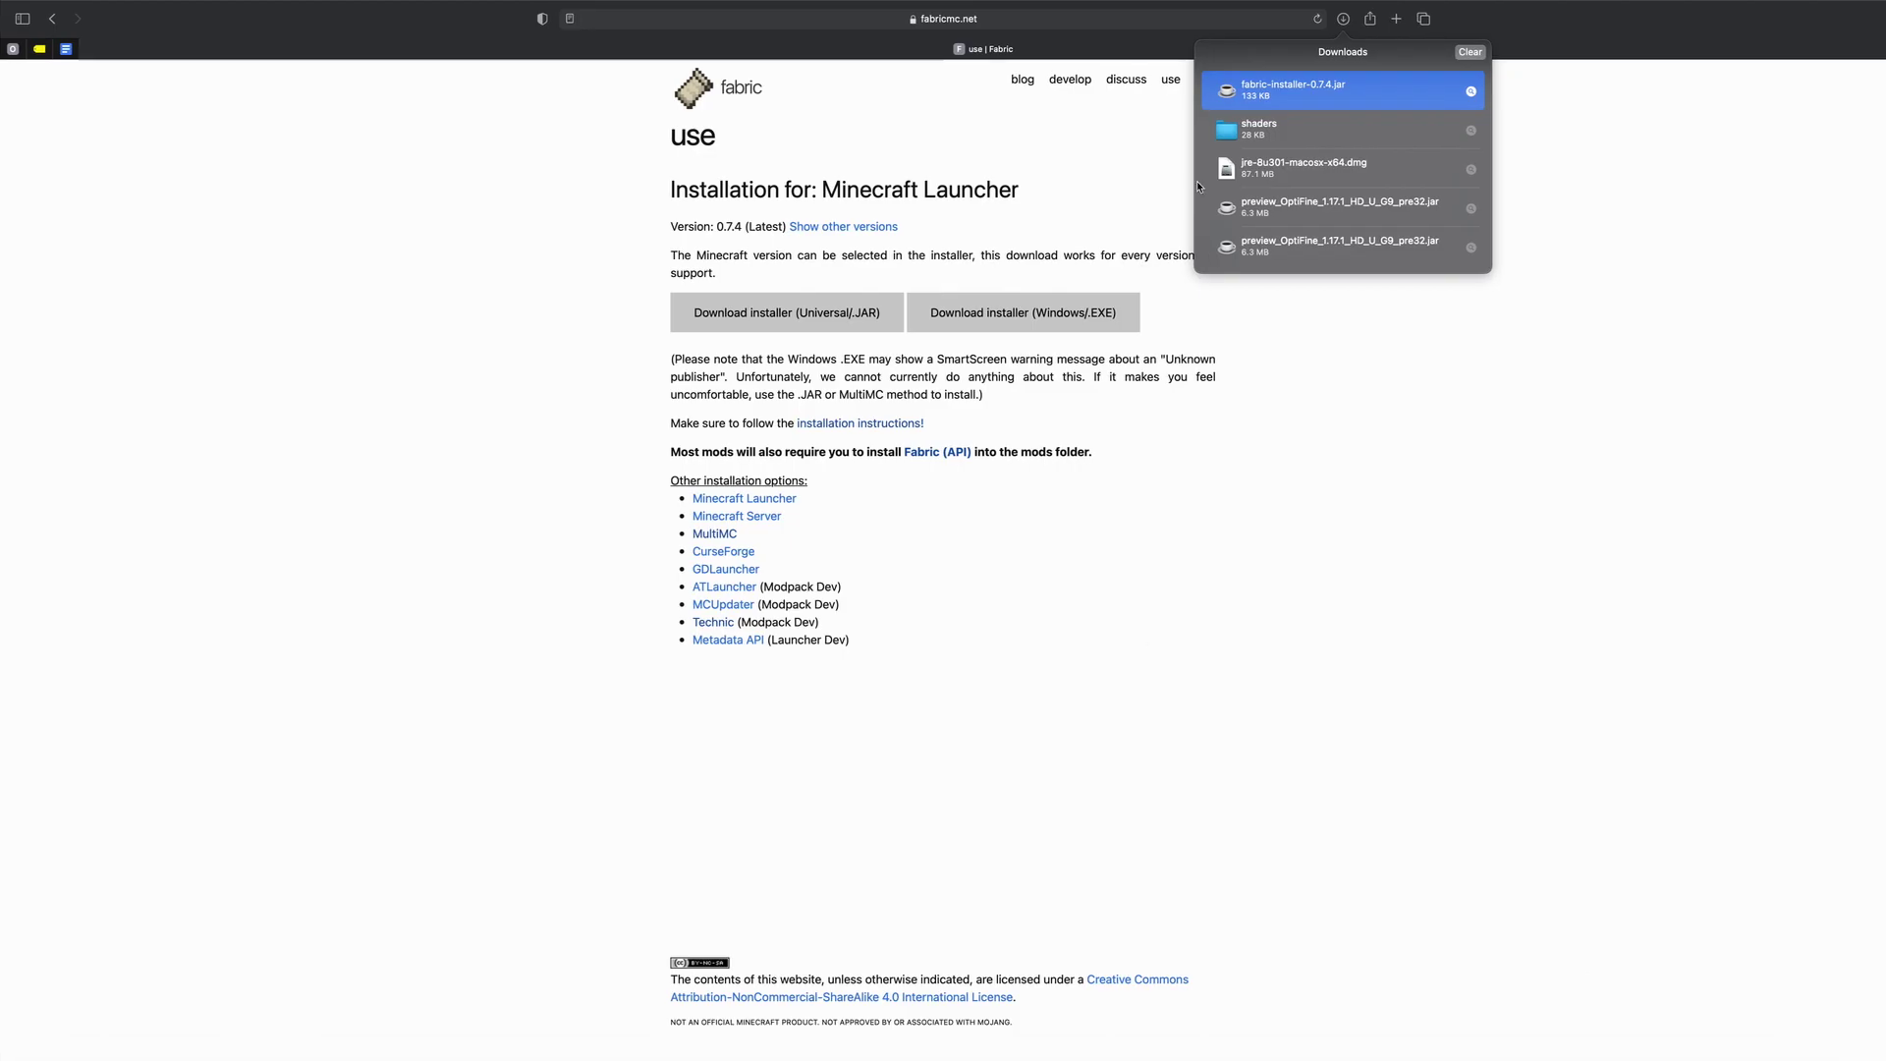
click(1396, 19)
text(java.com)
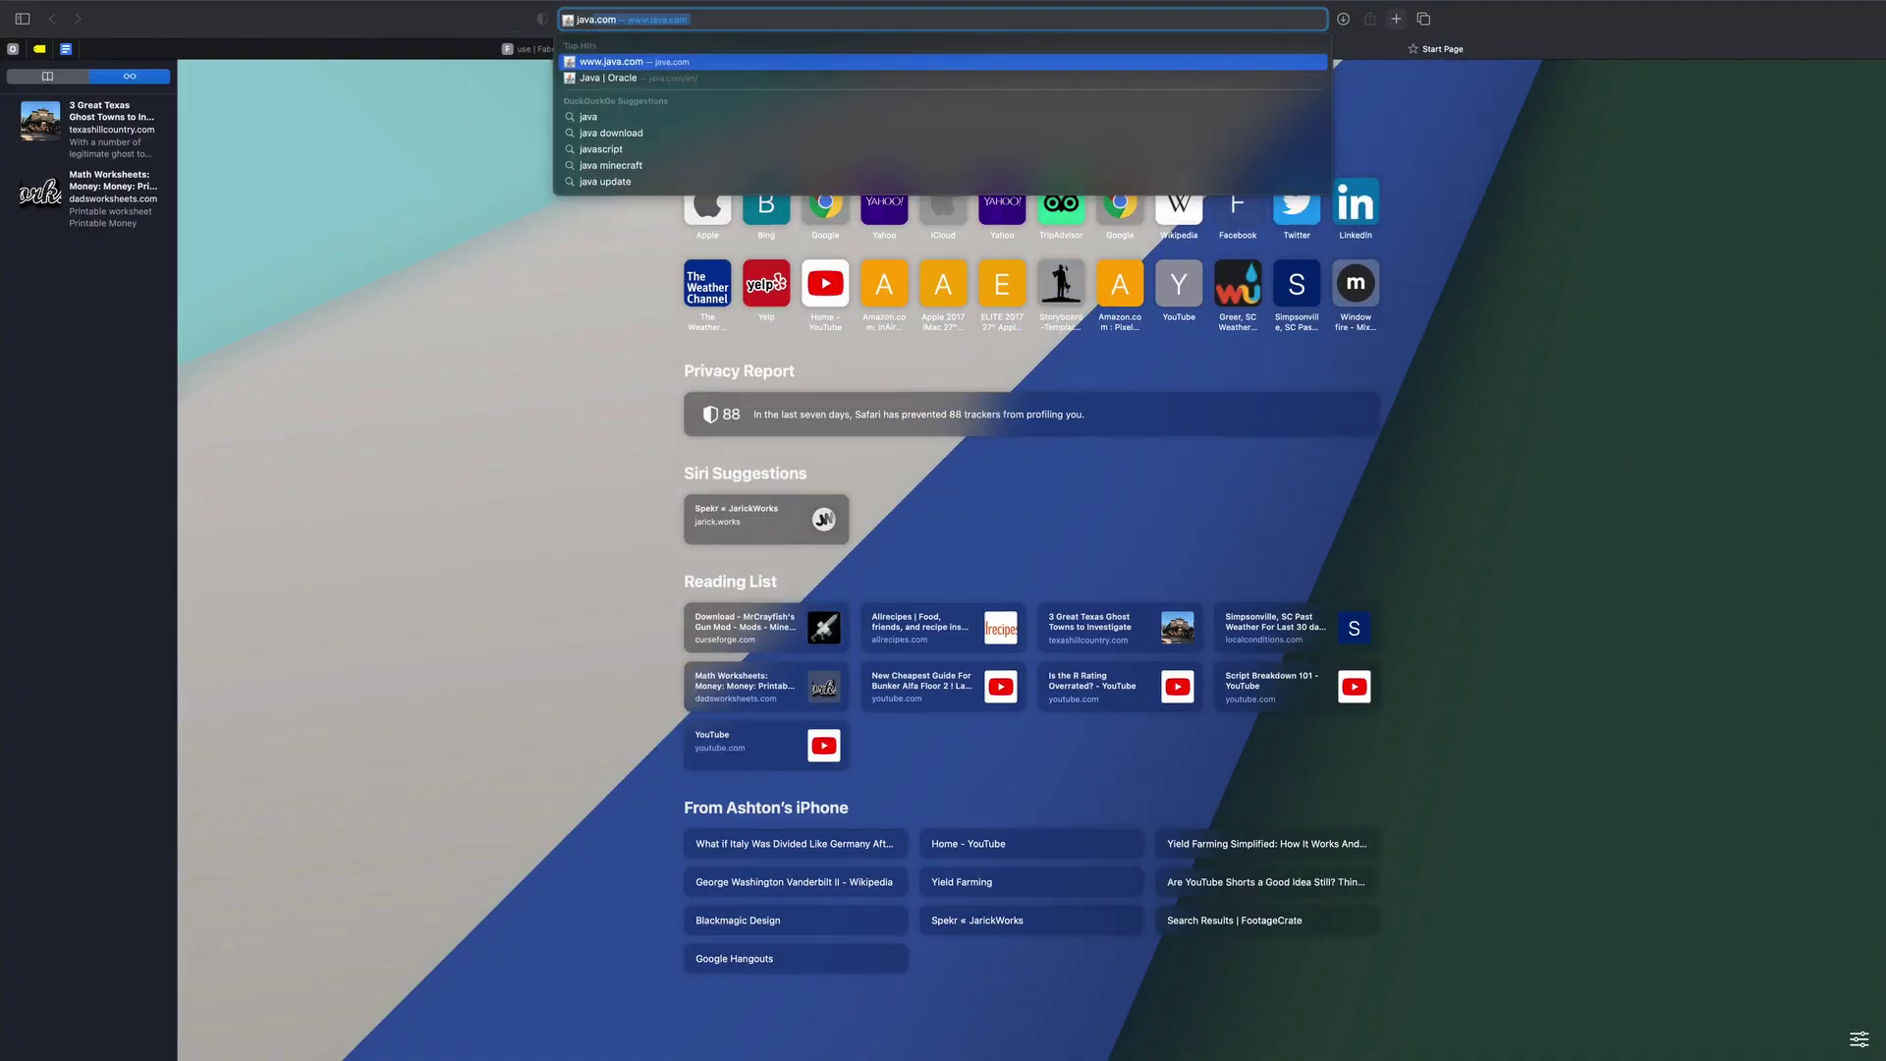
key(Return)
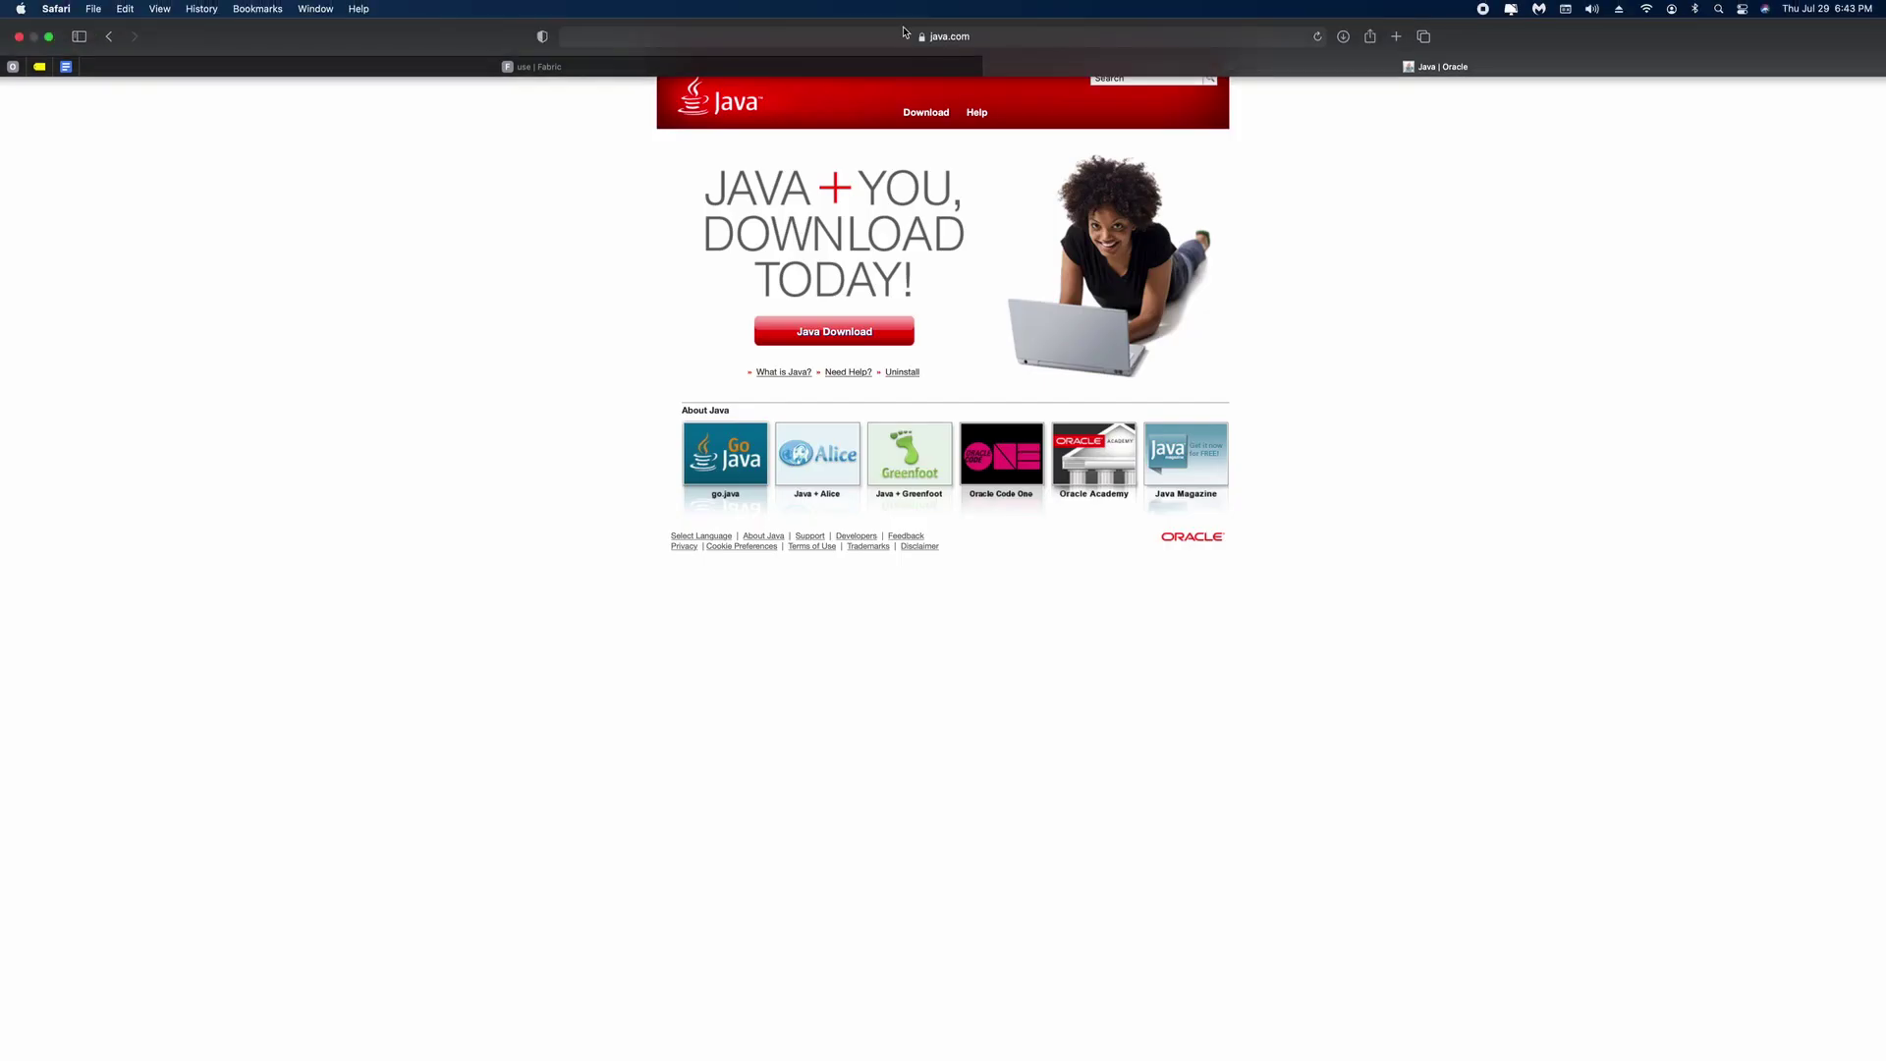
Step: Download Java 8 Update 301 (jre-8u301-macosx-x64.dmg) and open the disk image
click(838, 334)
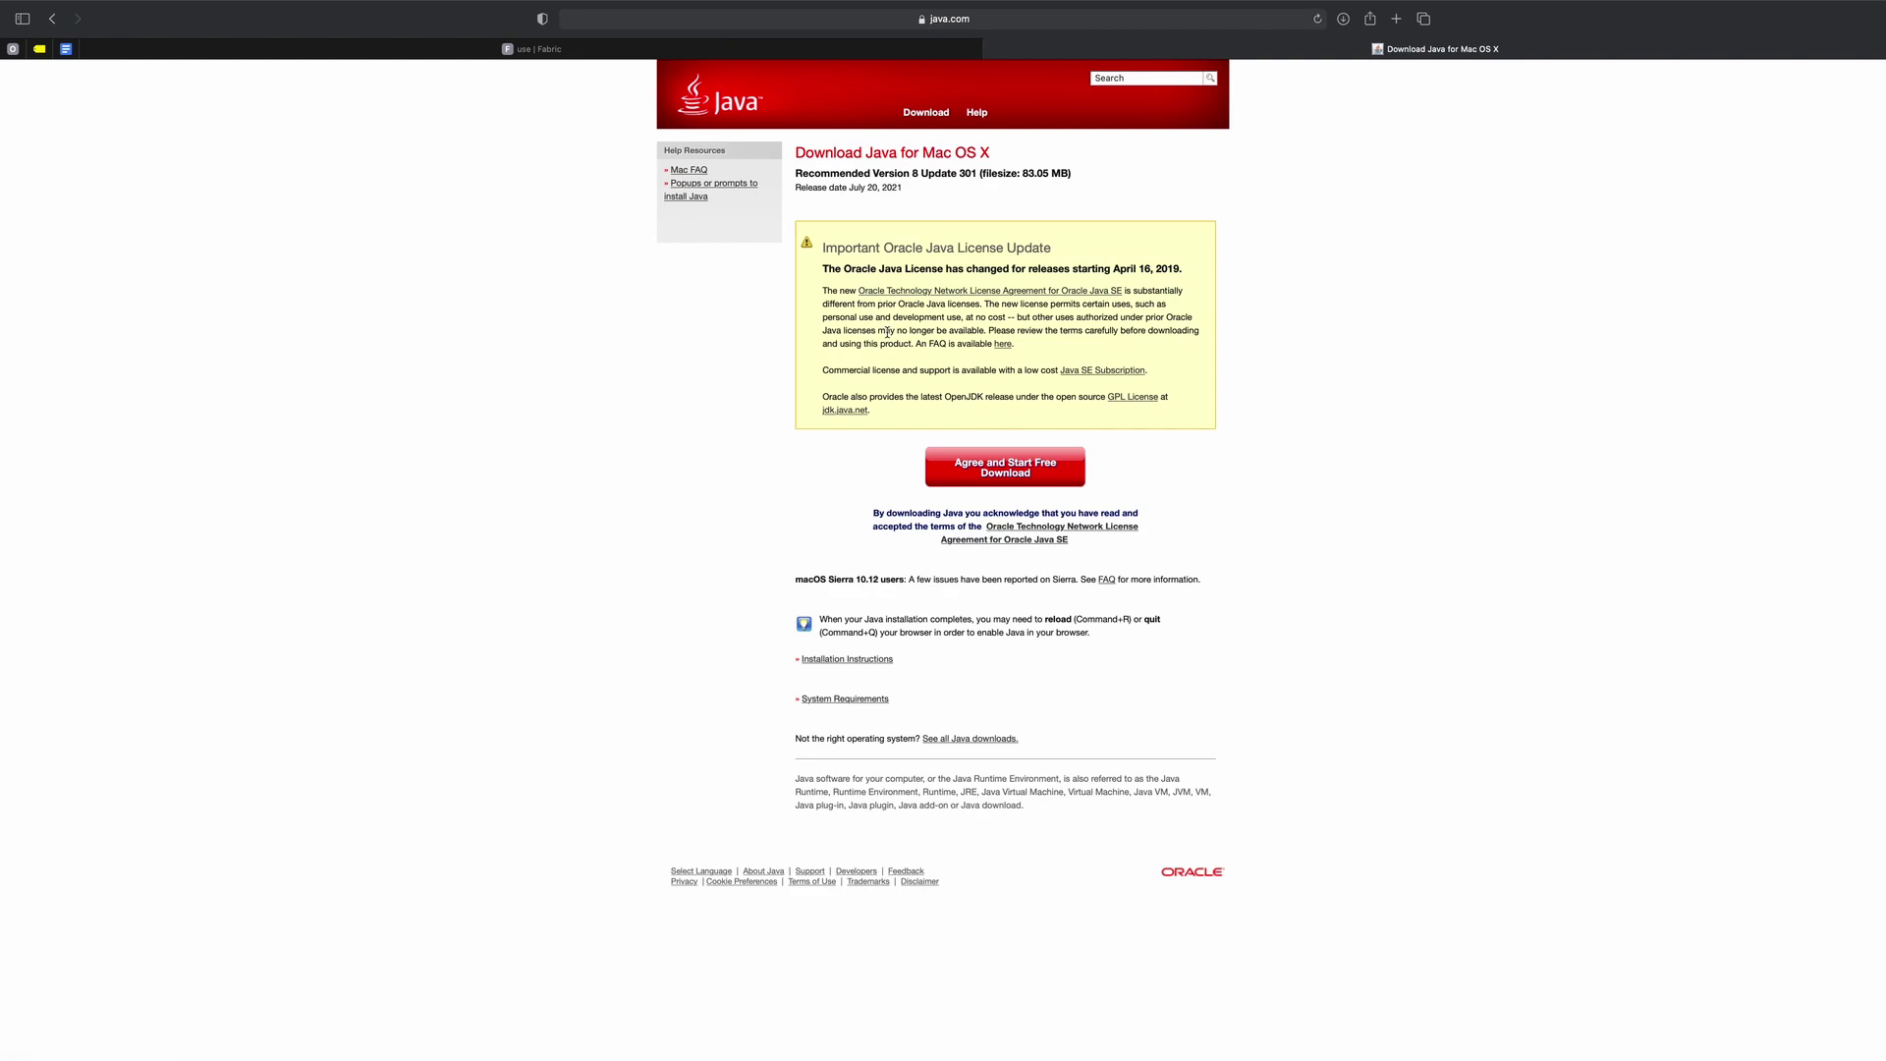
click(1005, 475)
click(1345, 22)
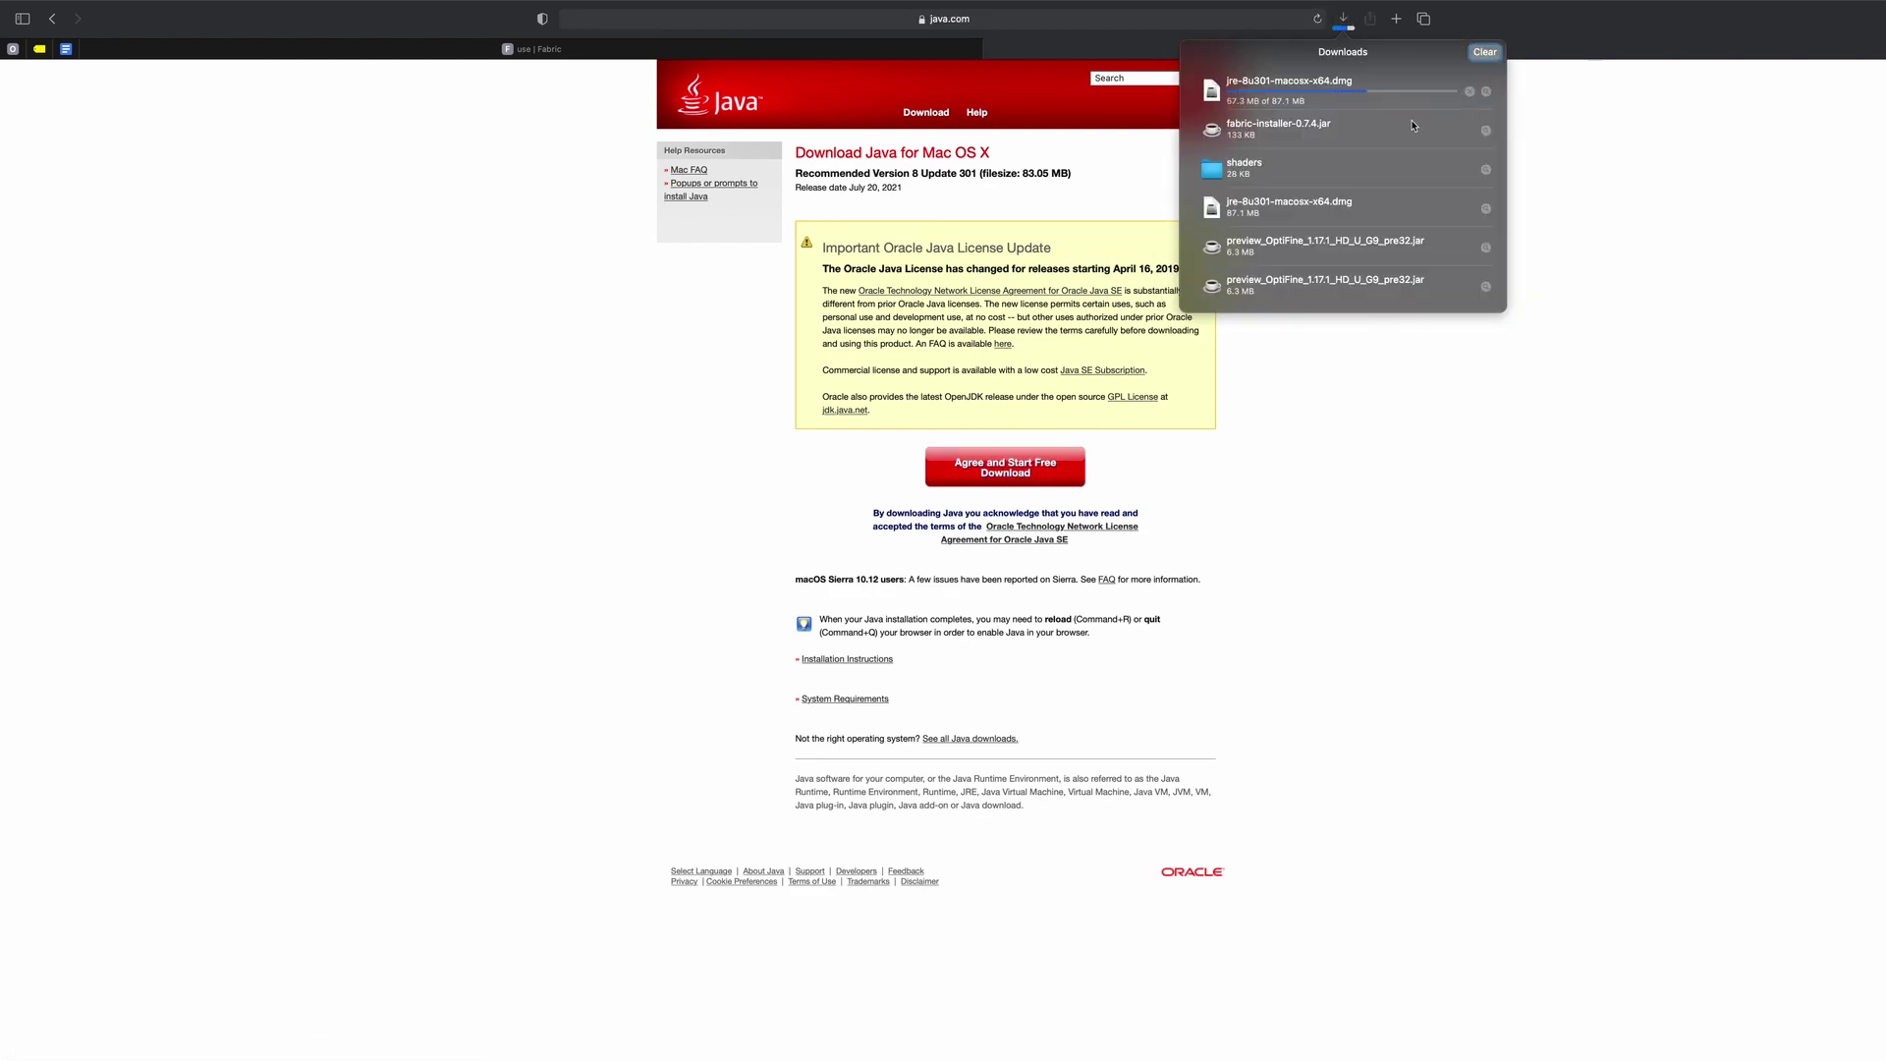
double_click(1369, 96)
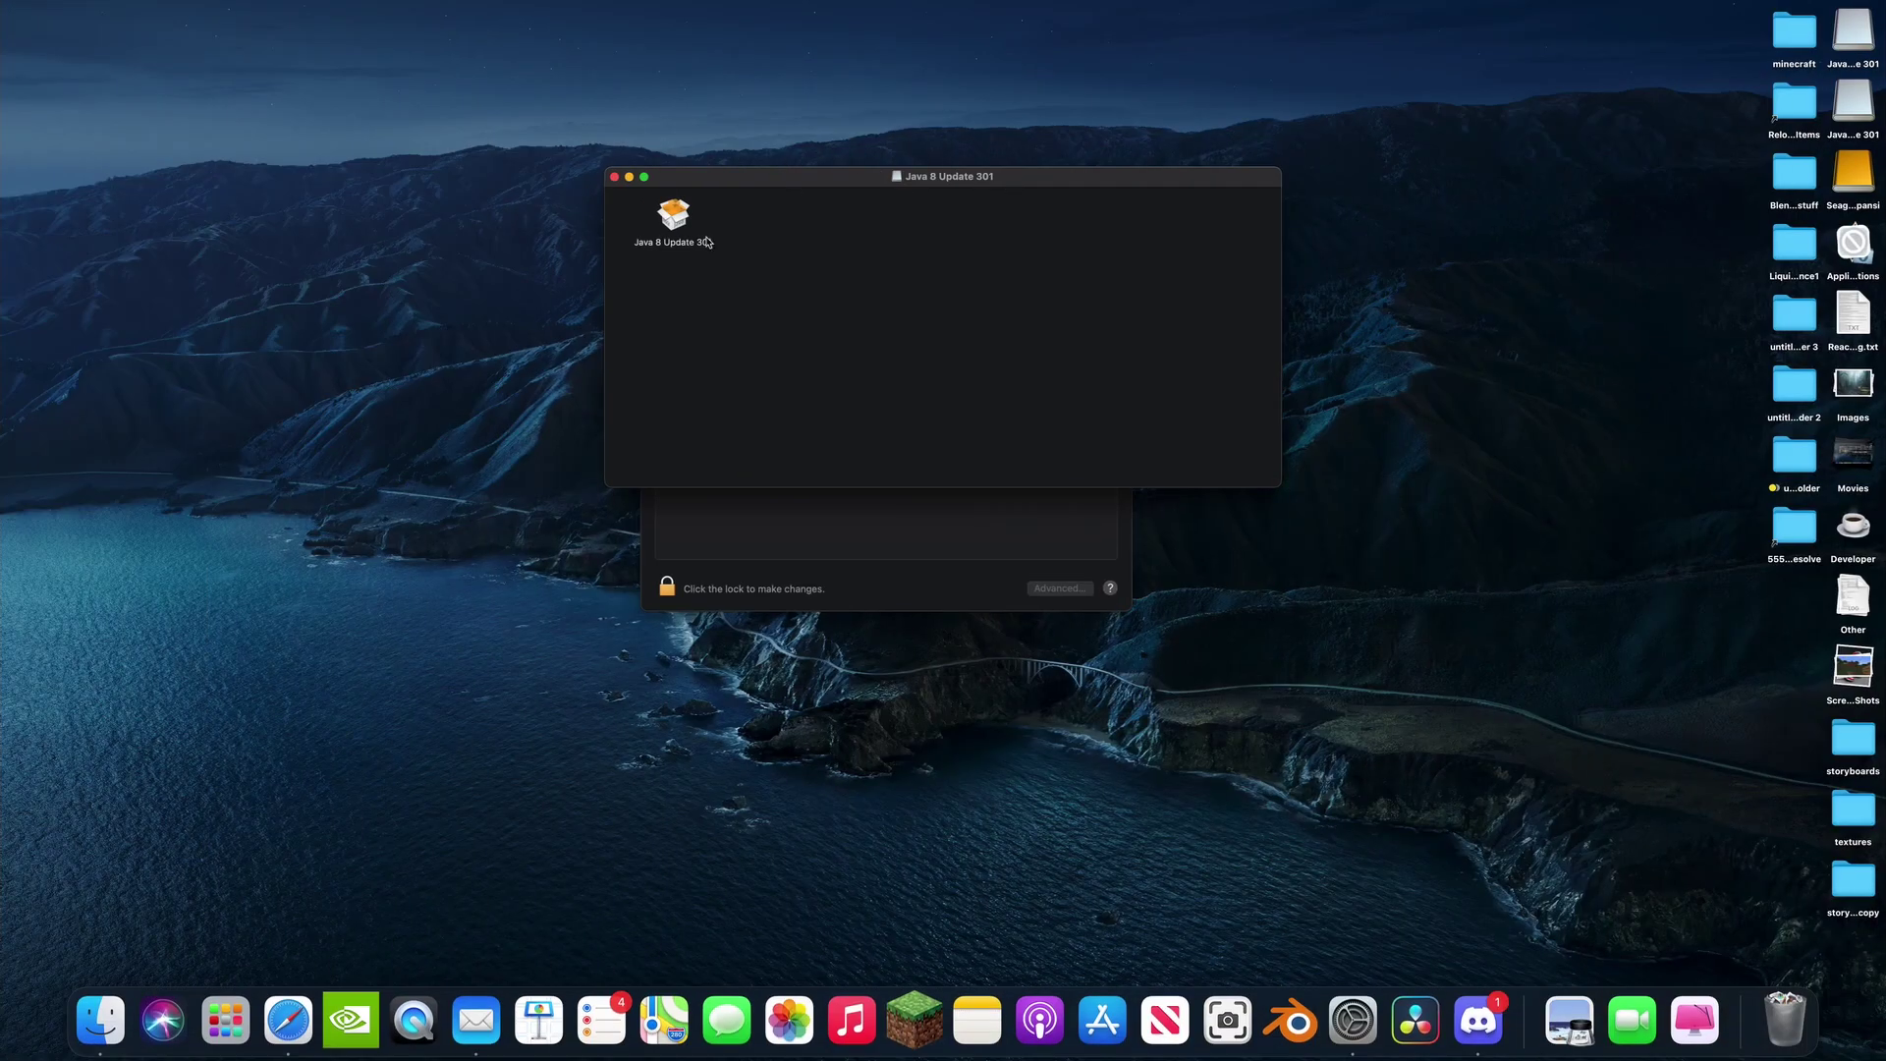
Step: Run the Java 8 Update 301 installer, authorise it with the account password, then close it
mouse_move(901, 184)
mouse_down()
mouse_move(917, 168)
mouse_move(874, 211)
mouse_up()
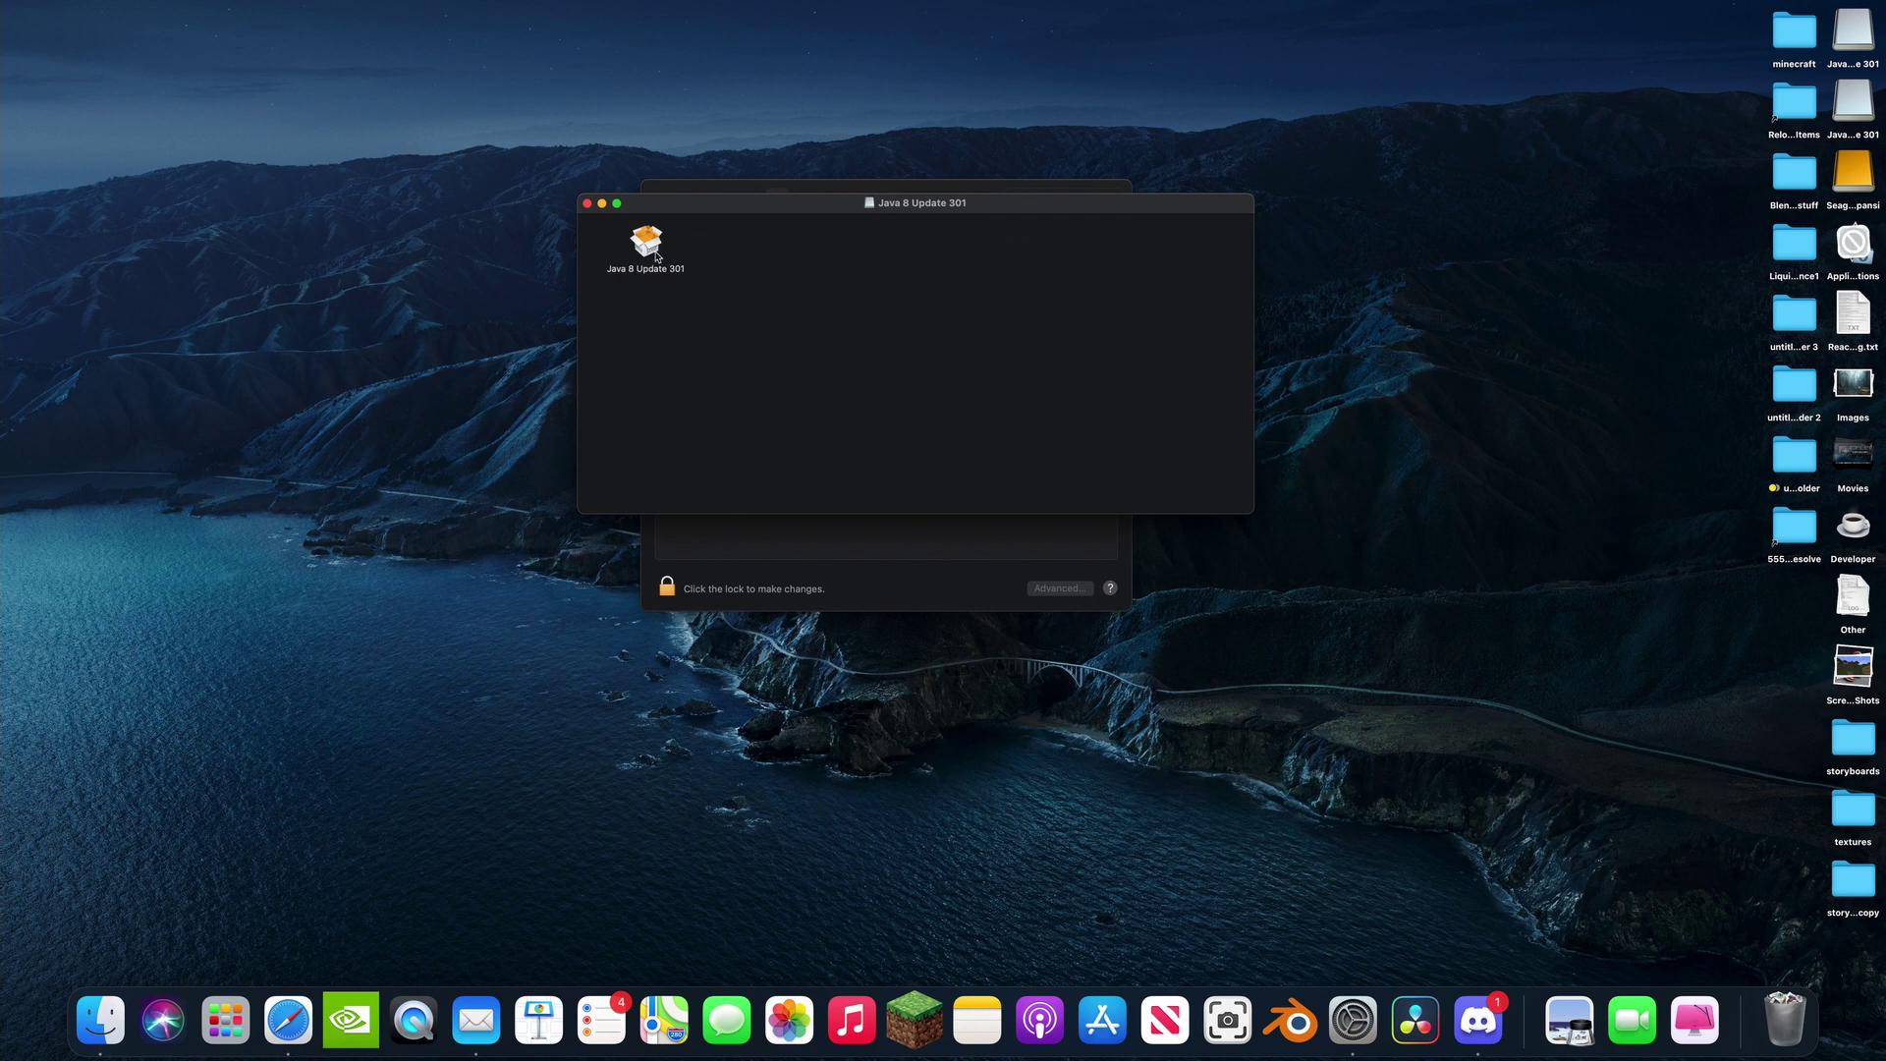
double_click(648, 246)
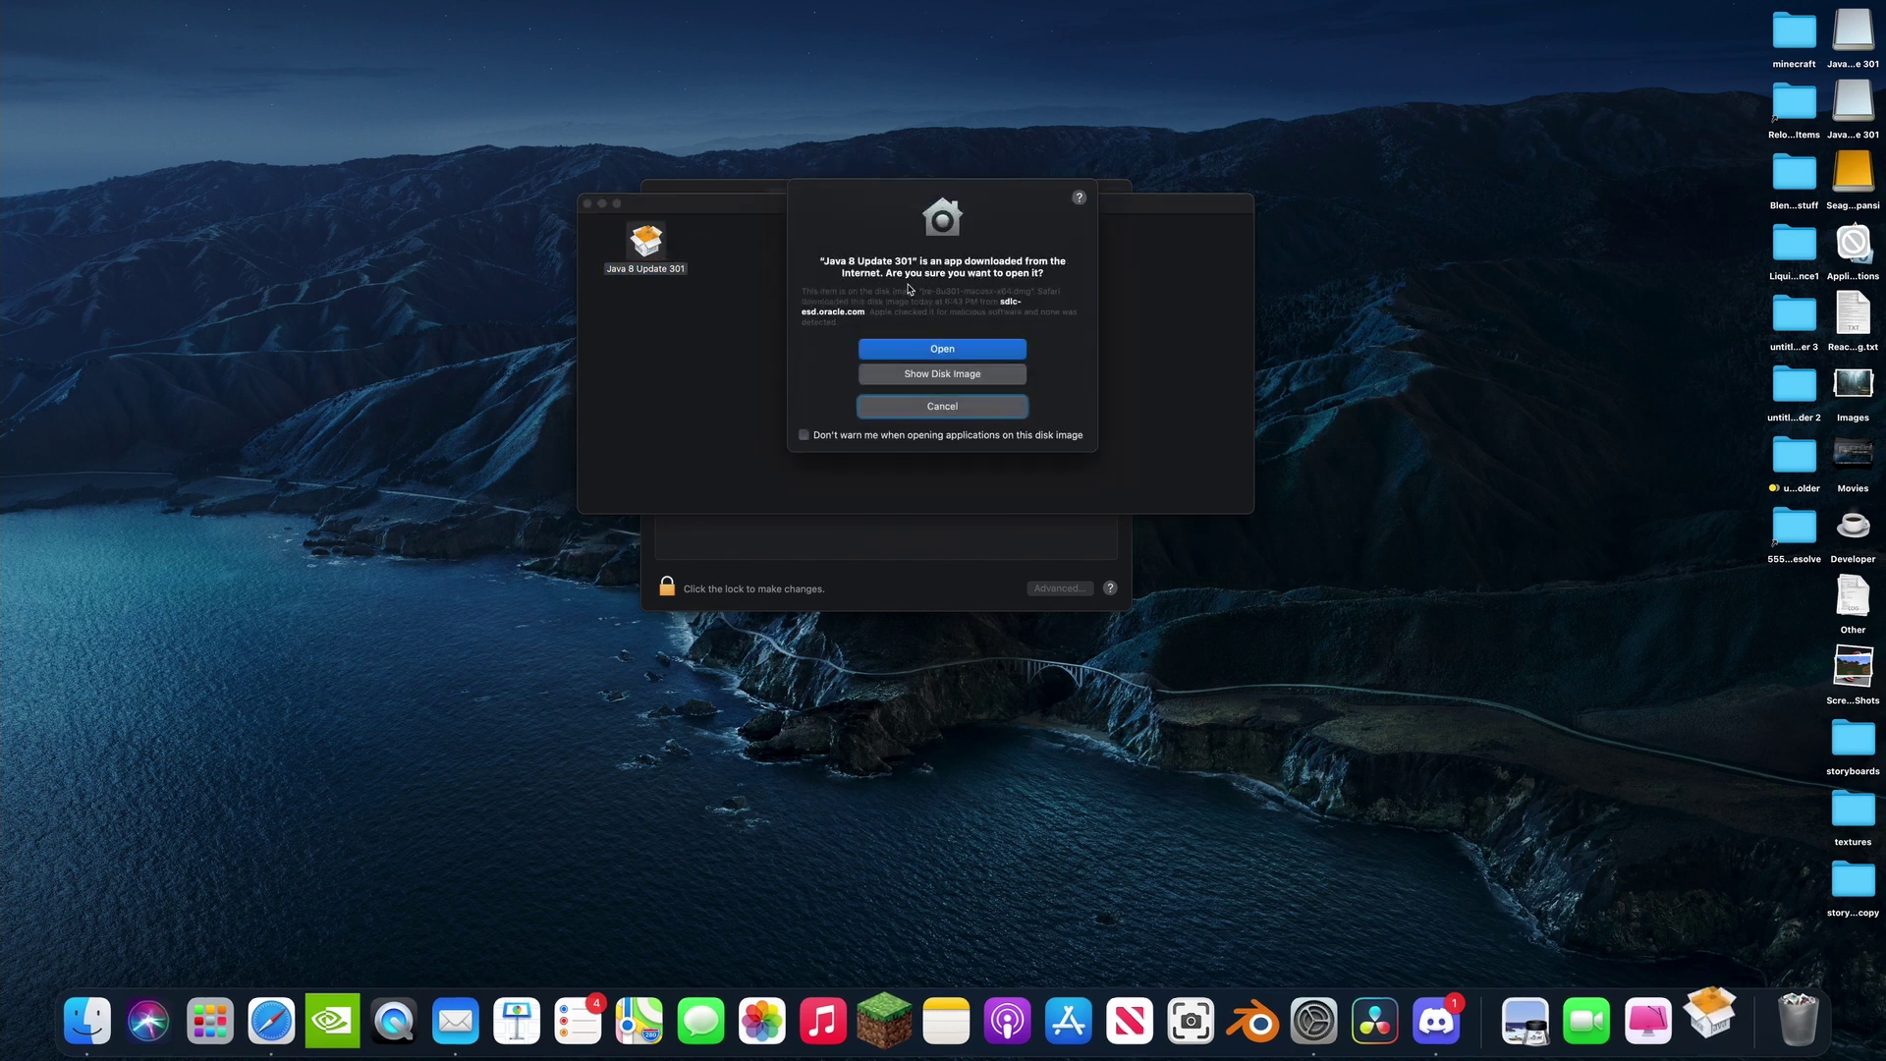
click(962, 348)
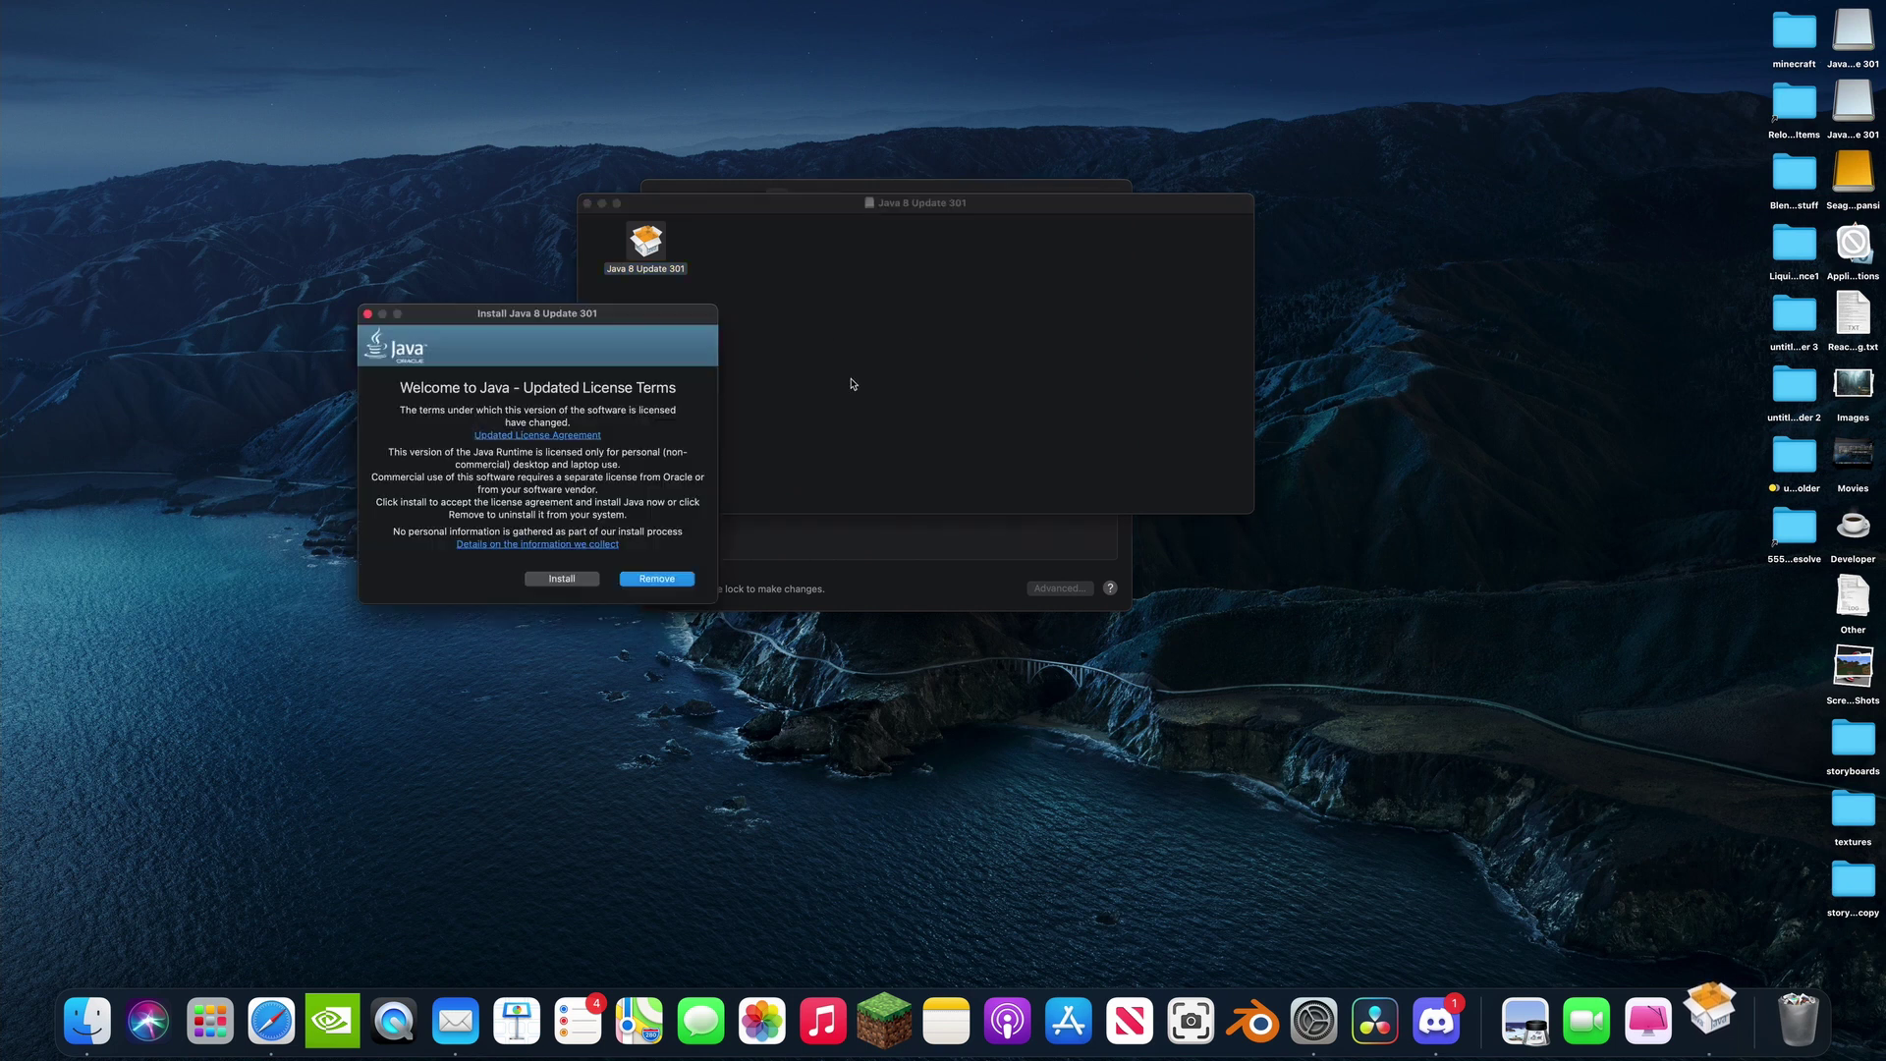
click(568, 580)
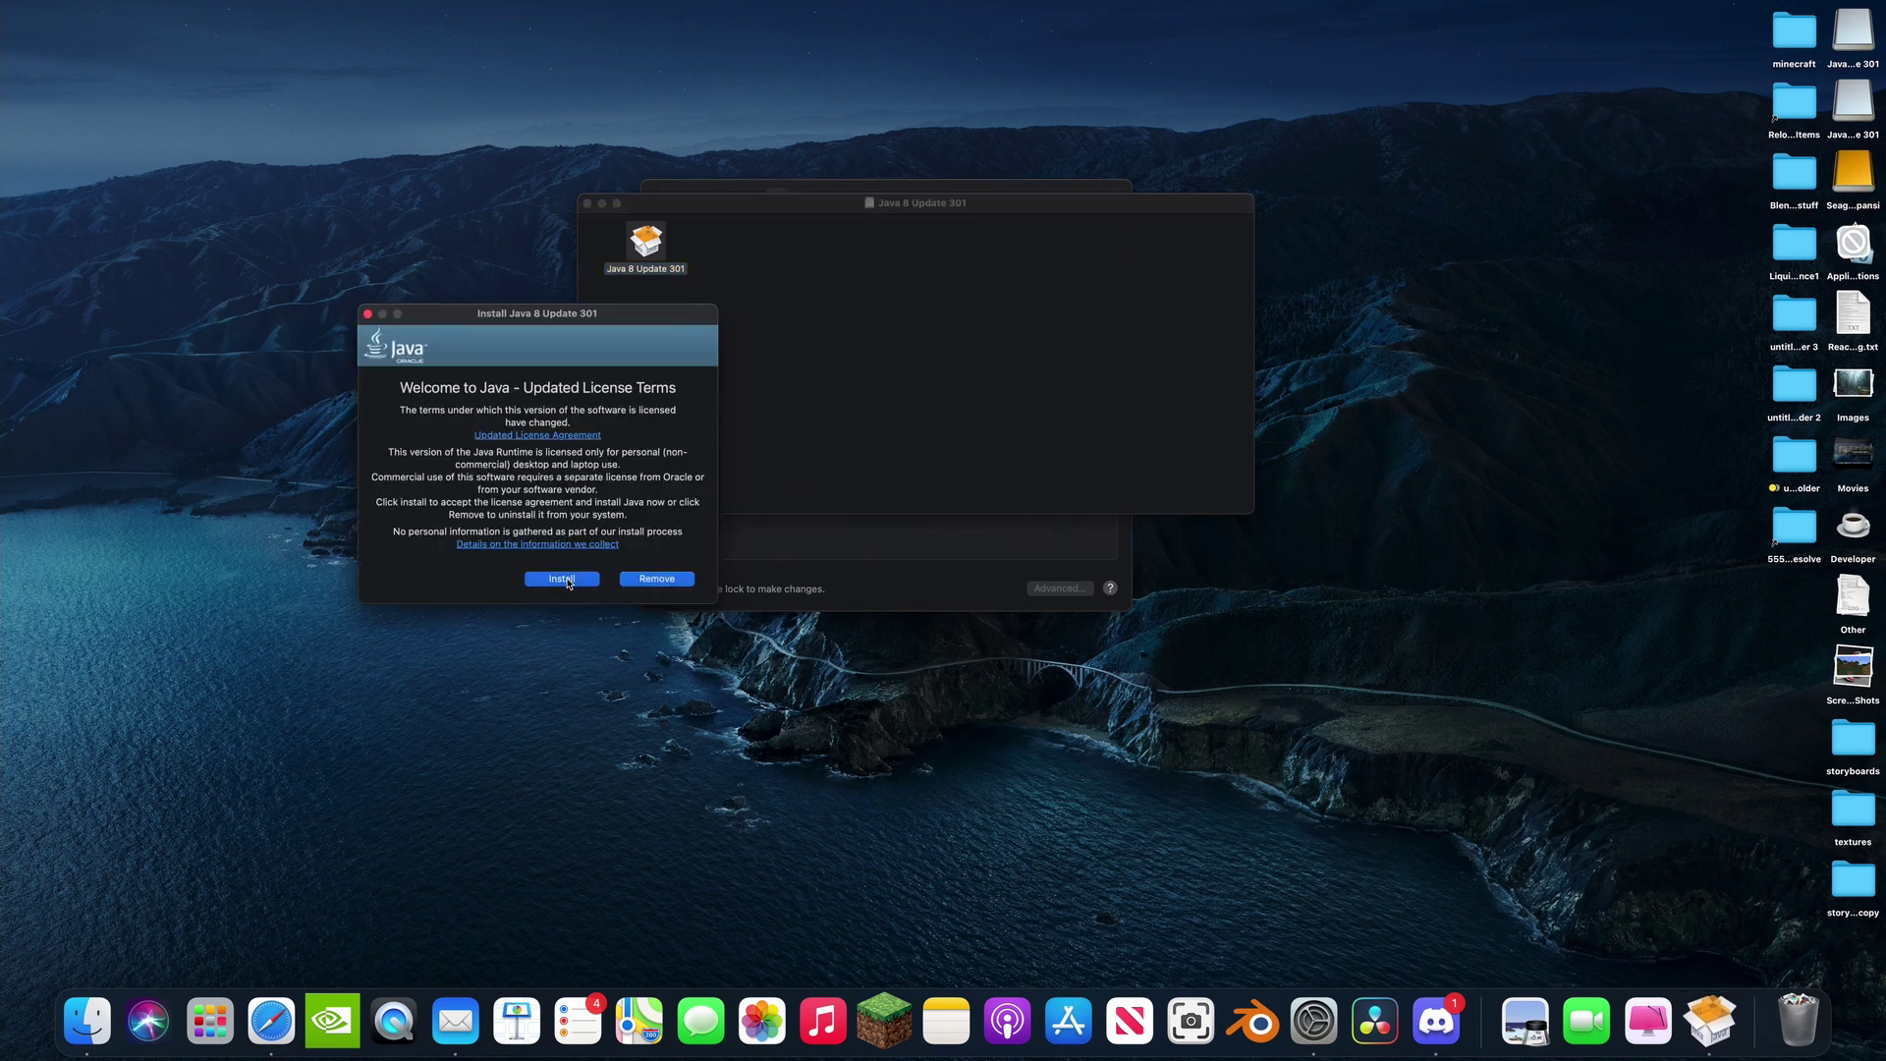
text(•)
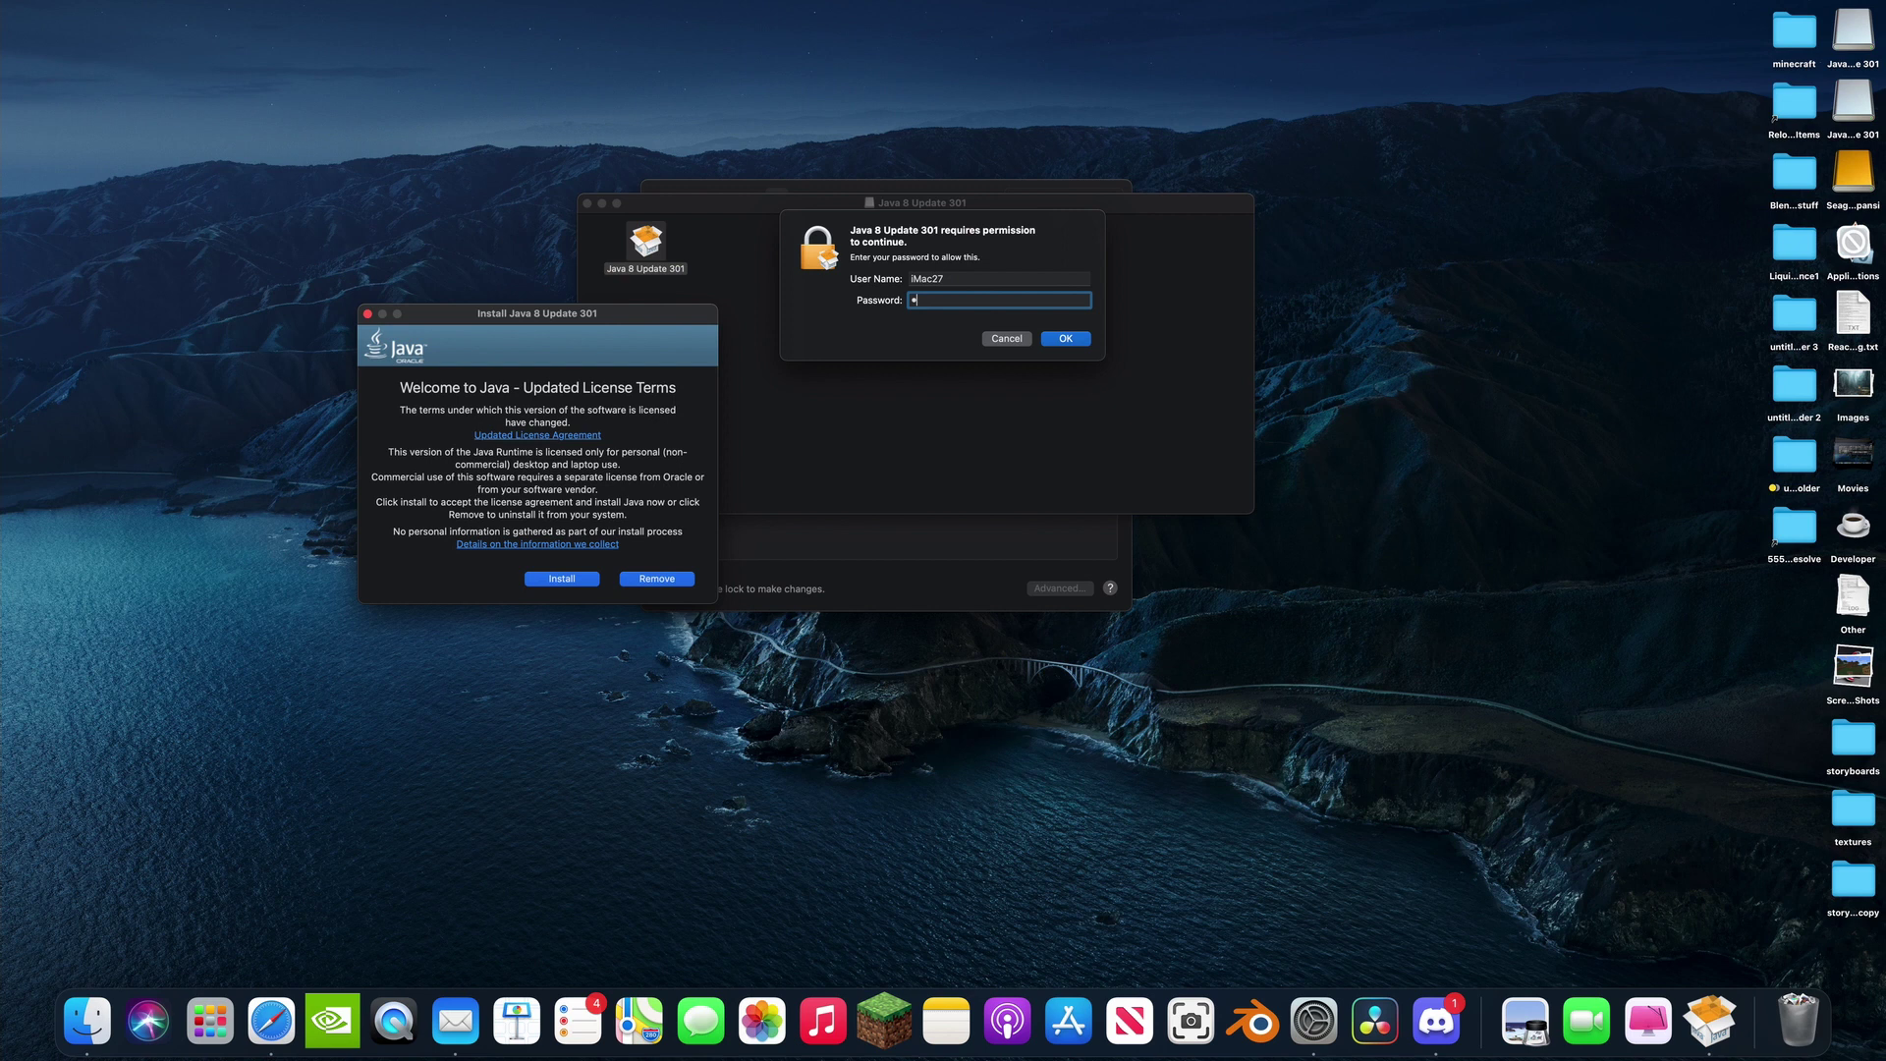
text(•••••)
key(Return)
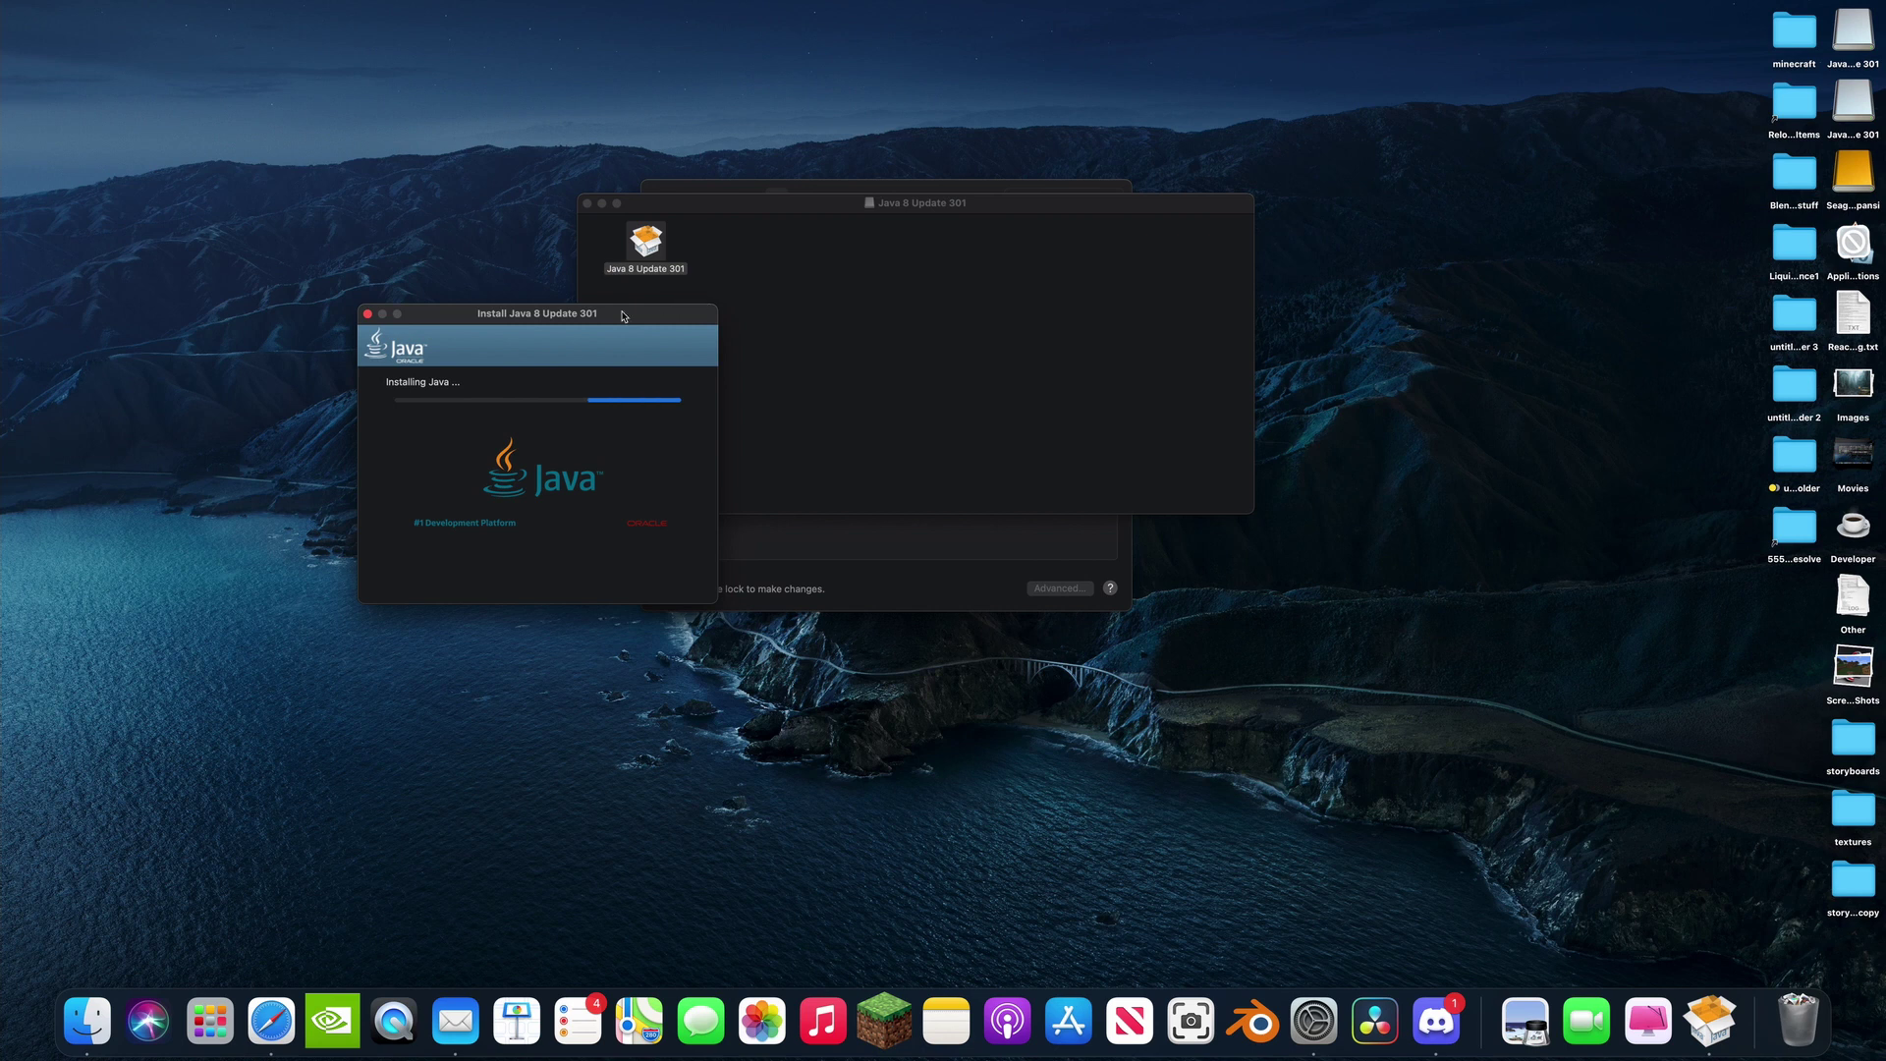
drag(610, 345, 1038, 265)
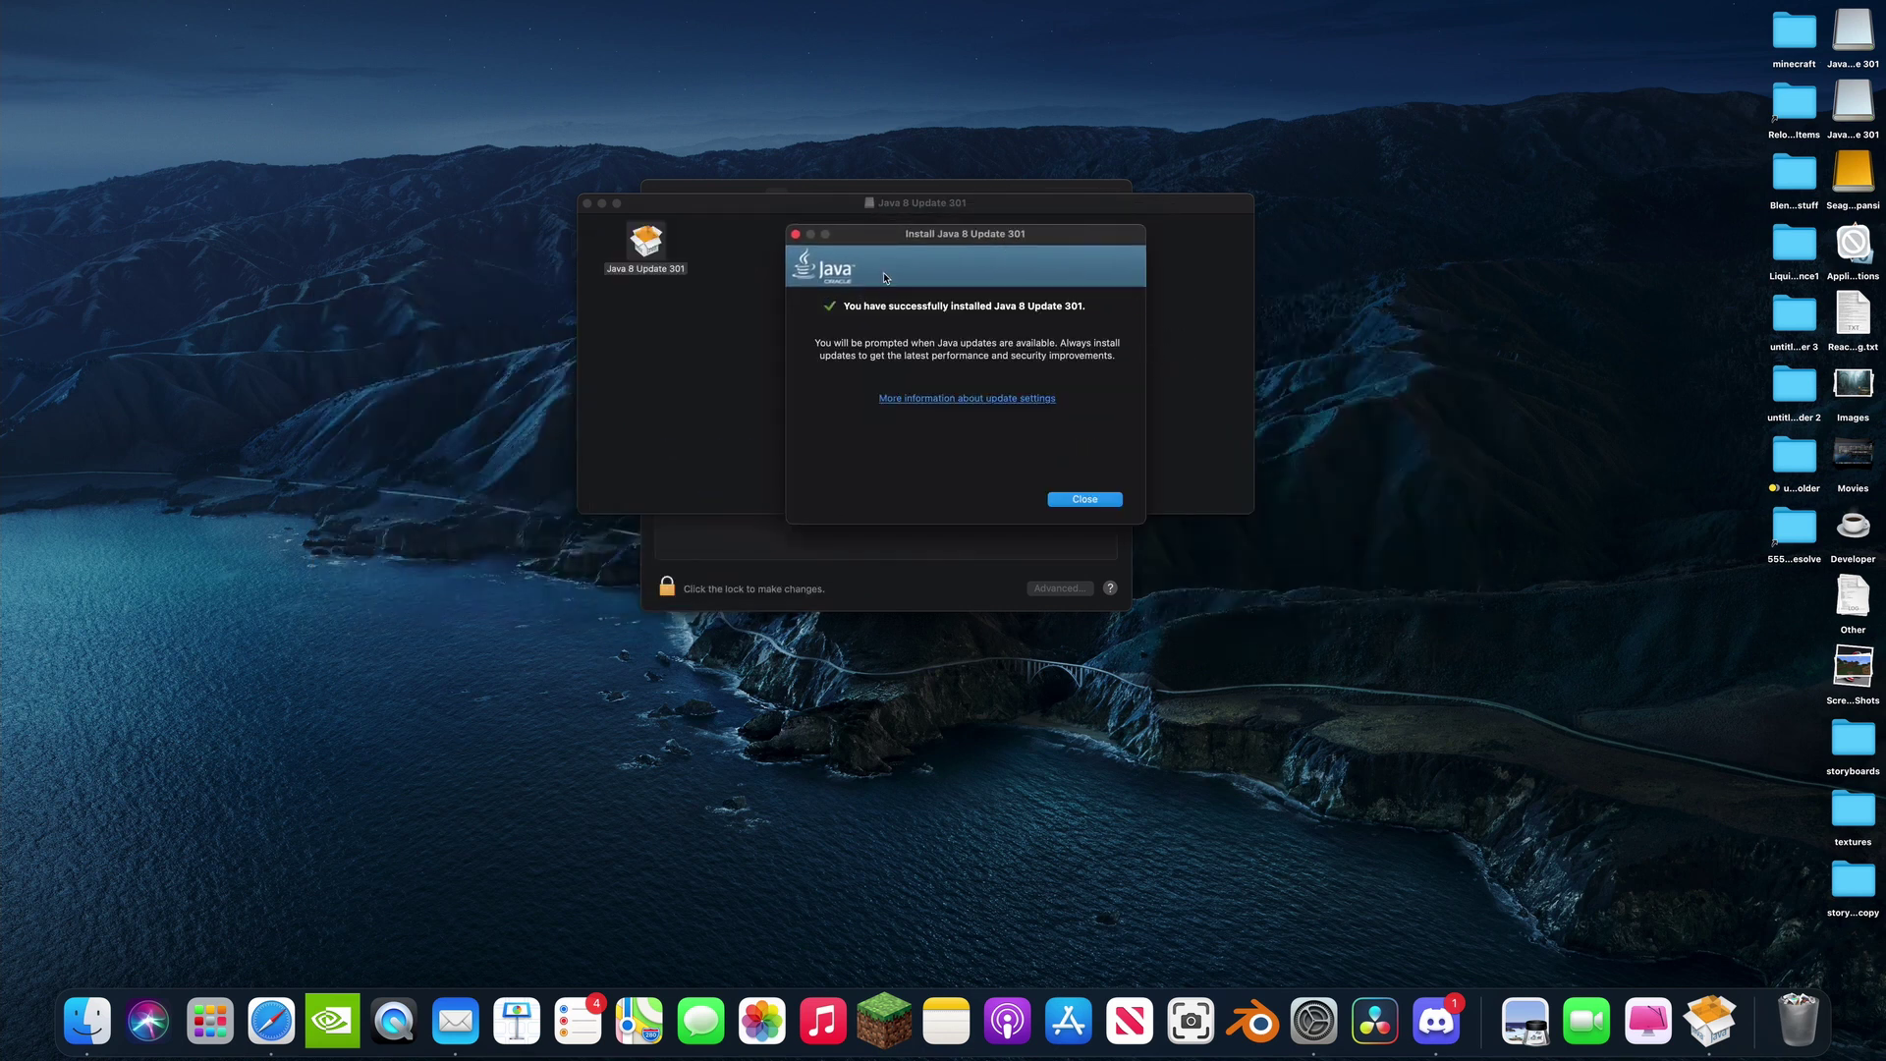
click(1092, 501)
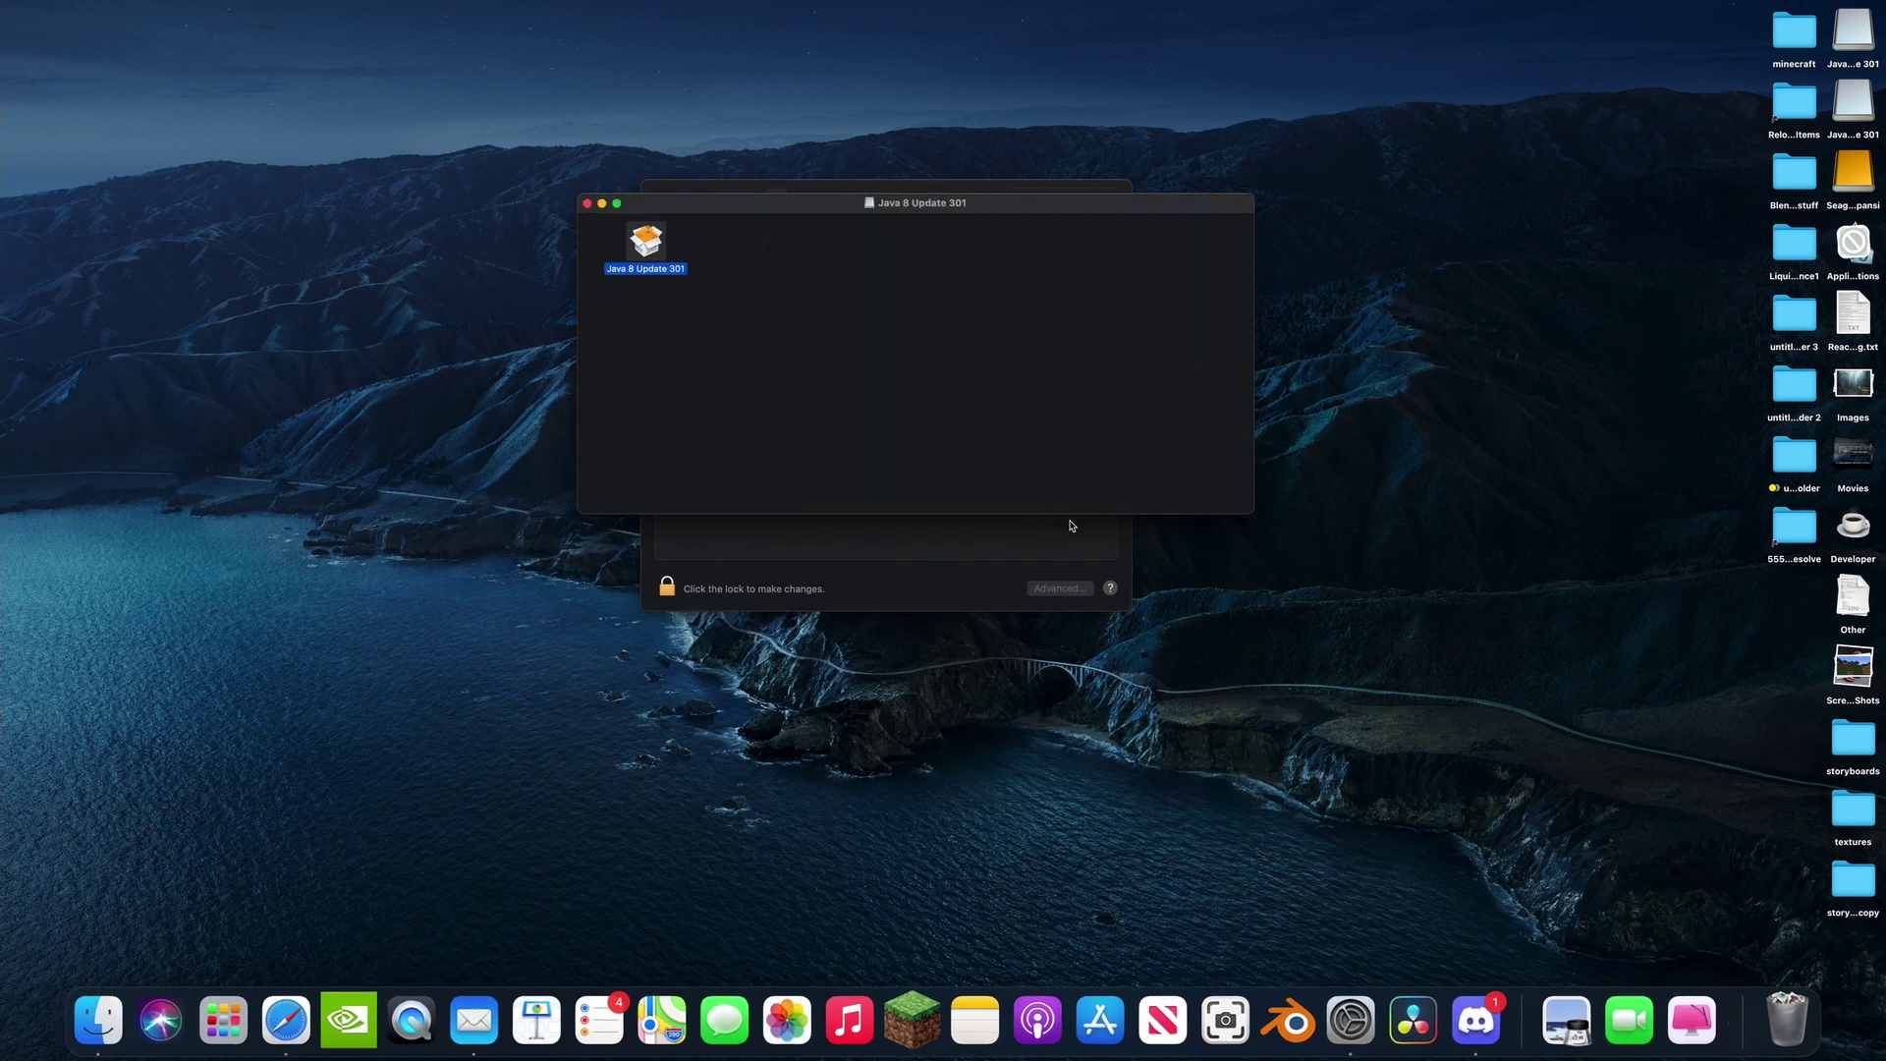
Step: Close the Java disk image window and reopen fabric-installer-0.7.4.jar from Finder Recents
click(106, 1019)
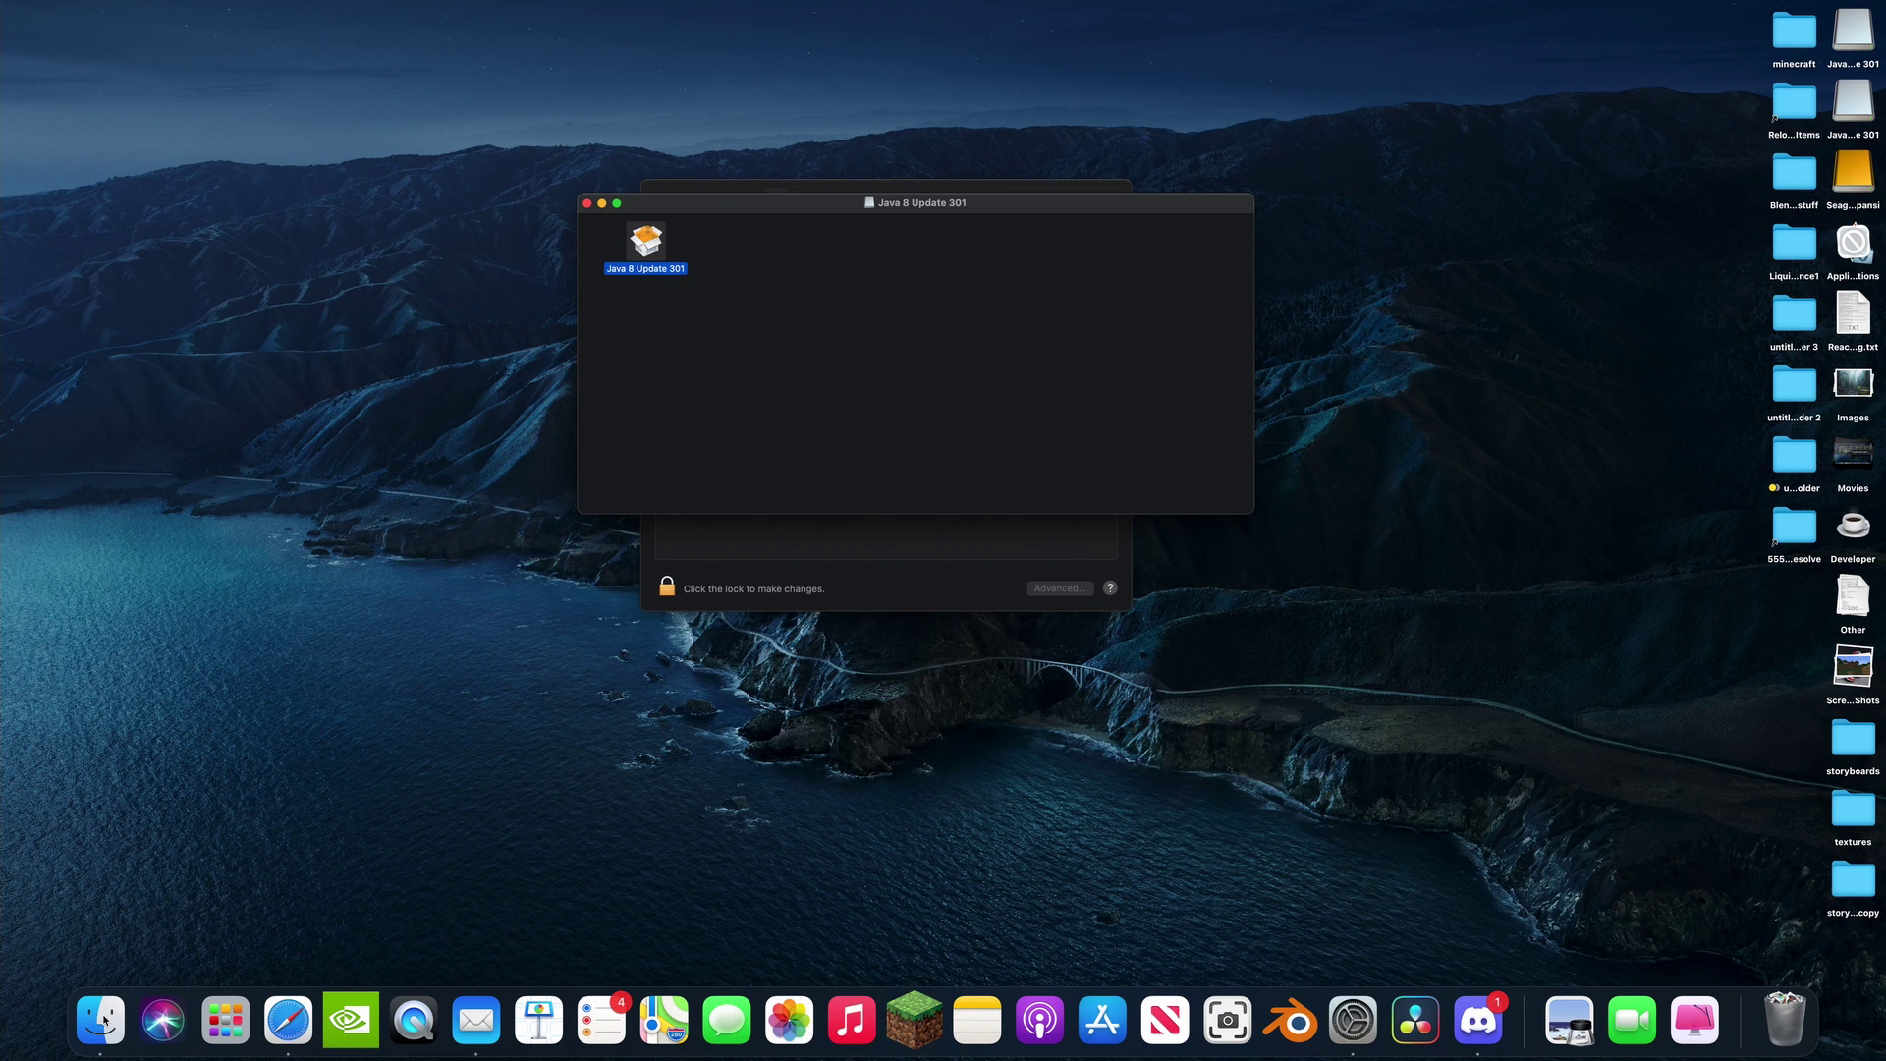
drag(864, 192, 857, 192)
click(578, 203)
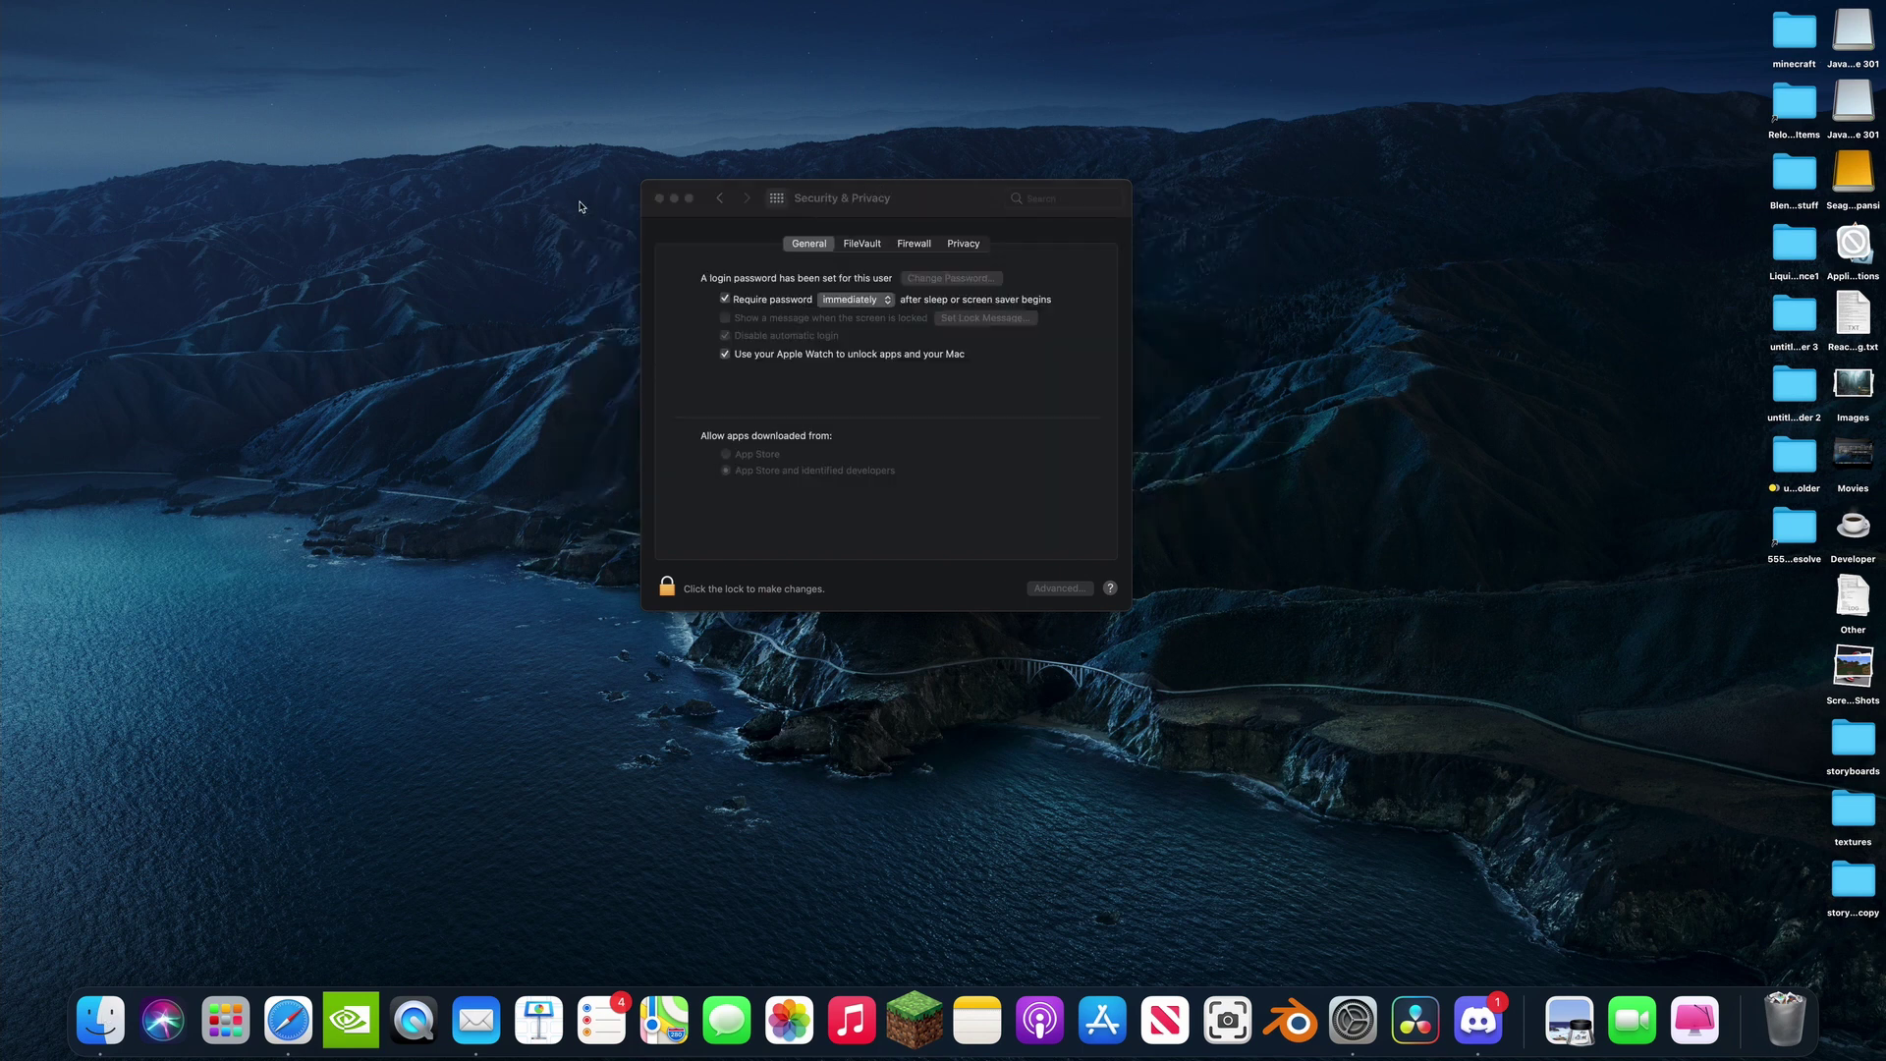
click(88, 1037)
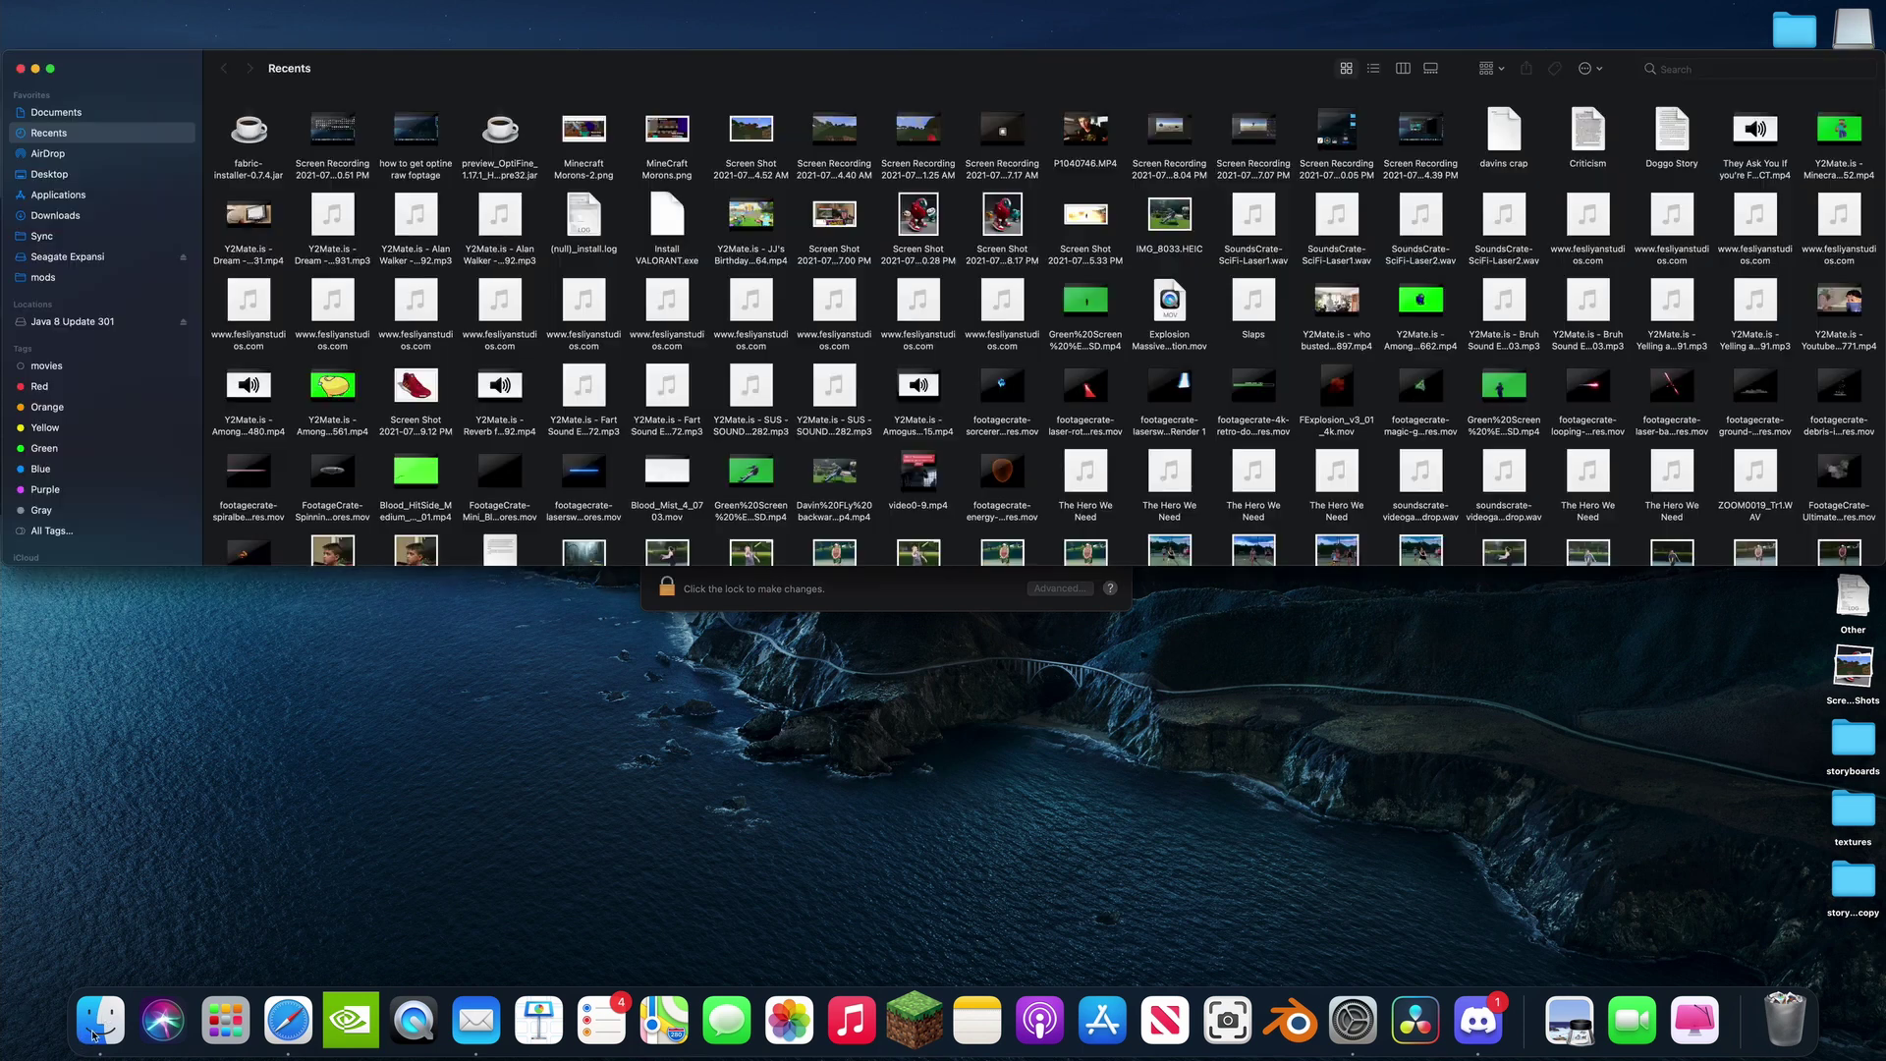
double_click(256, 139)
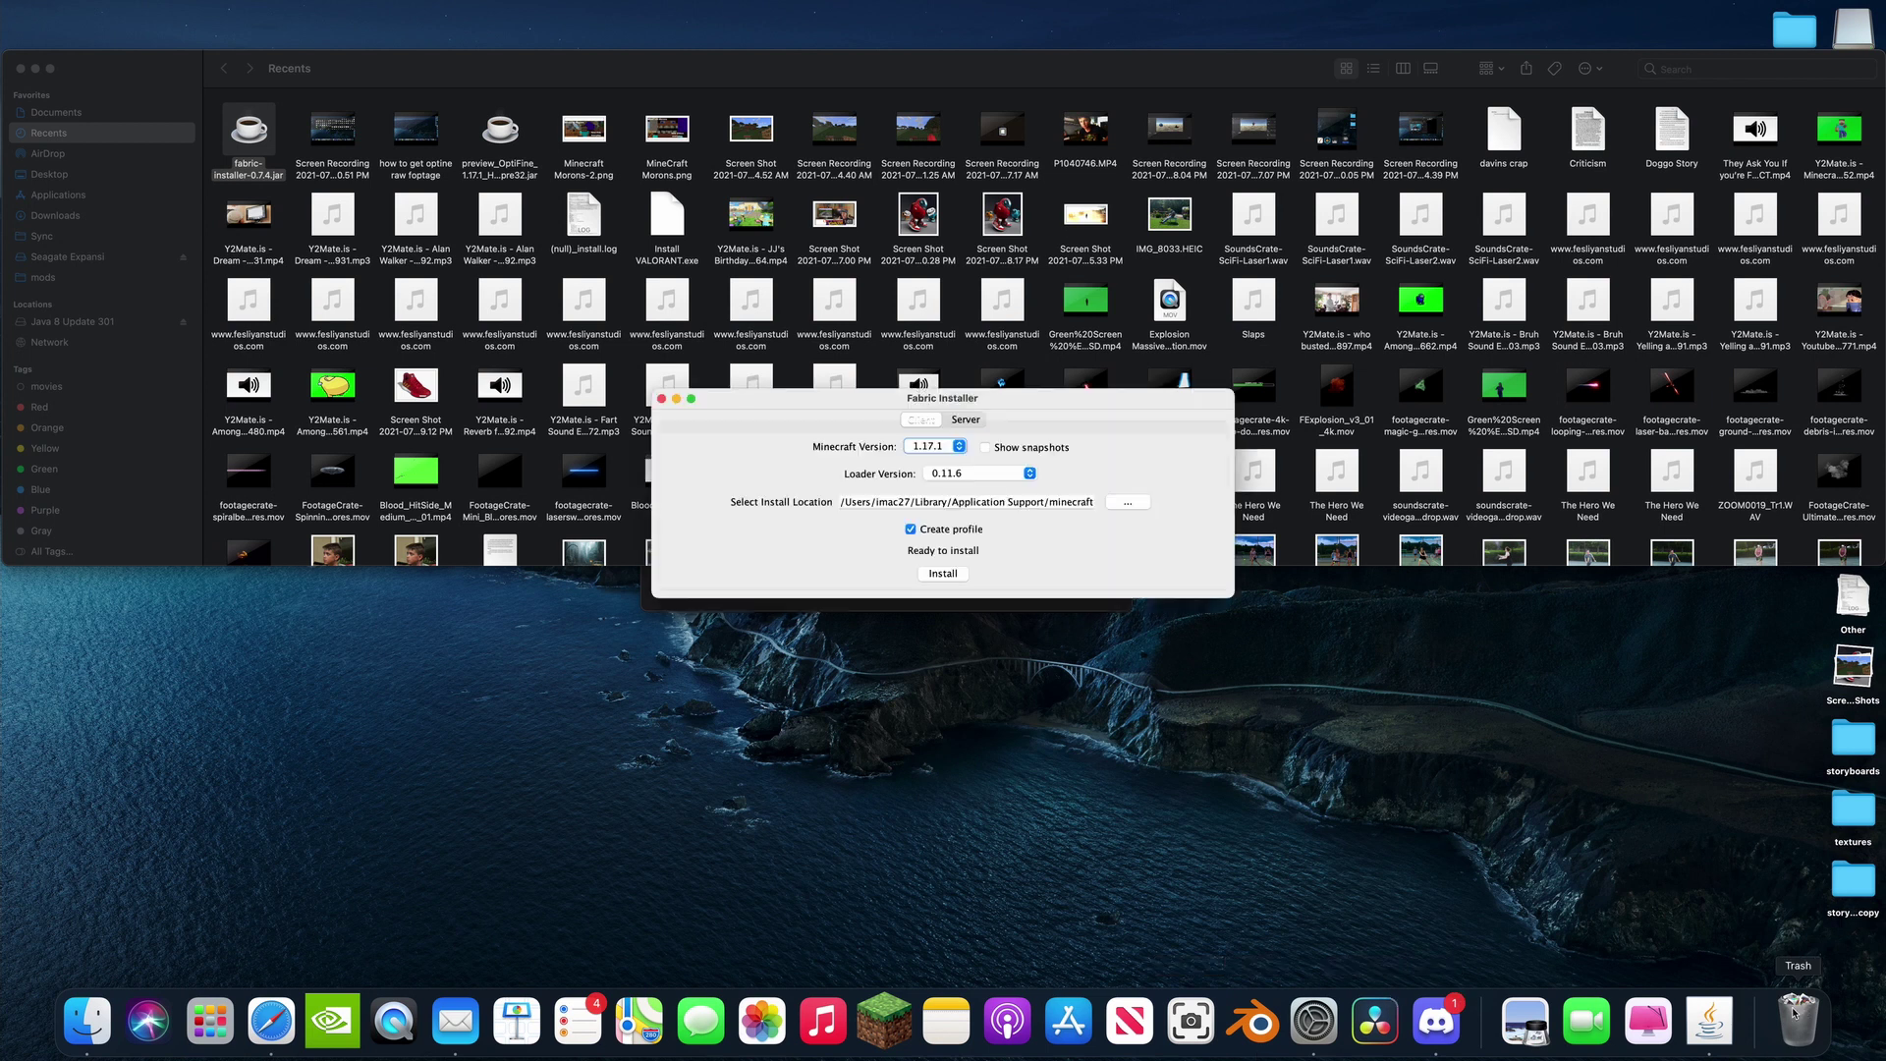
Step: Close the Recents and Security & Privacy windows, keeping Minecraft 1.17.1 and loader 0.11.6
drag(945, 399, 940, 427)
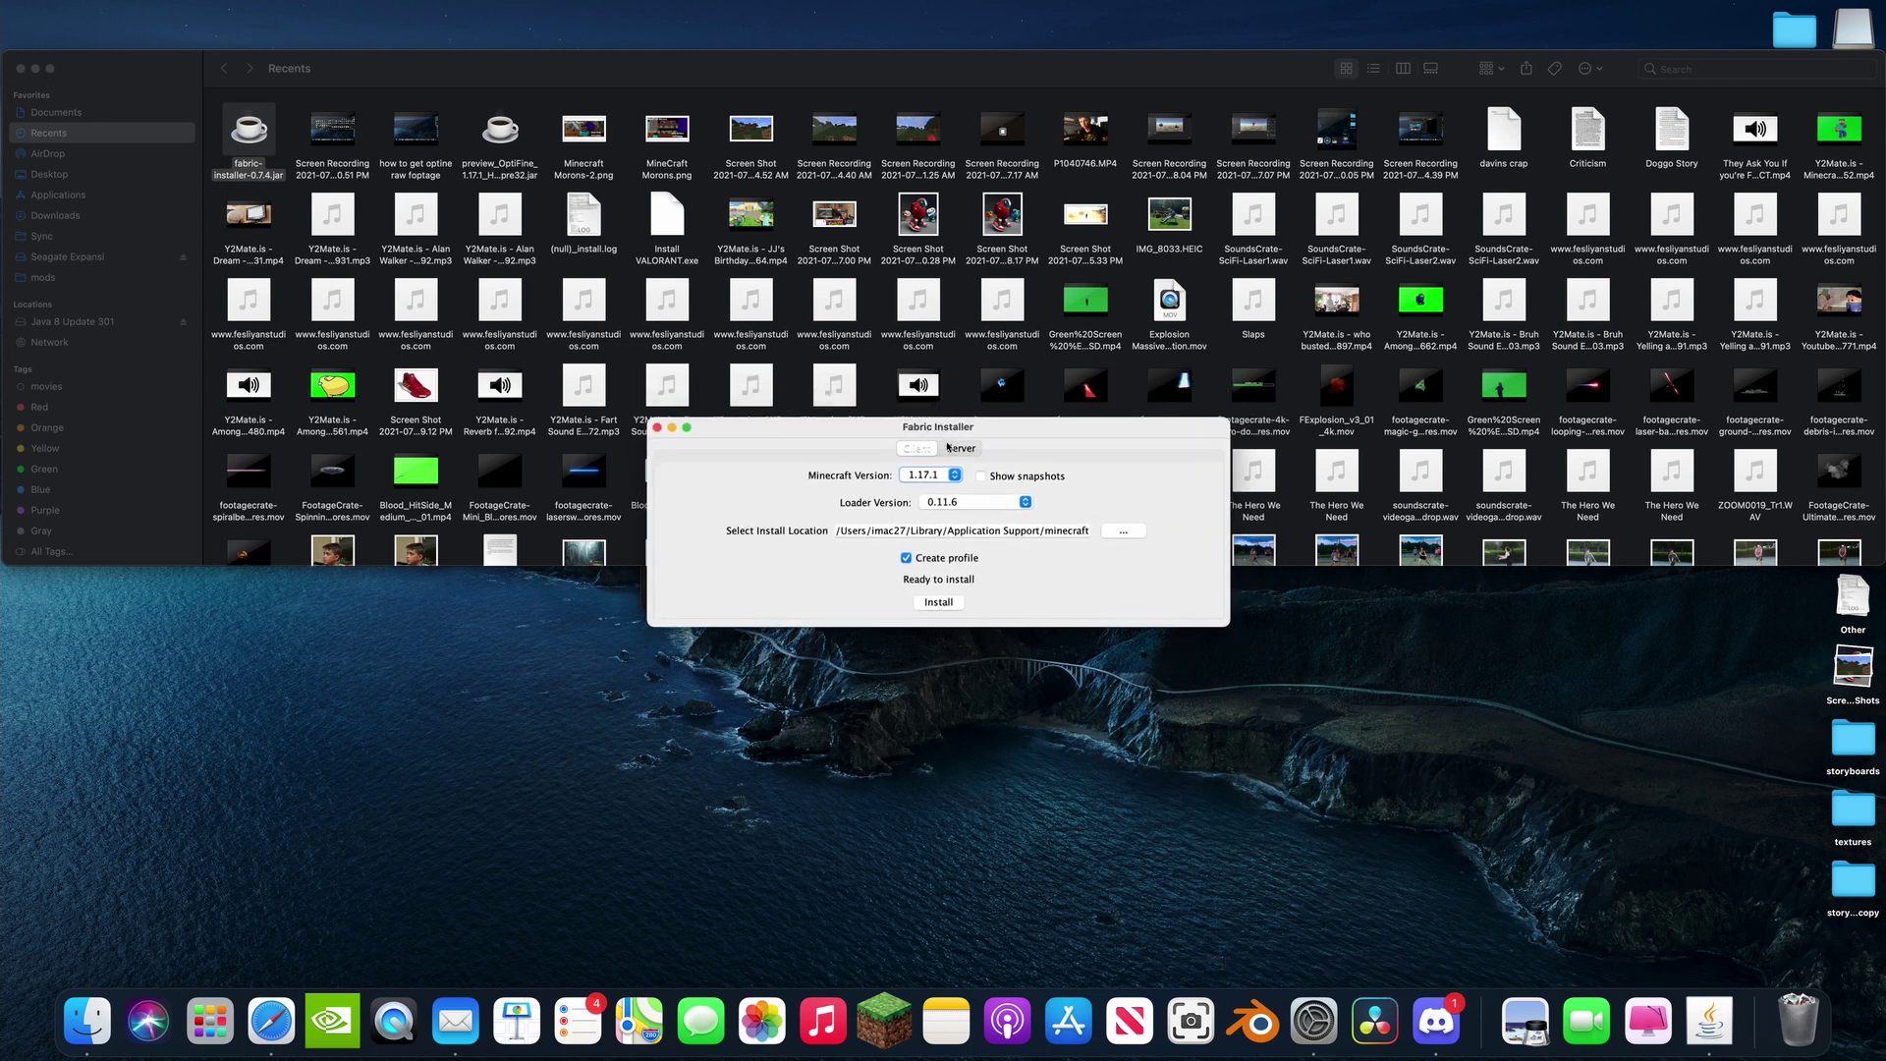
click(19, 68)
click(659, 199)
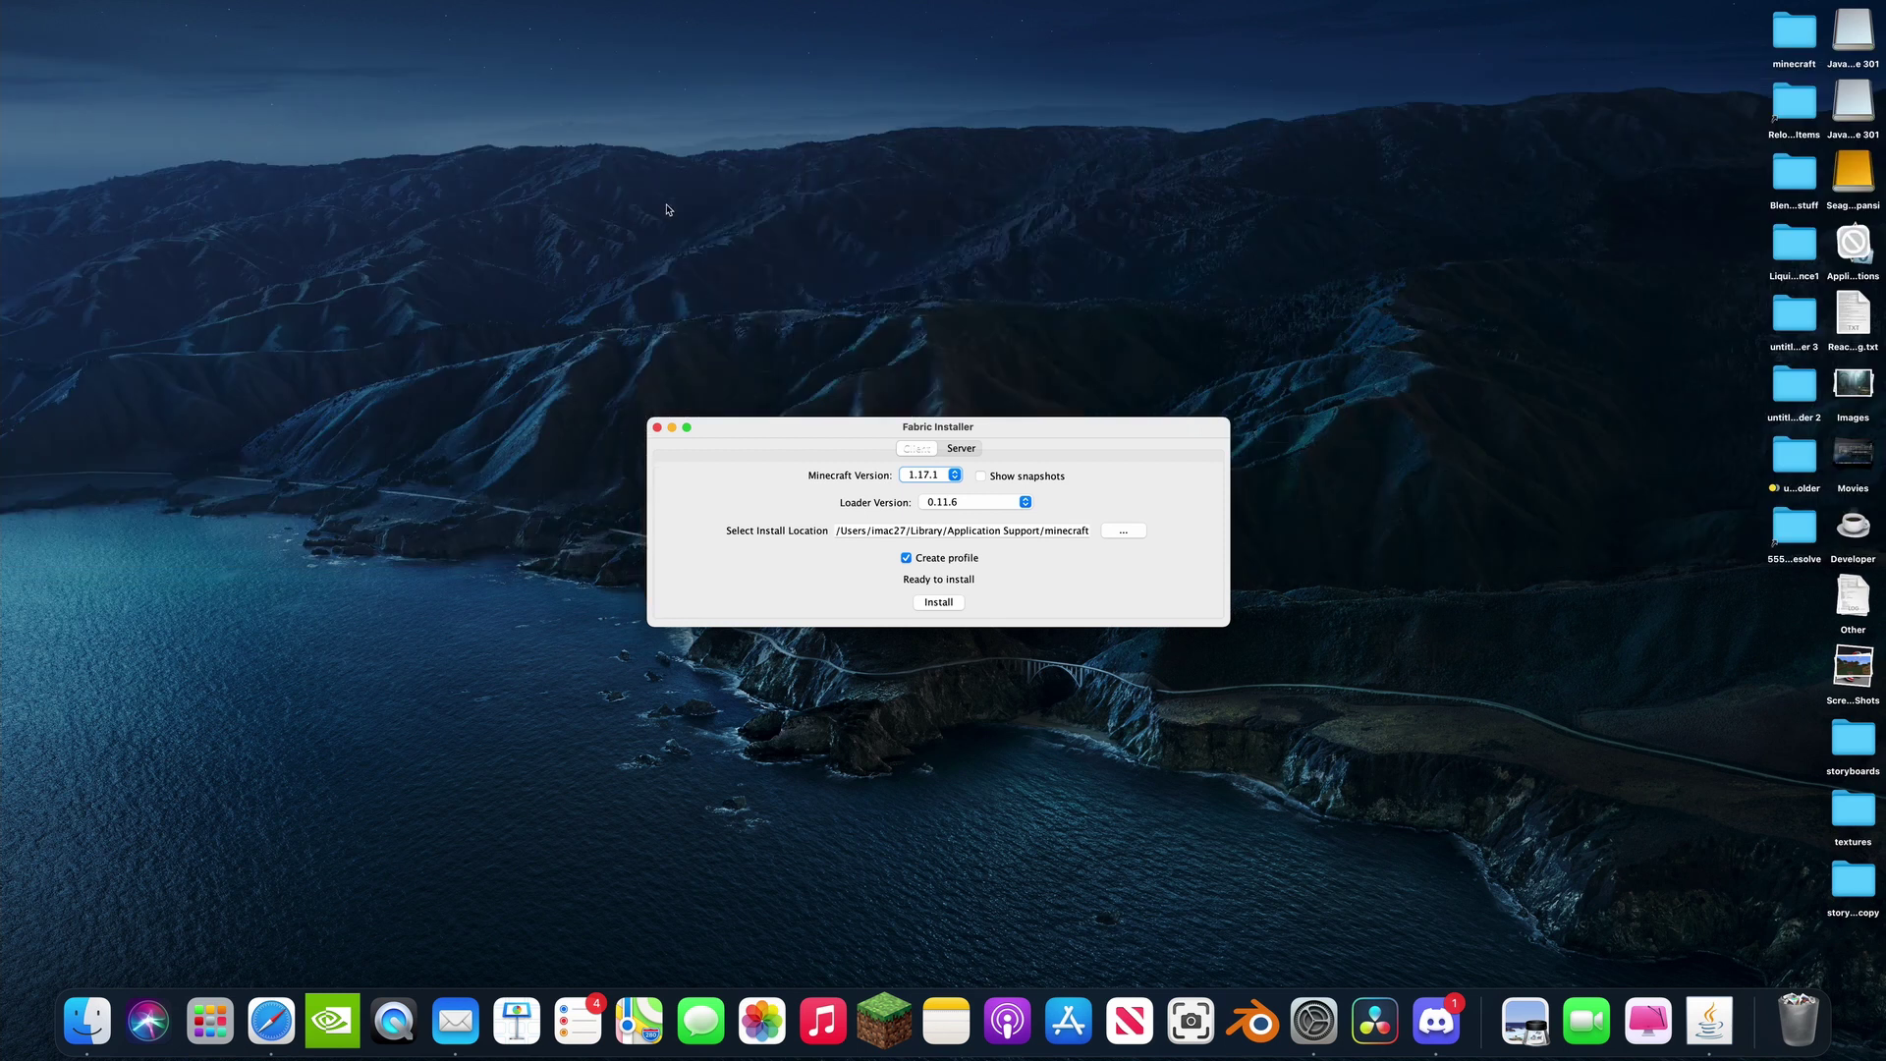
click(948, 476)
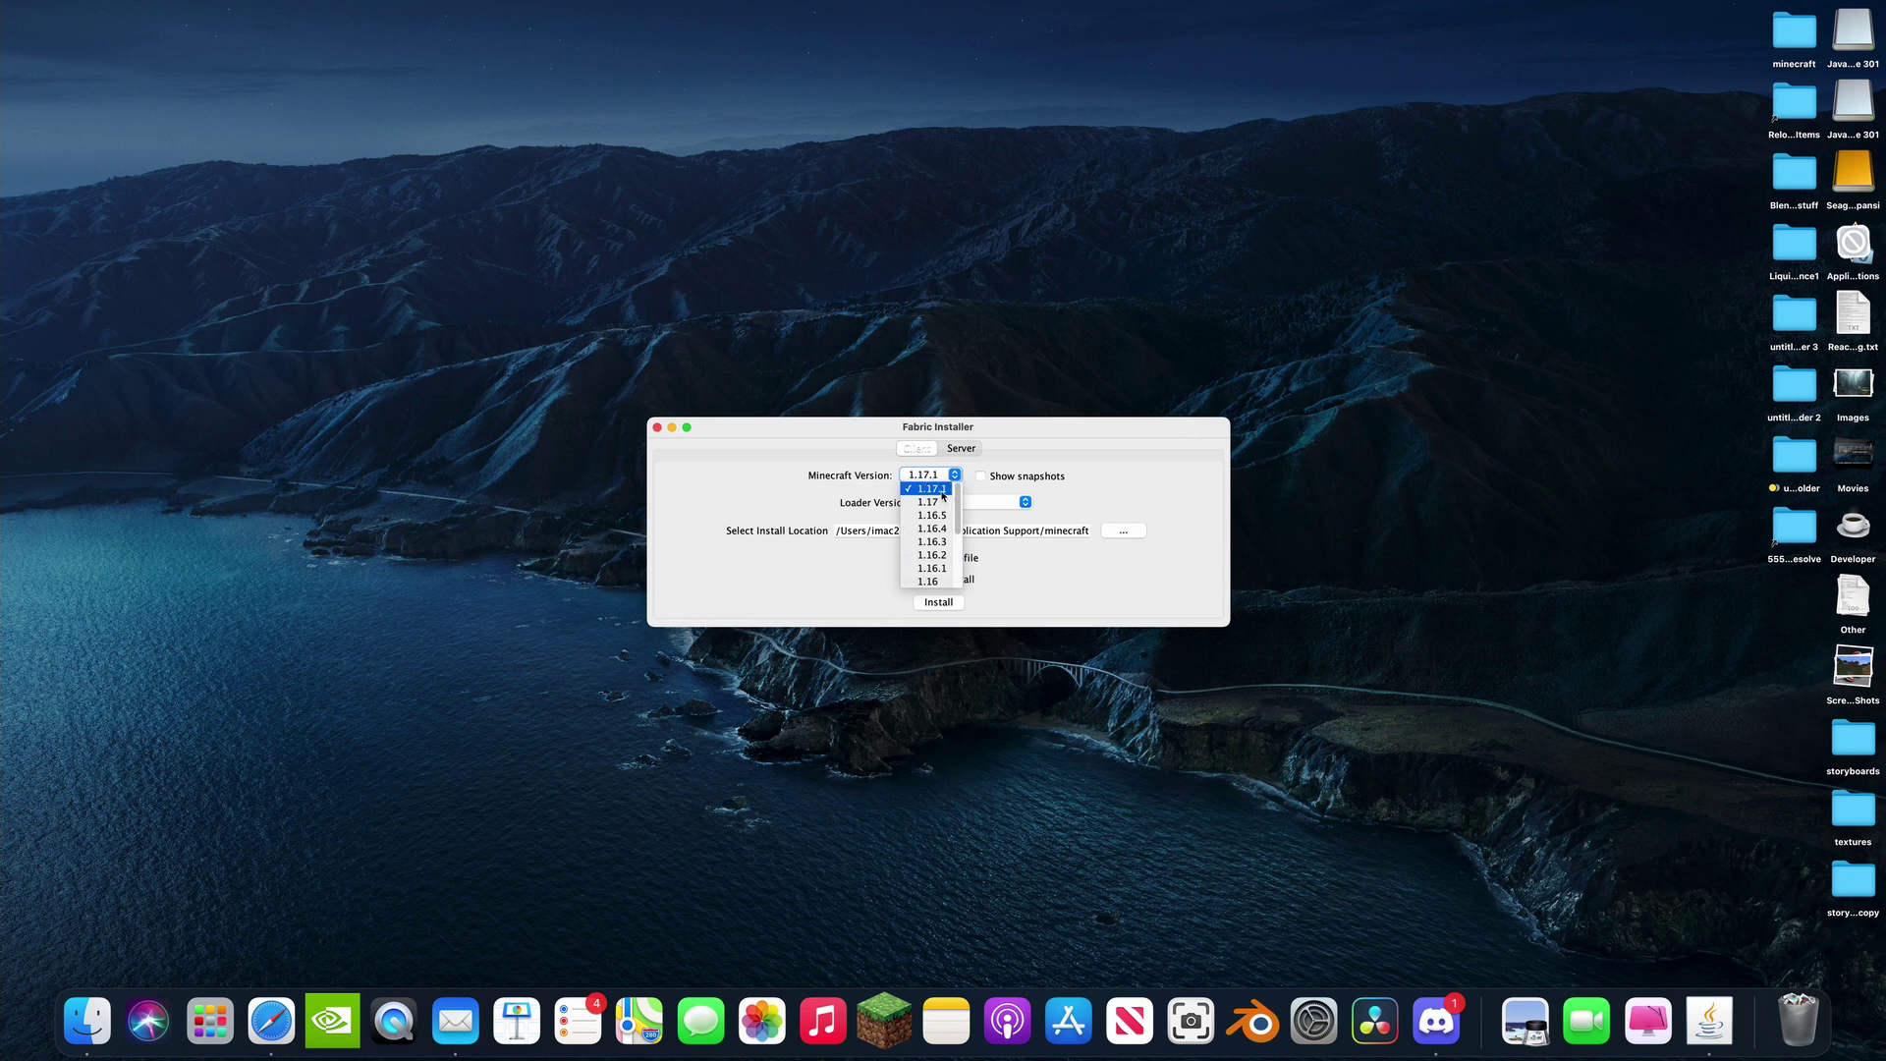
click(943, 488)
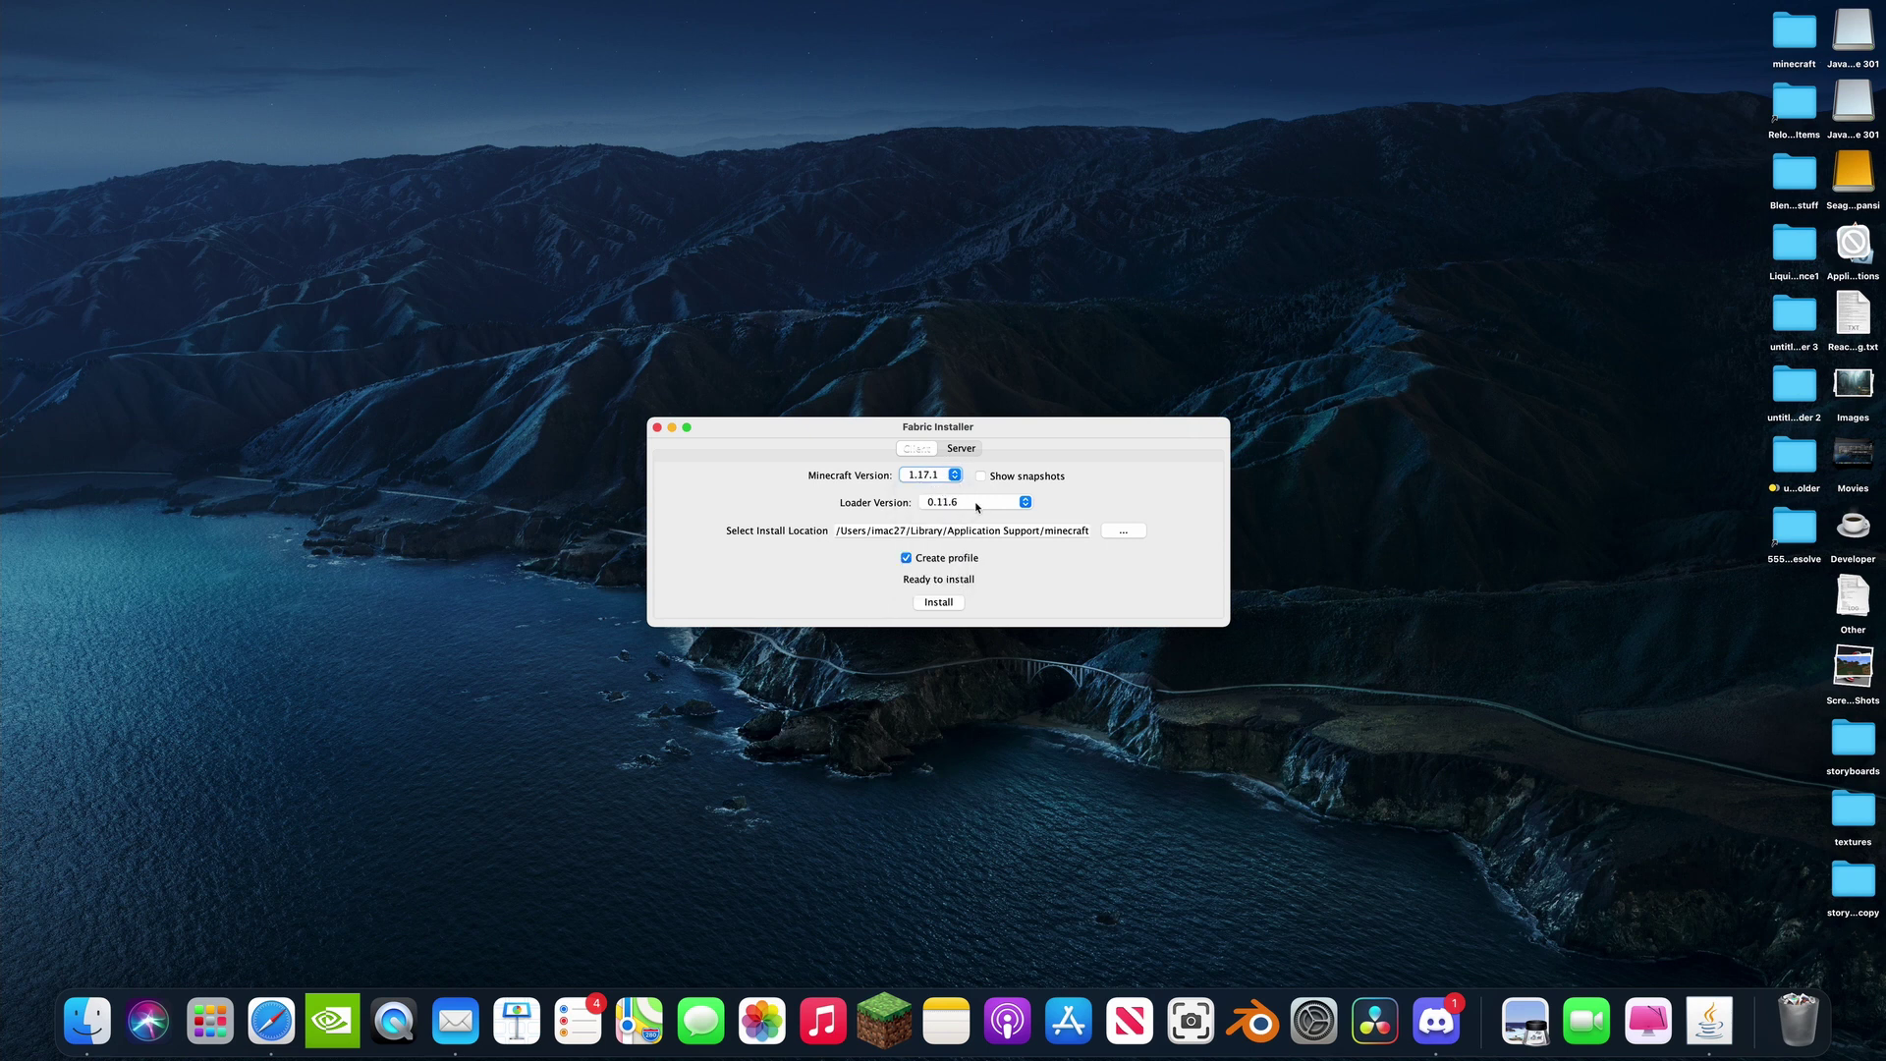
click(977, 507)
click(971, 505)
Step: Install Fabric Loader for 1.17.1, acknowledge the success message, and close the installer
click(940, 476)
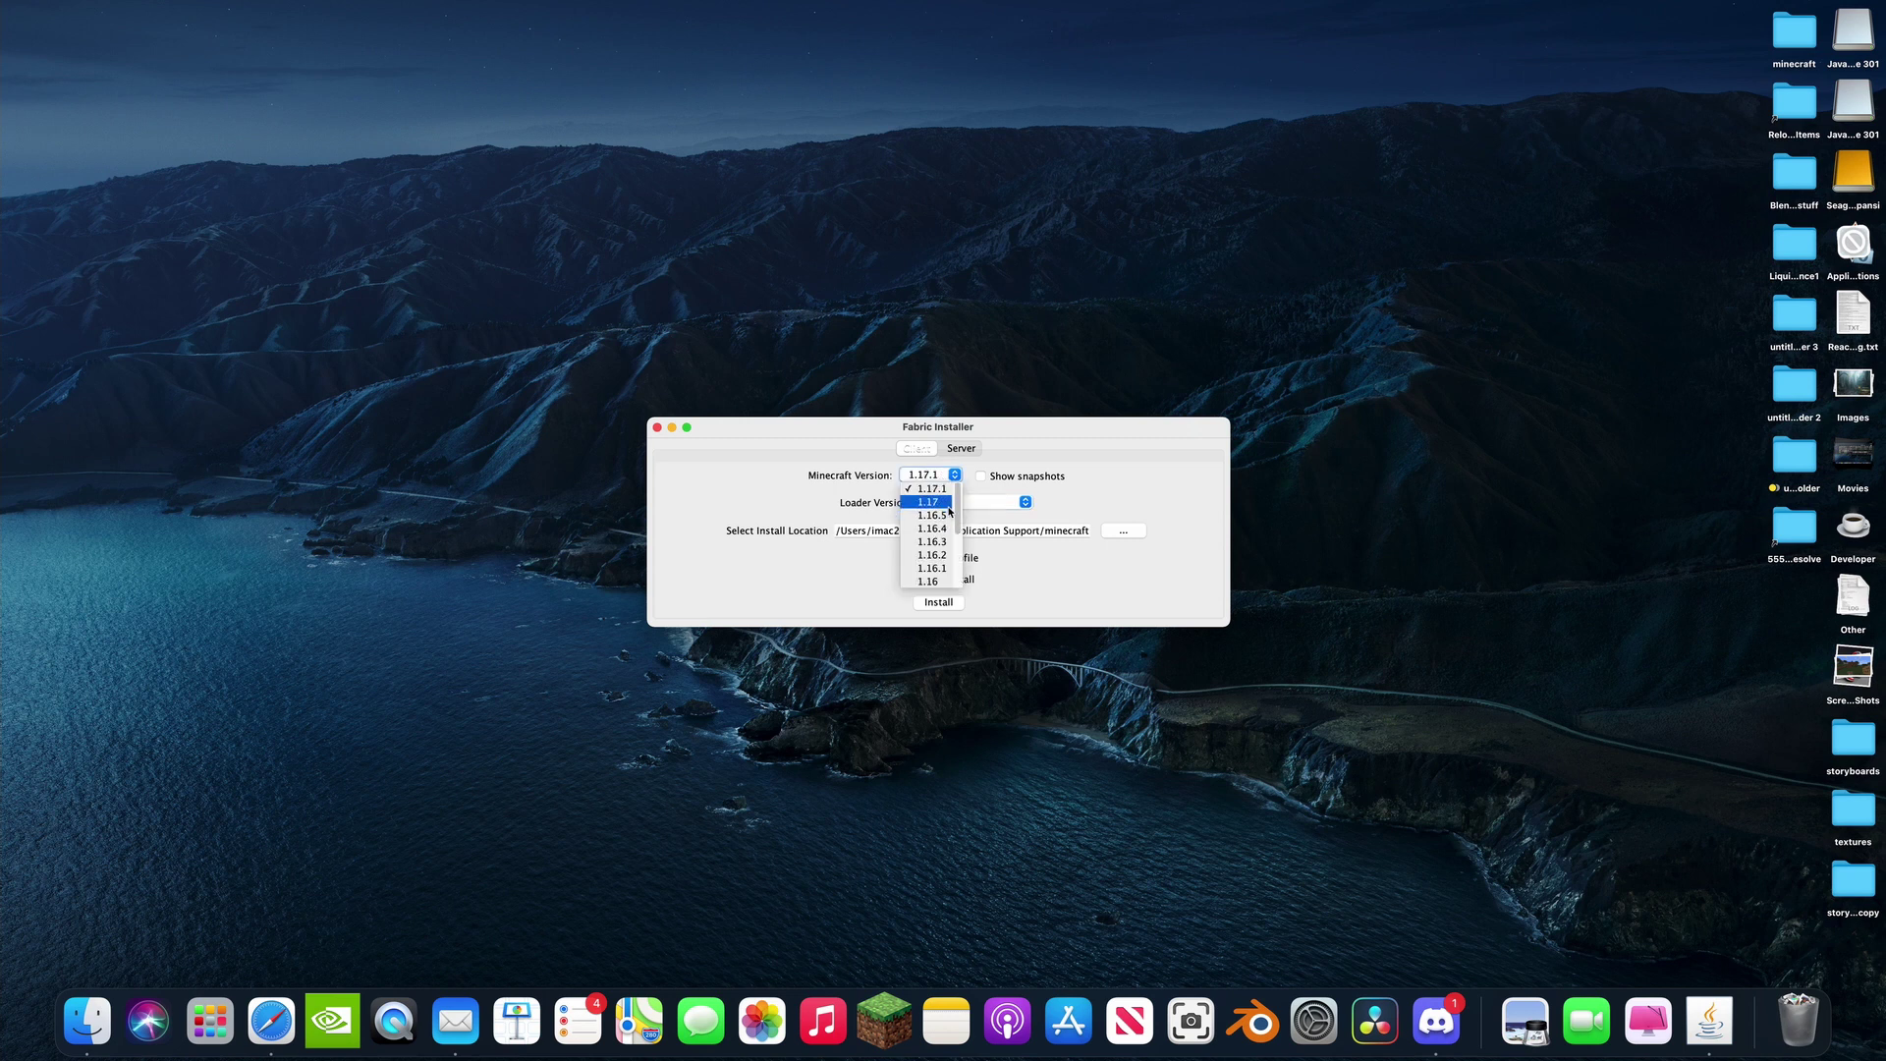
scroll(943, 570, down, 3)
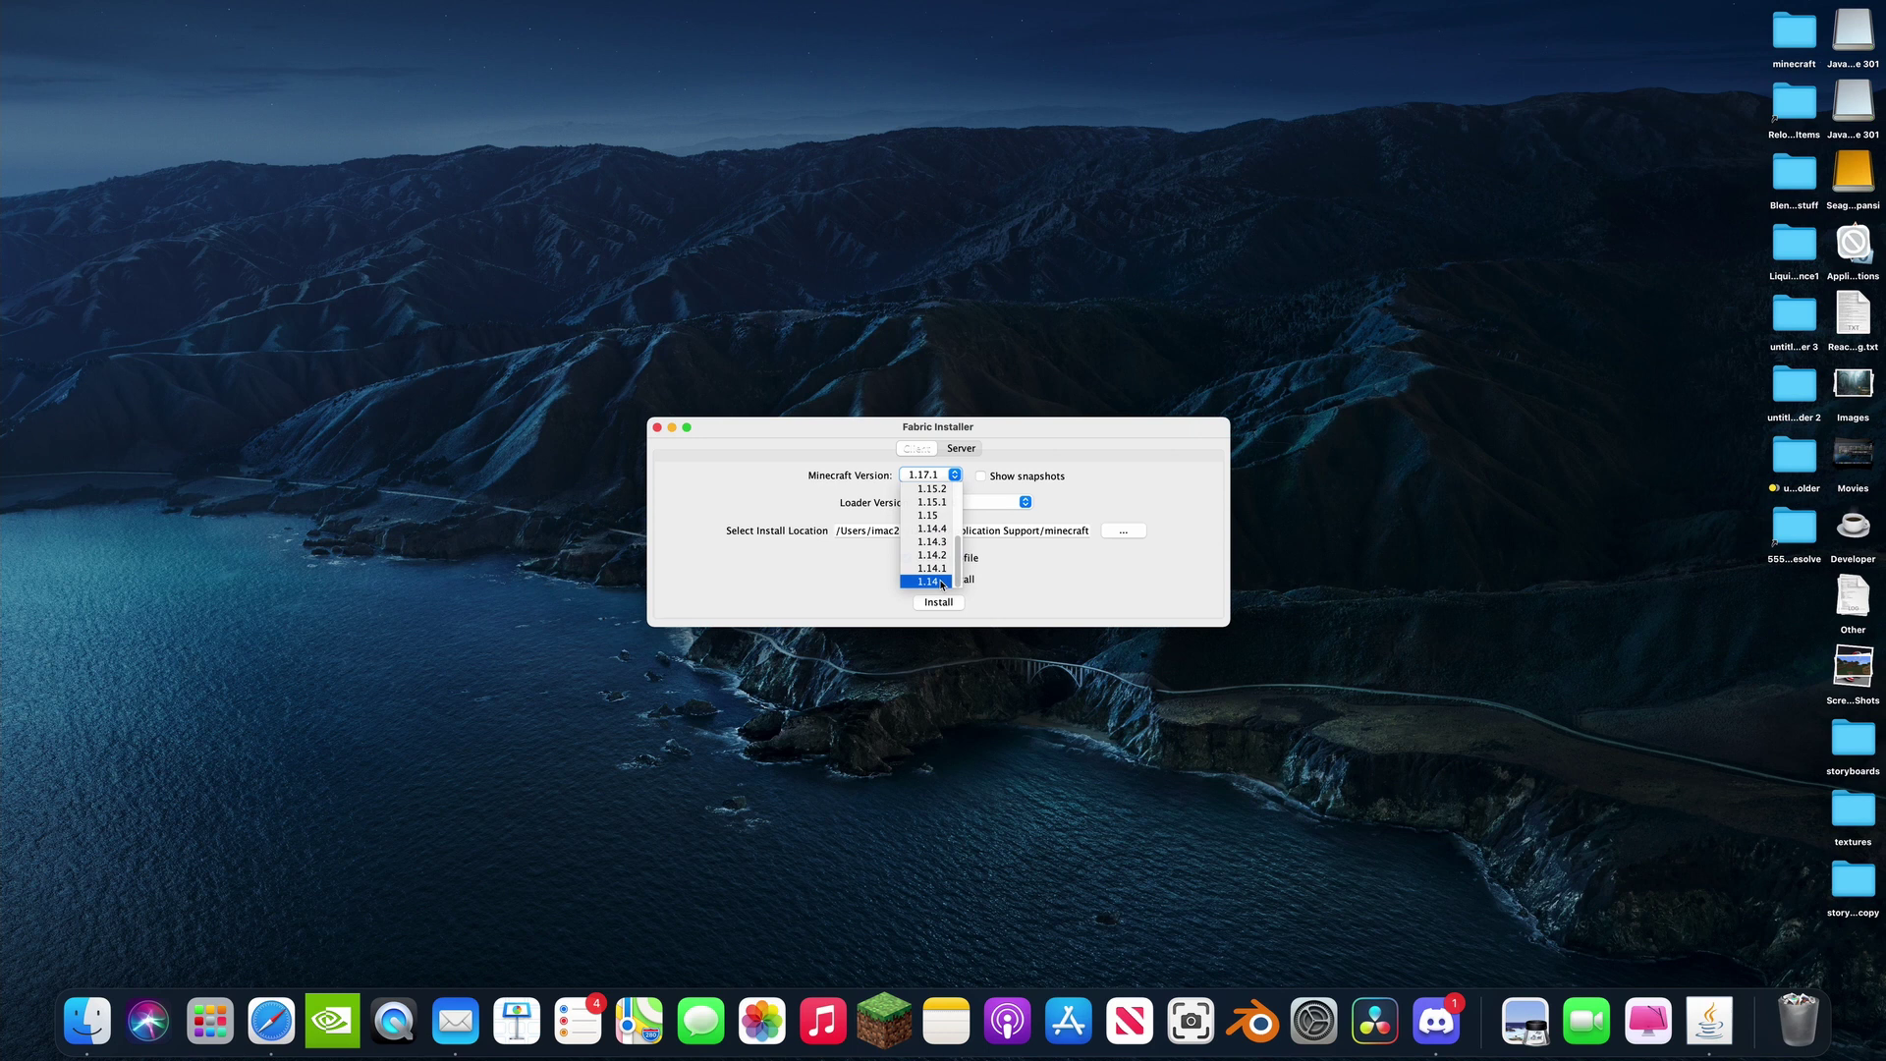
scroll(942, 584, up, 3)
click(941, 491)
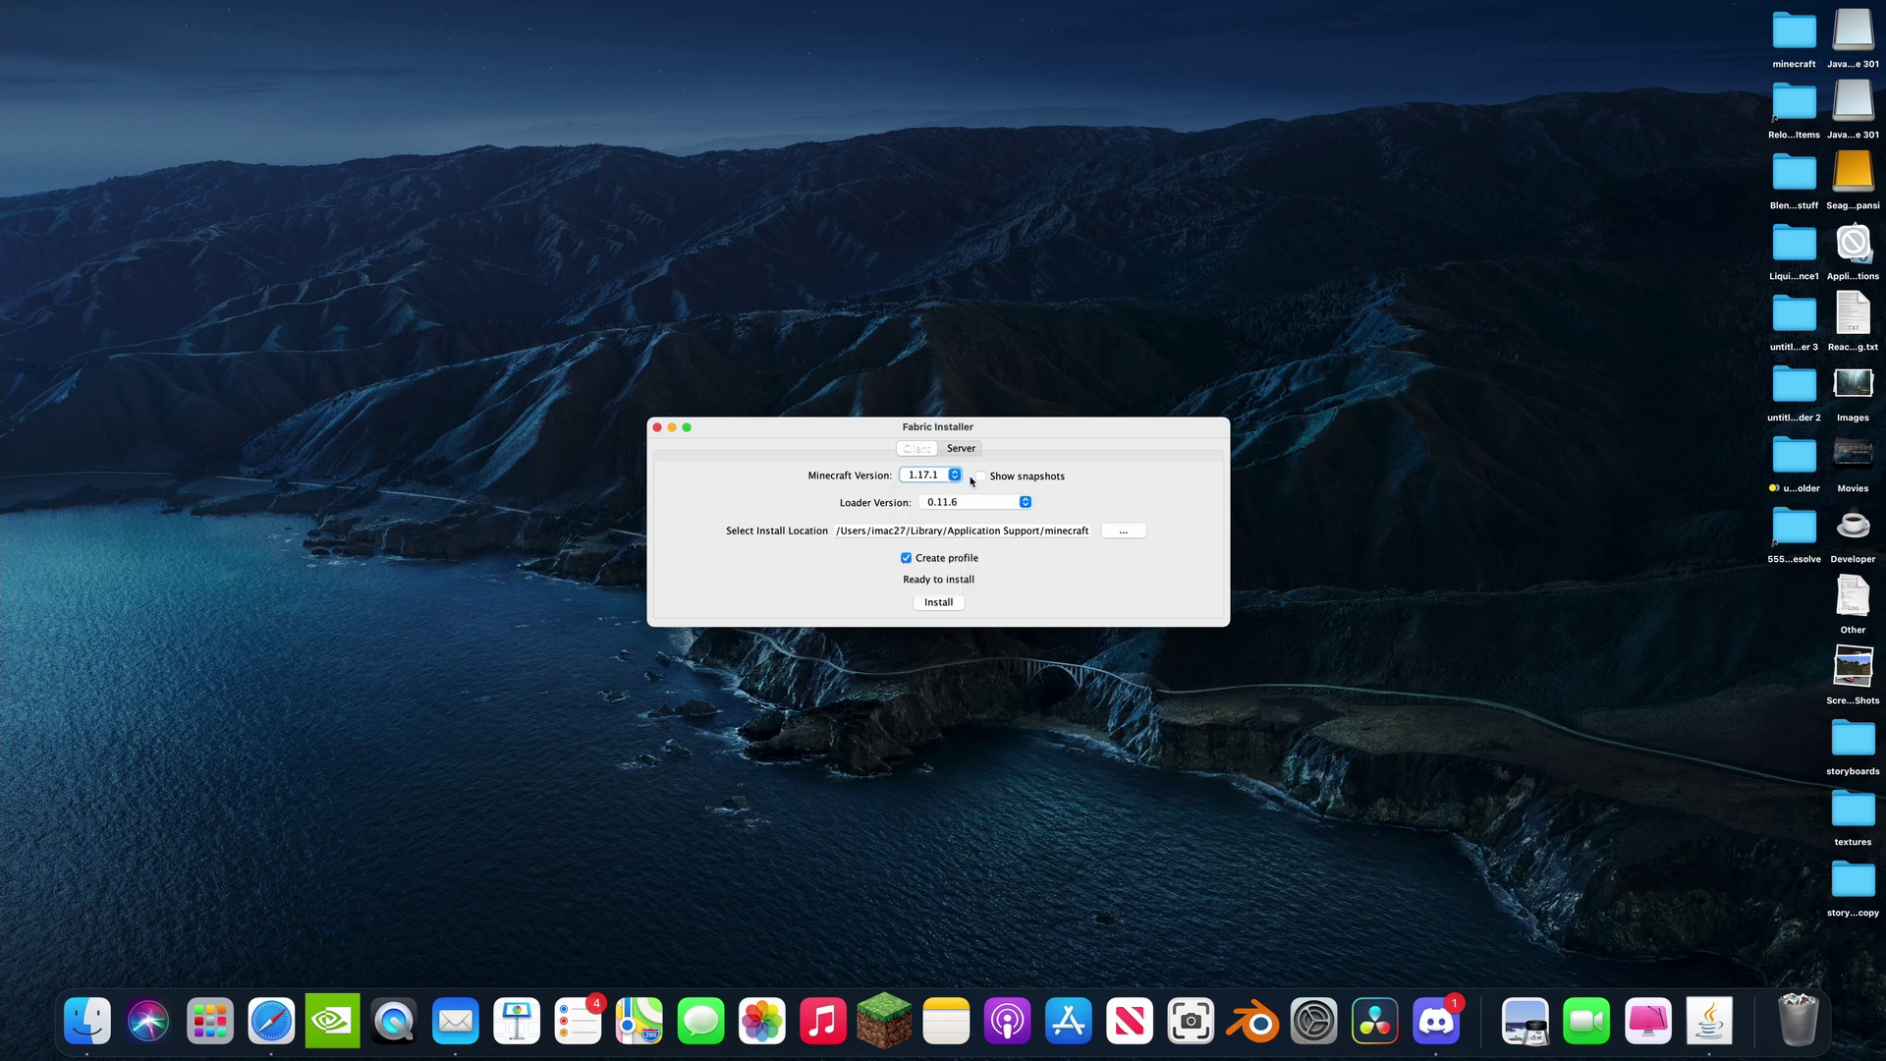
click(939, 604)
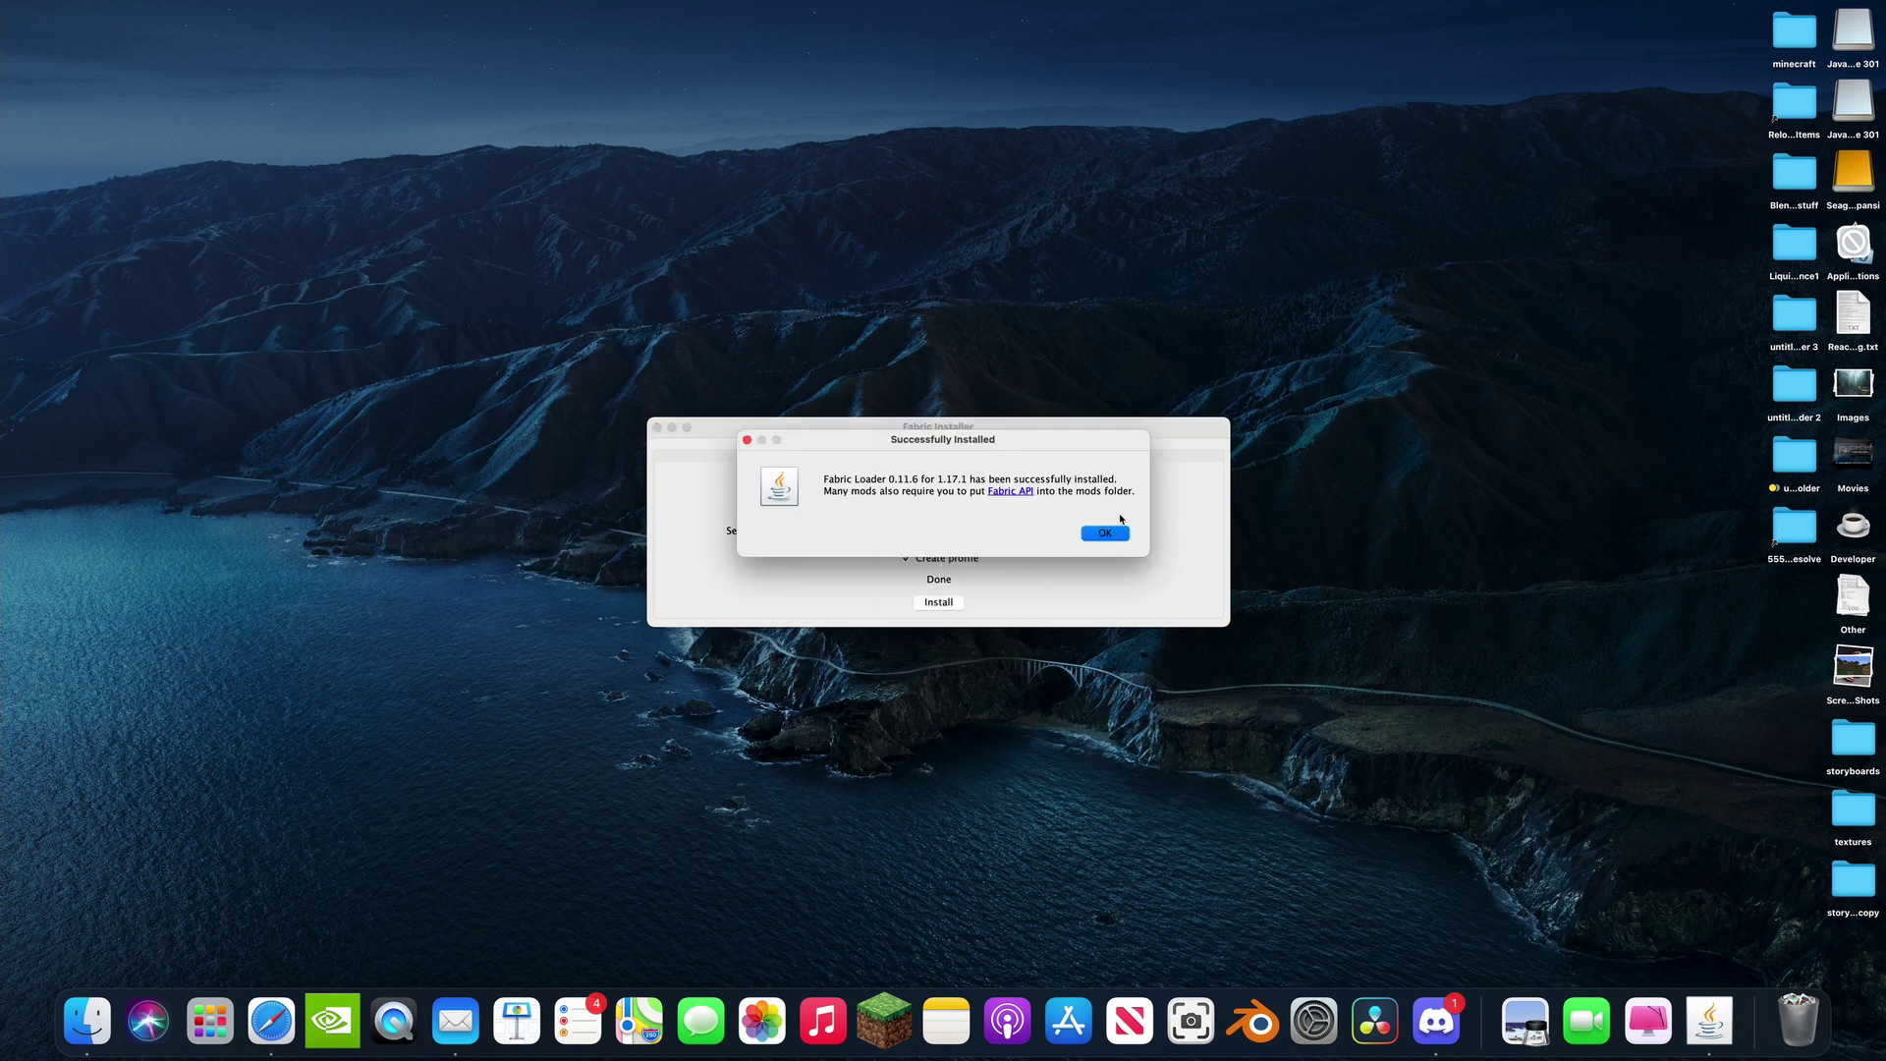
click(1105, 533)
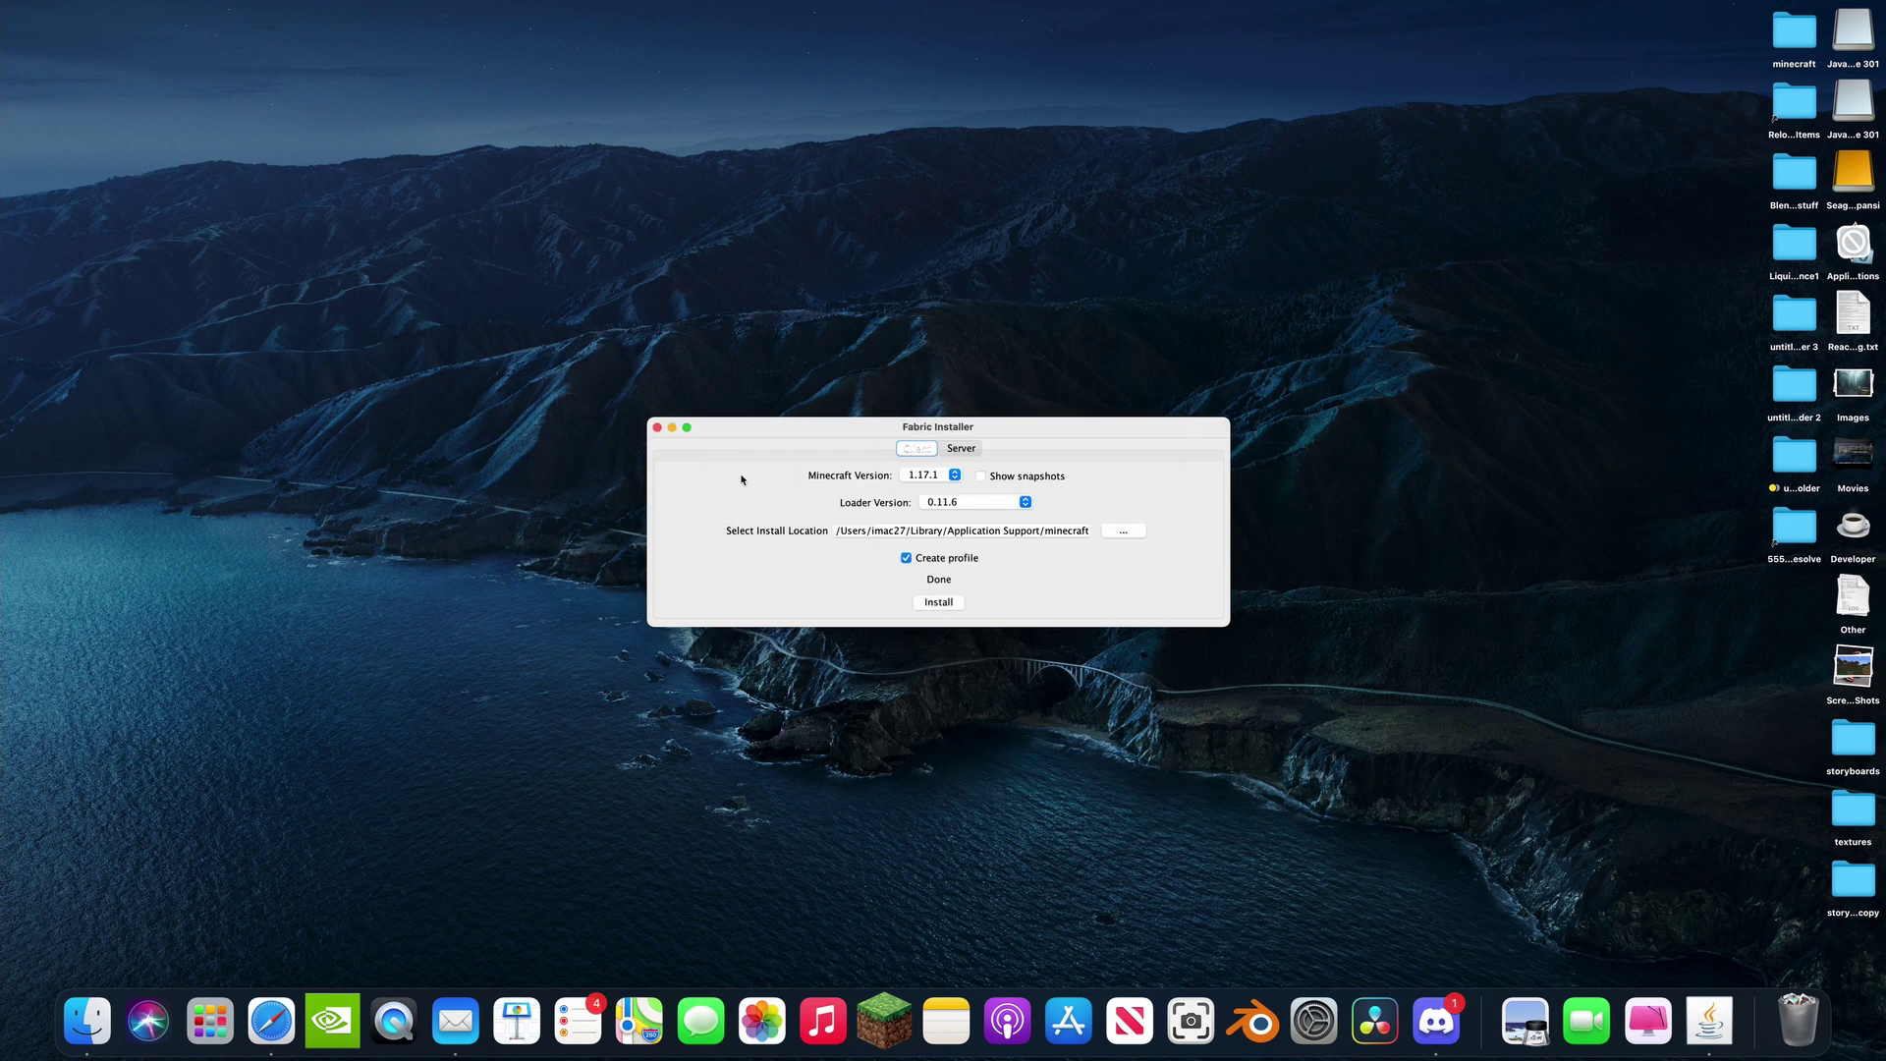
click(658, 428)
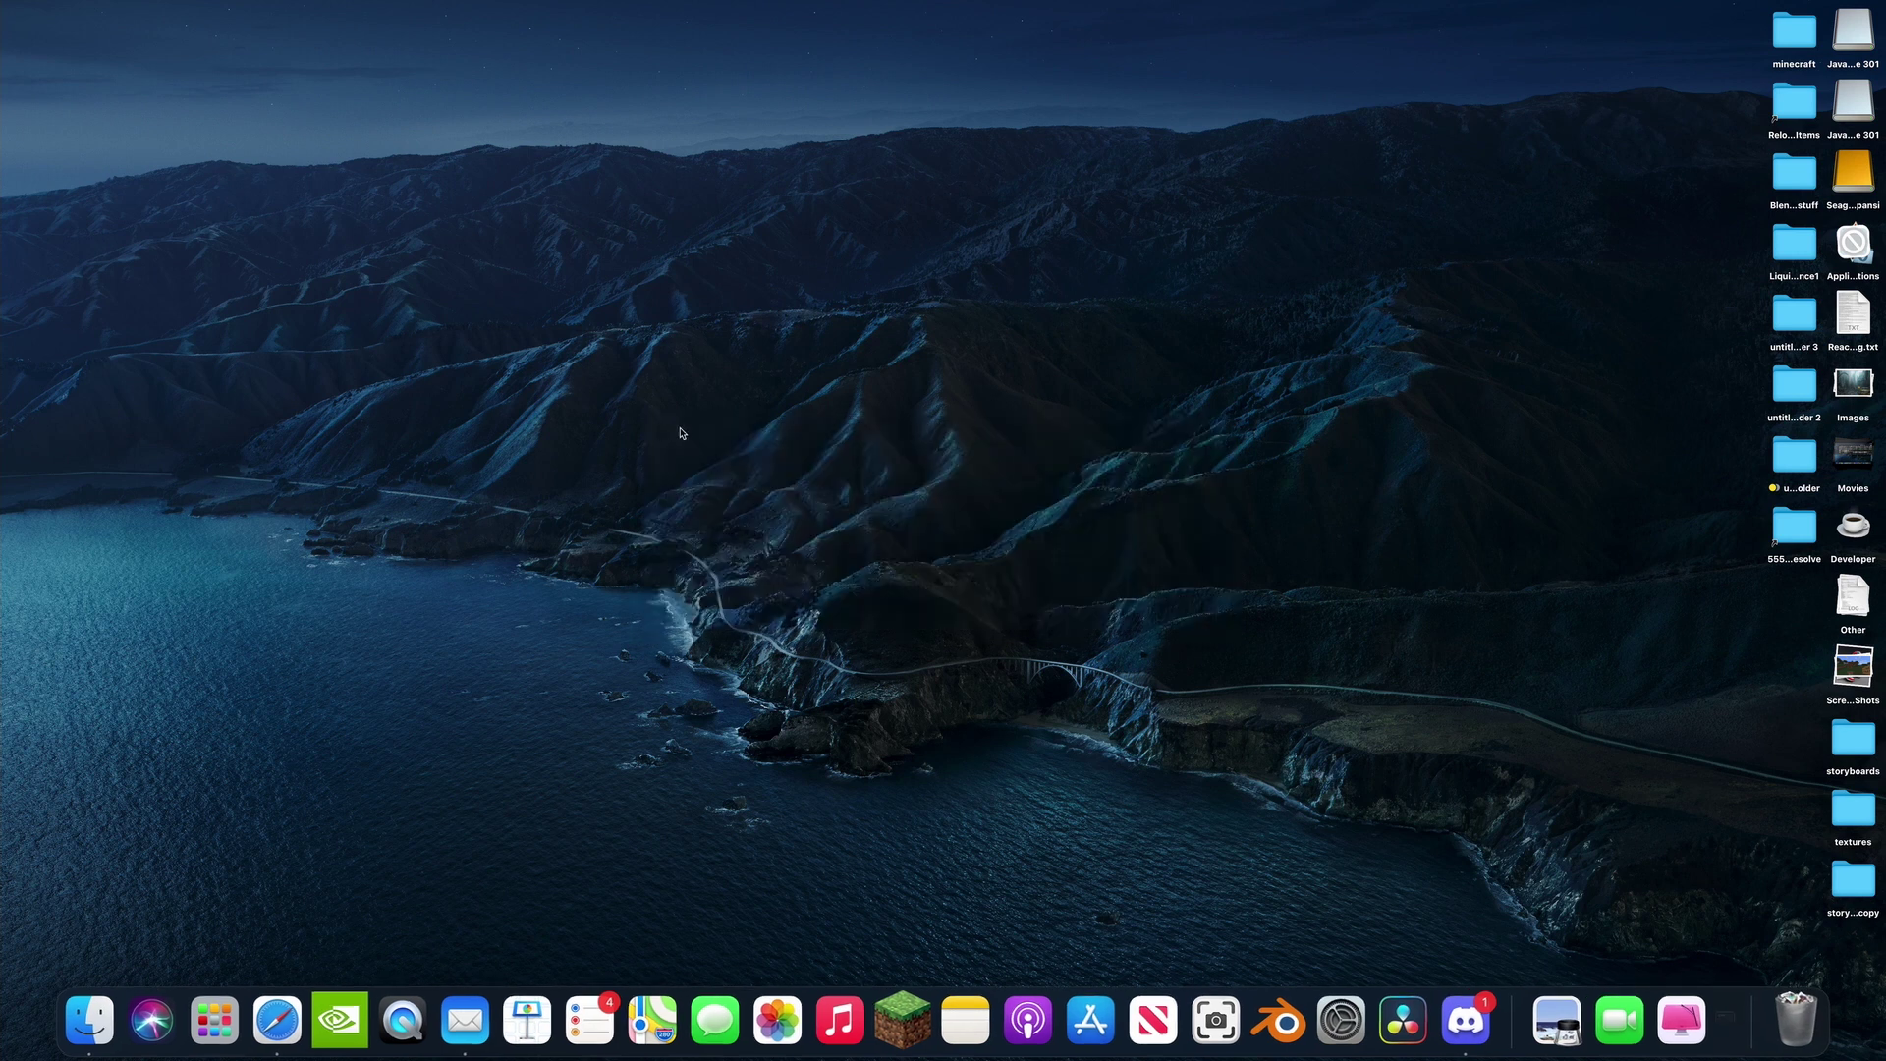
click(914, 1021)
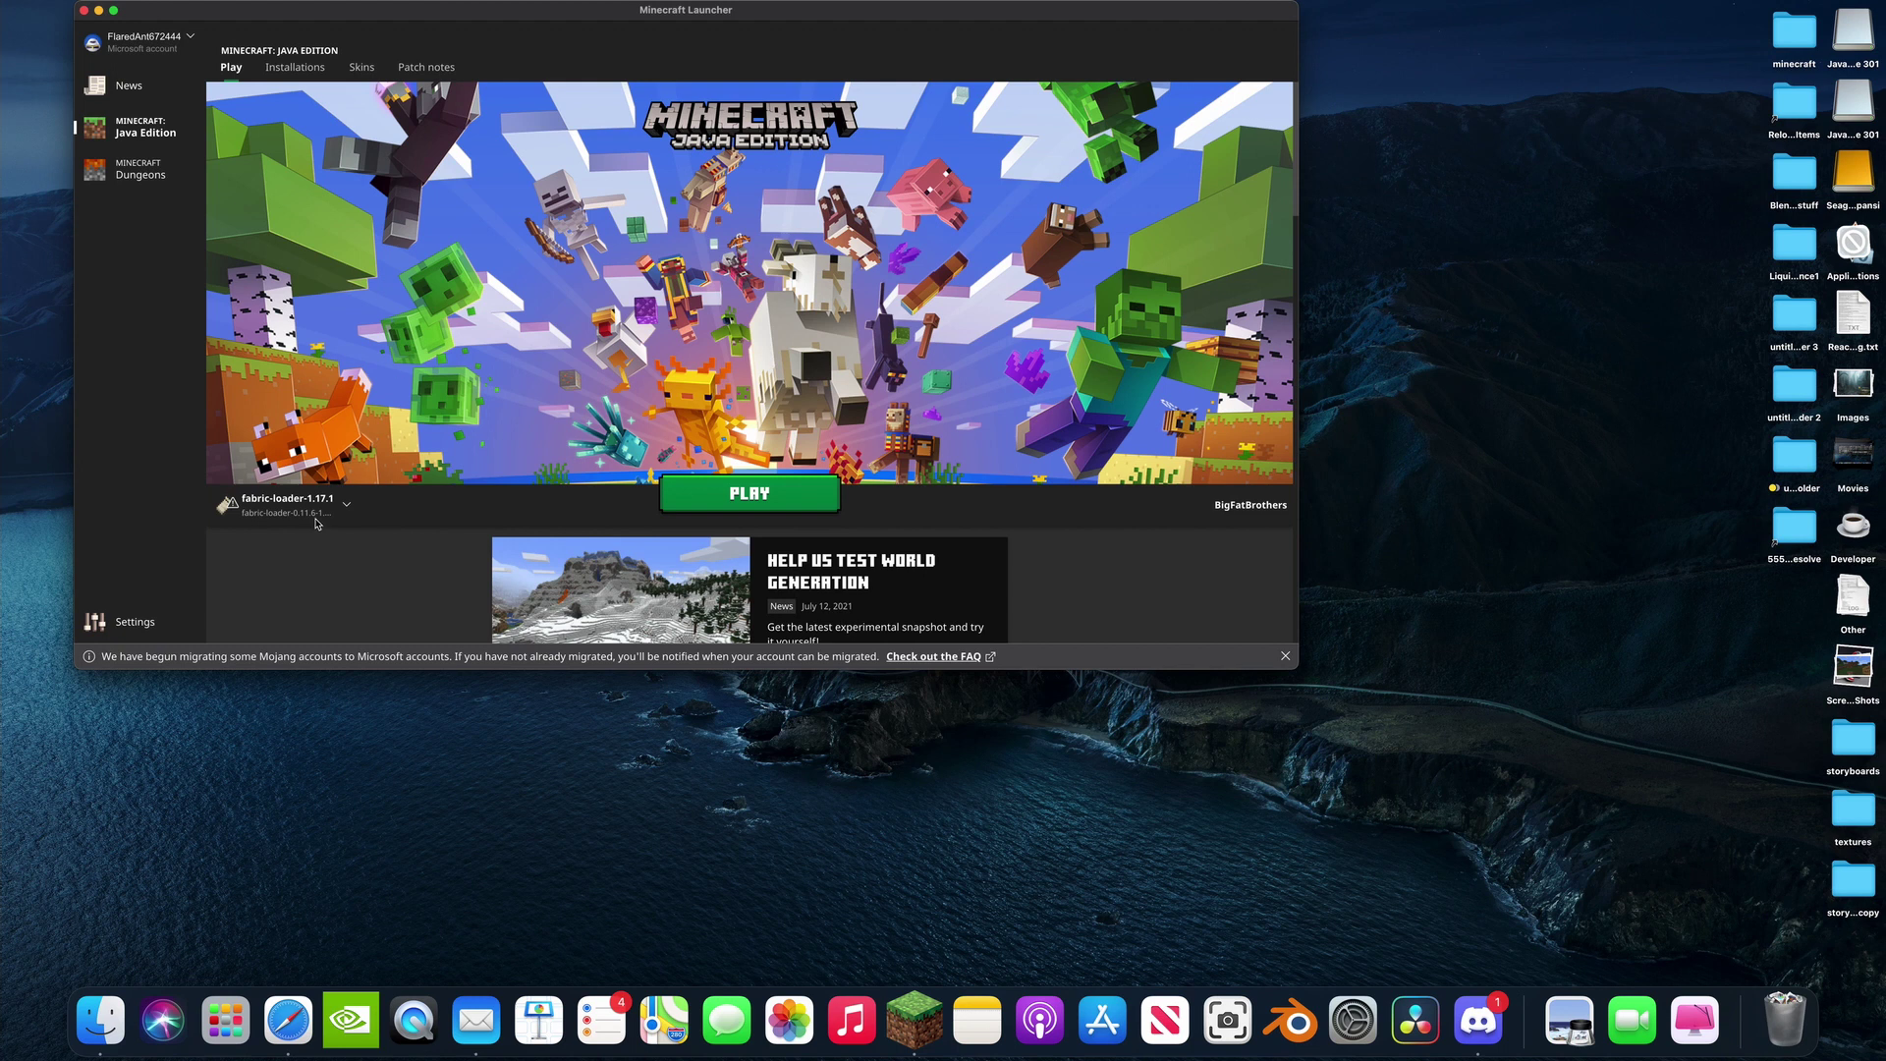
click(286, 505)
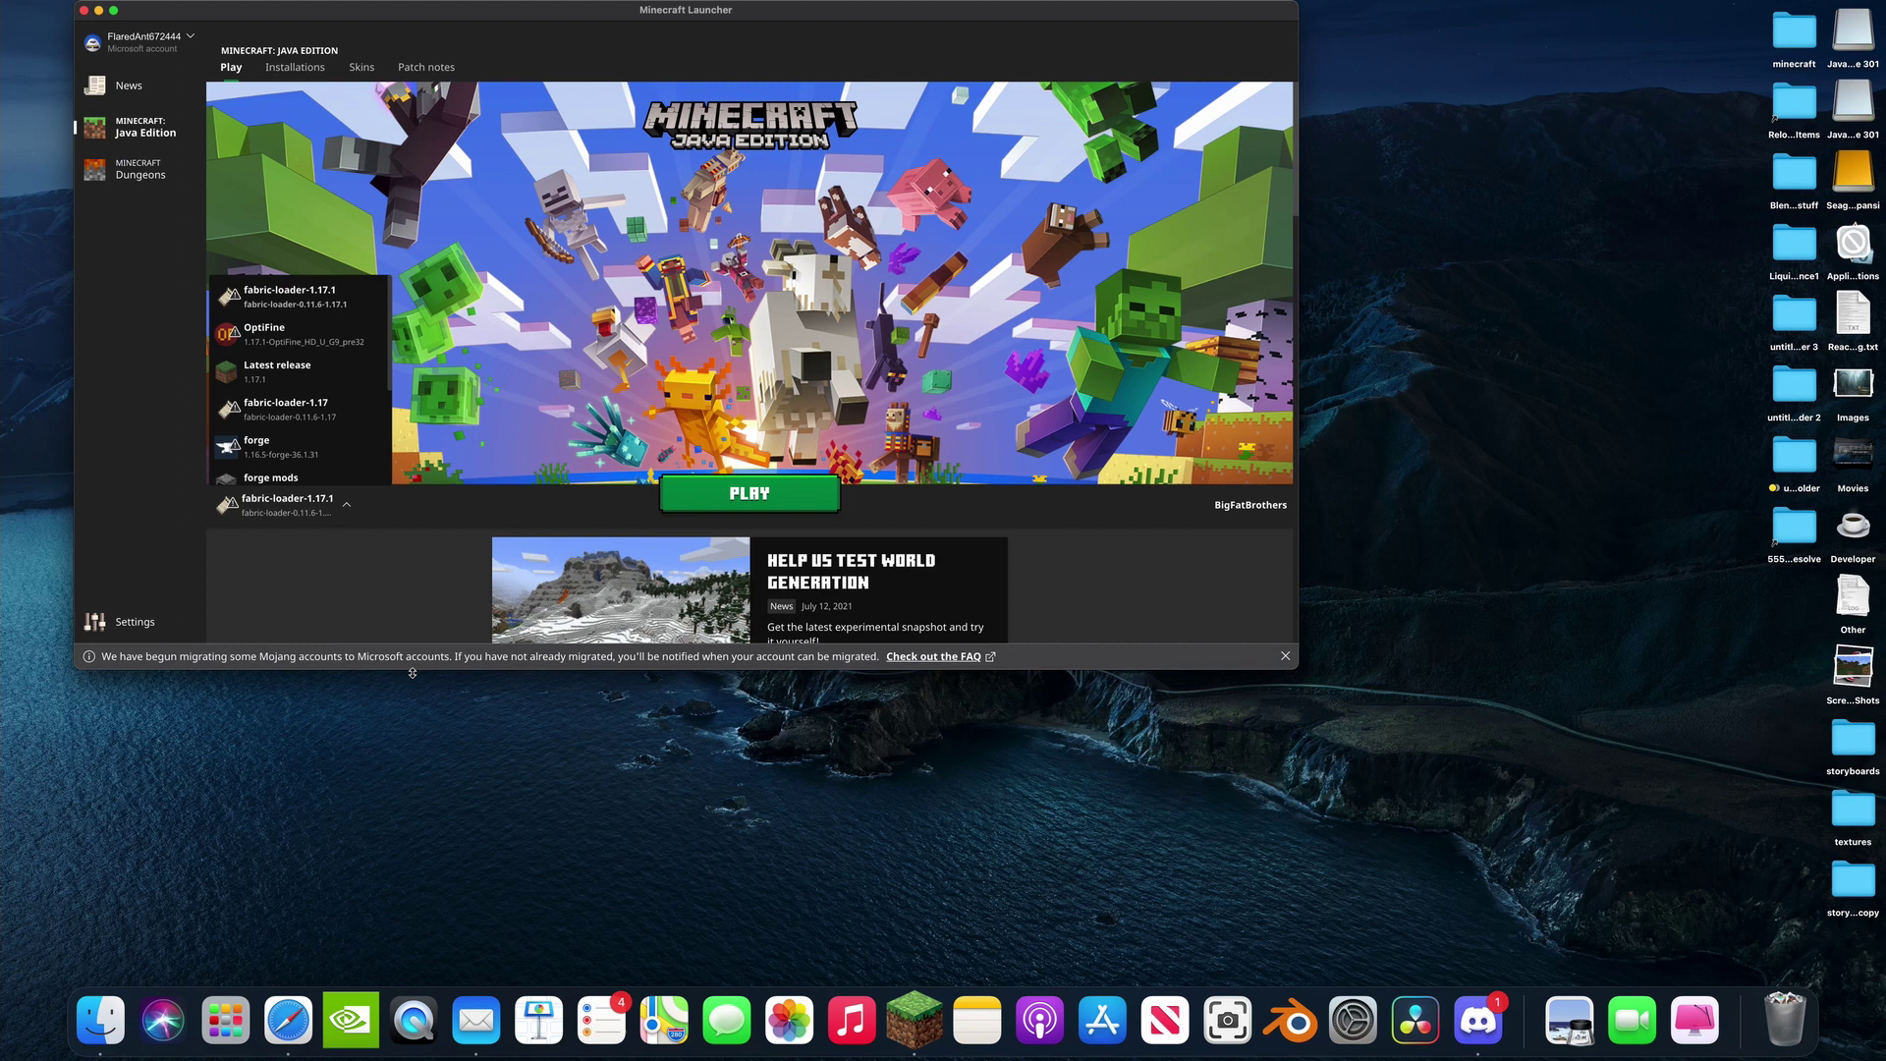
key(super+equal)
key(super+minus)
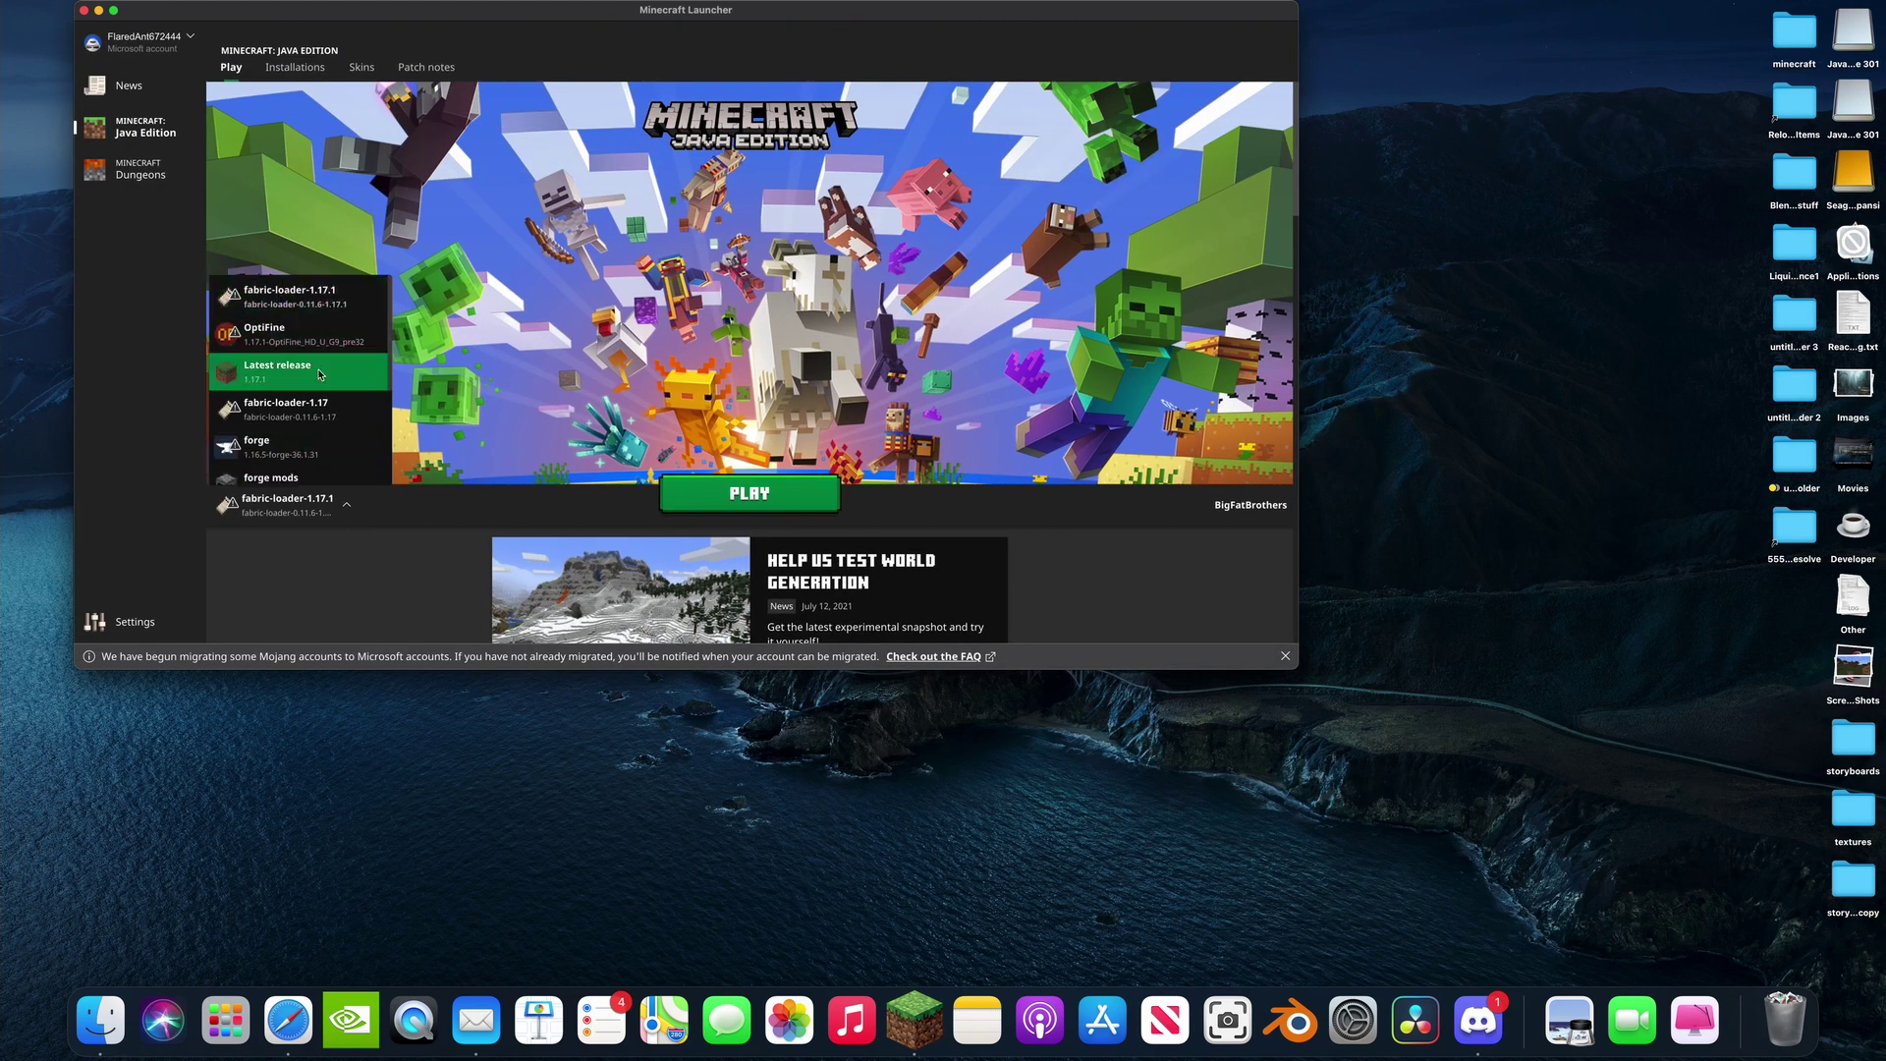
click(284, 296)
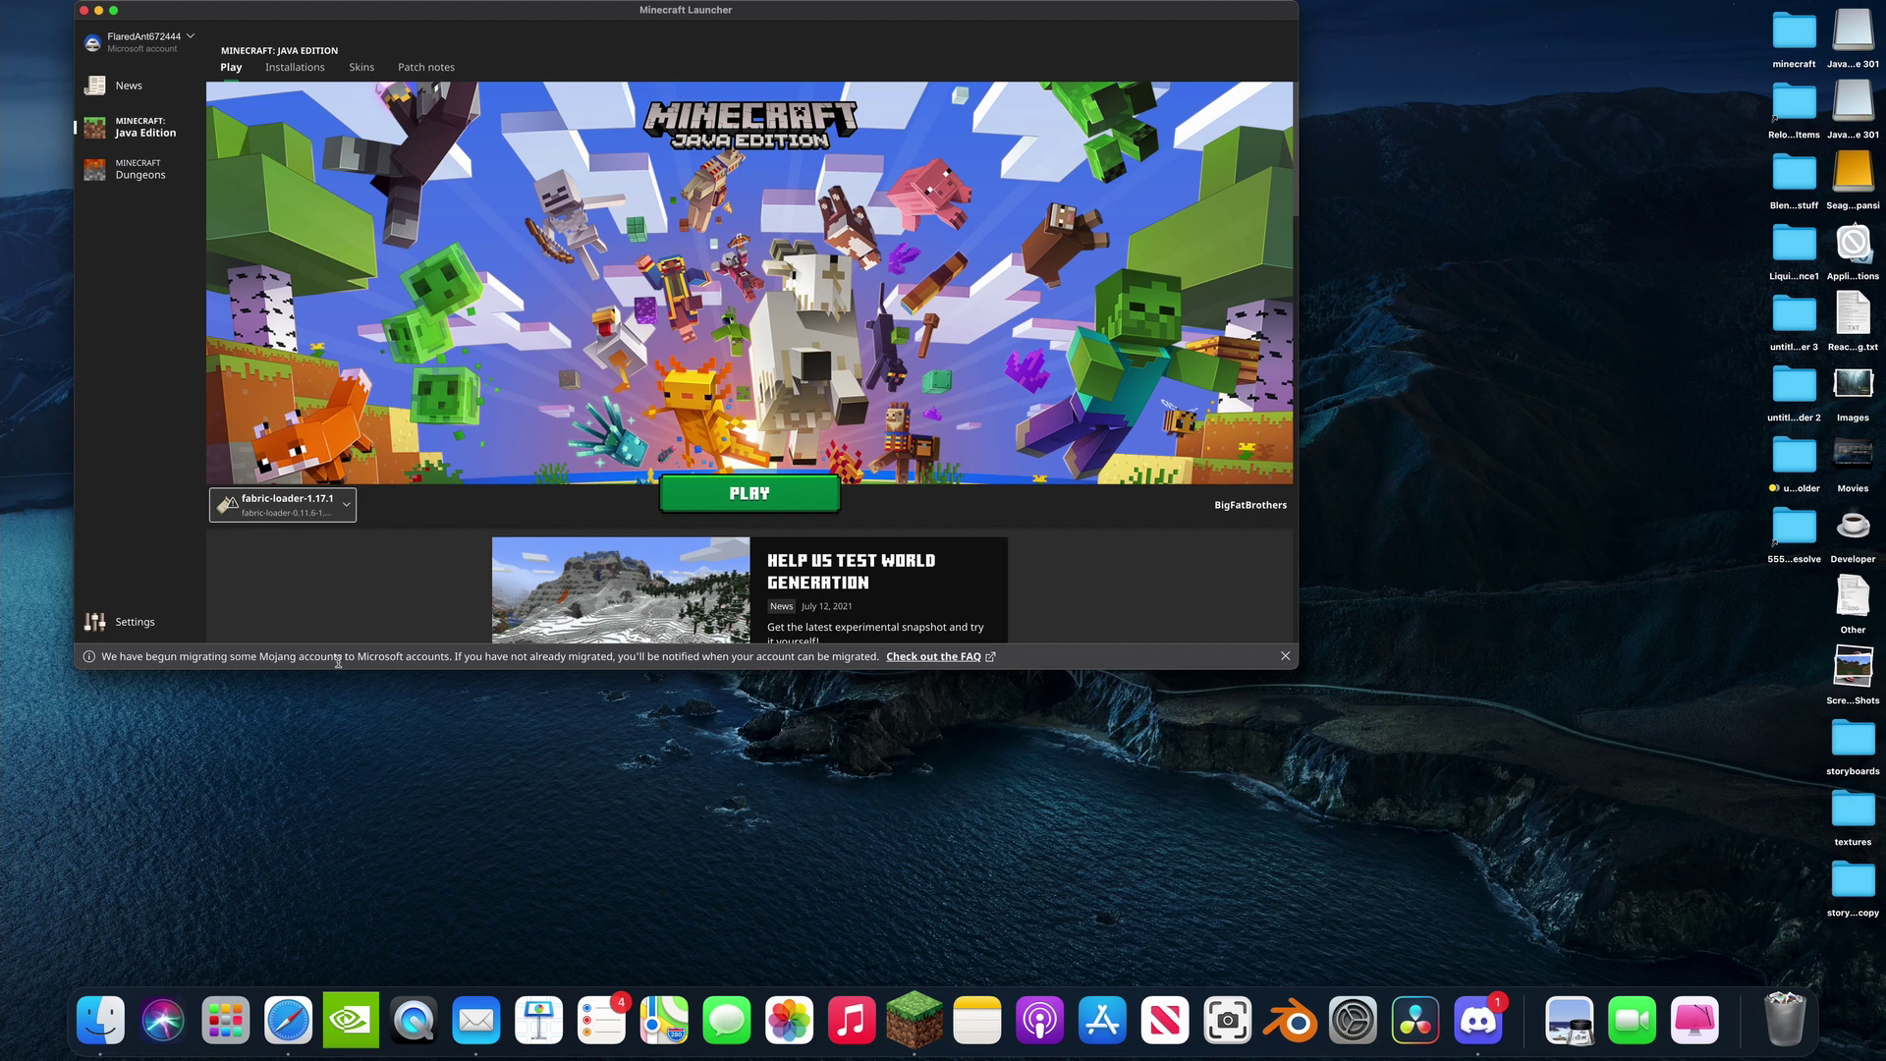
click(288, 1019)
key(ctrl+Left)
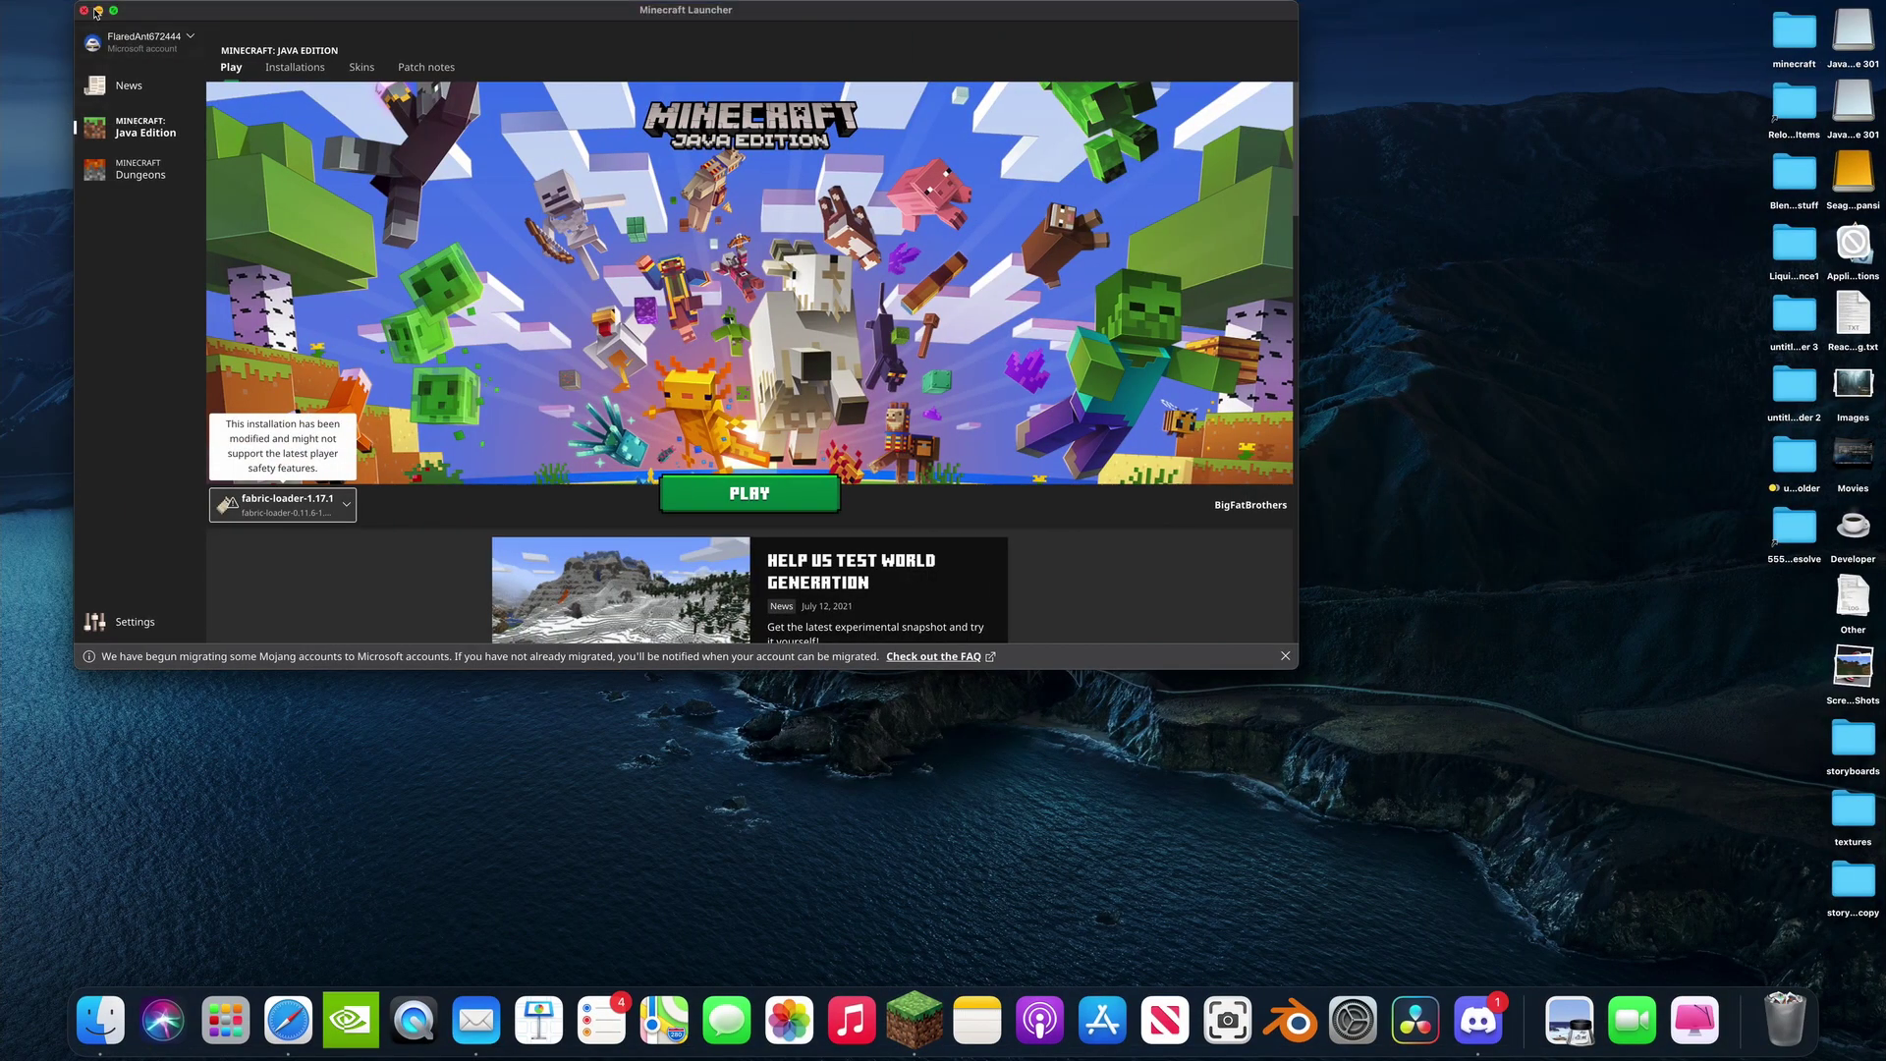
click(98, 39)
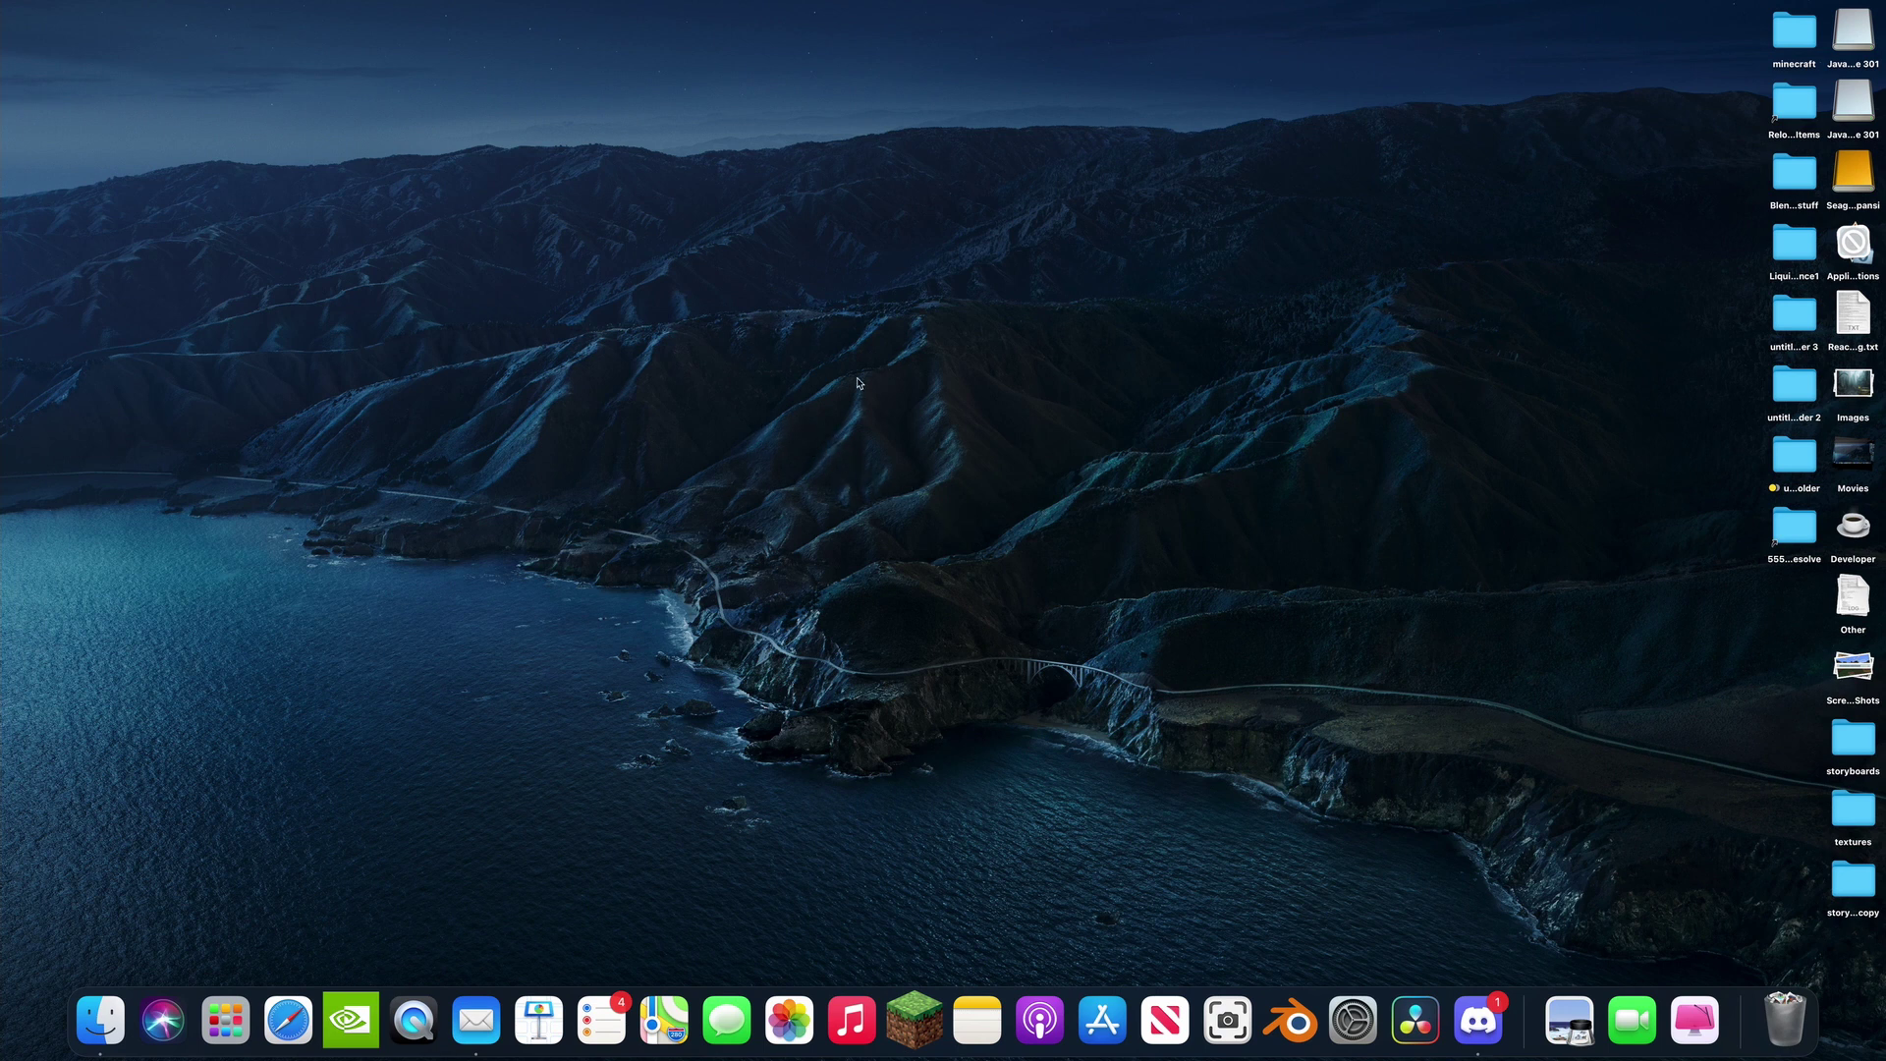
drag(619, 238, 1025, 434)
Step: Open the home folder in a Finder window via Go > Home
mouse_move(436, 5)
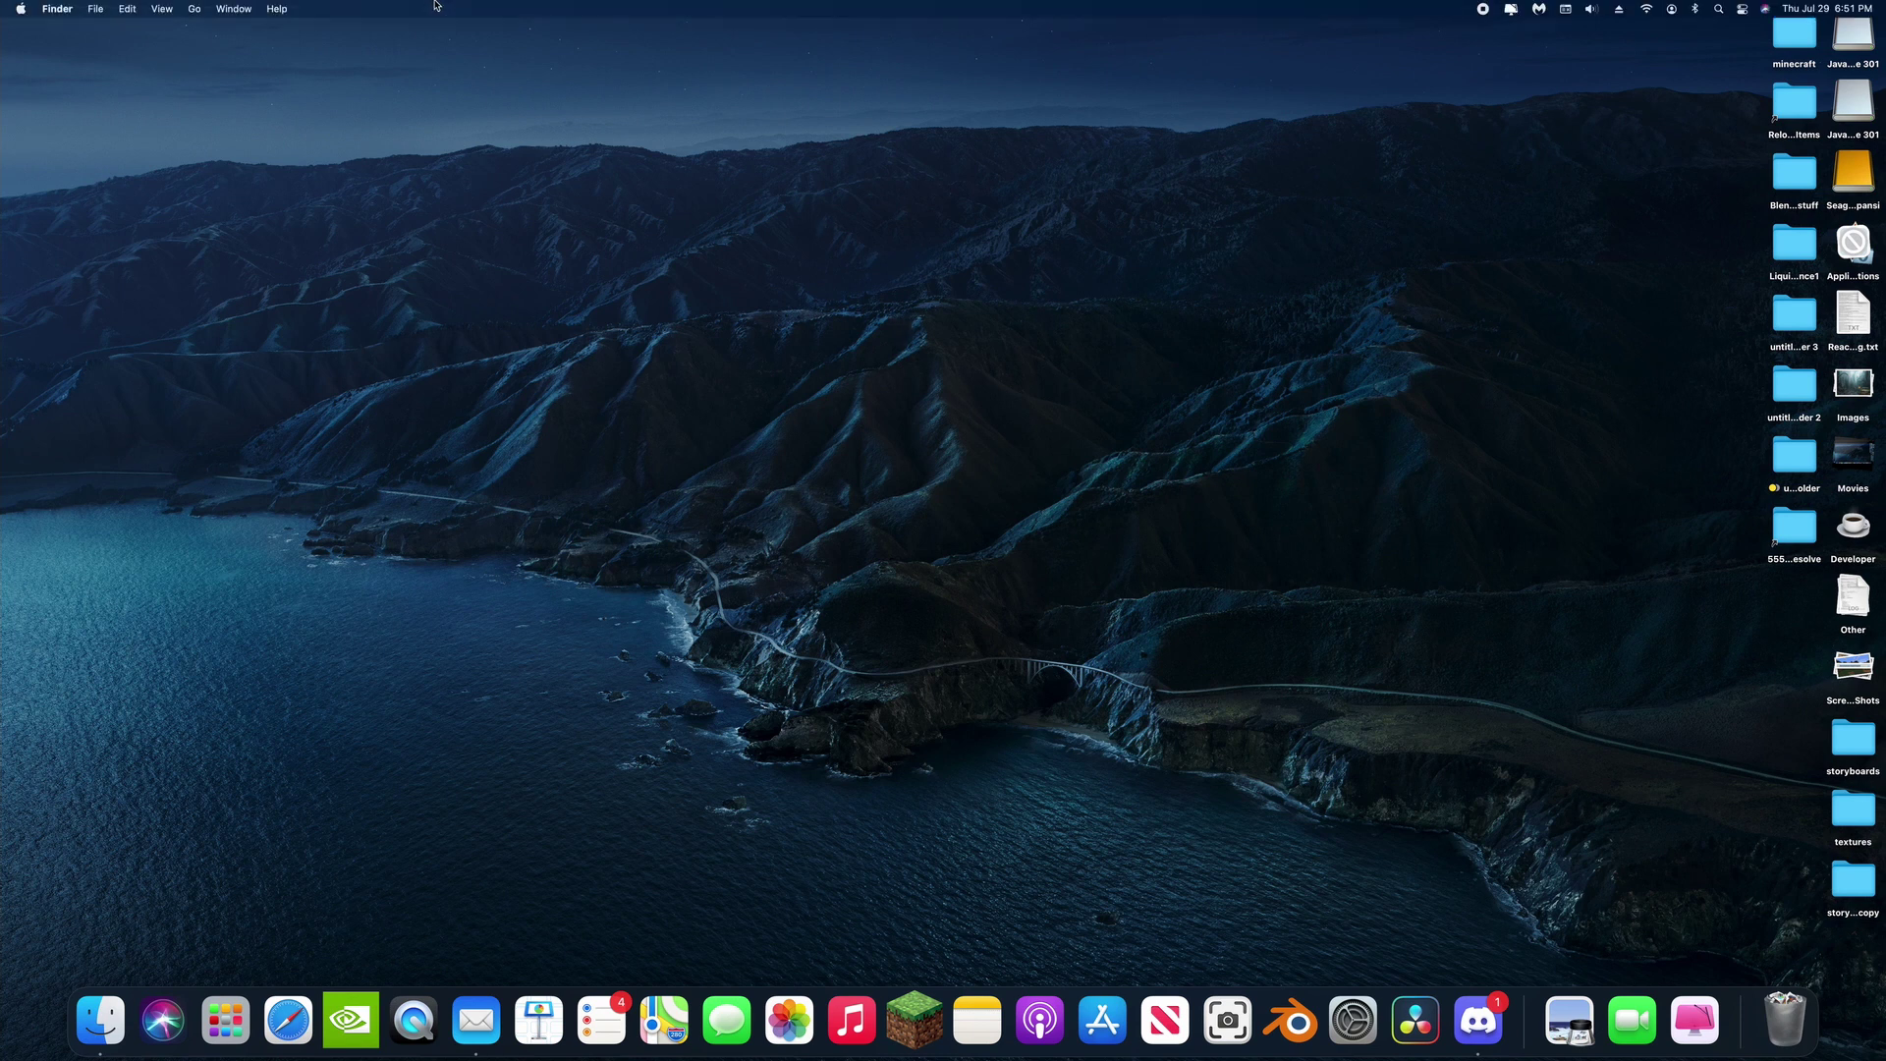
click(193, 10)
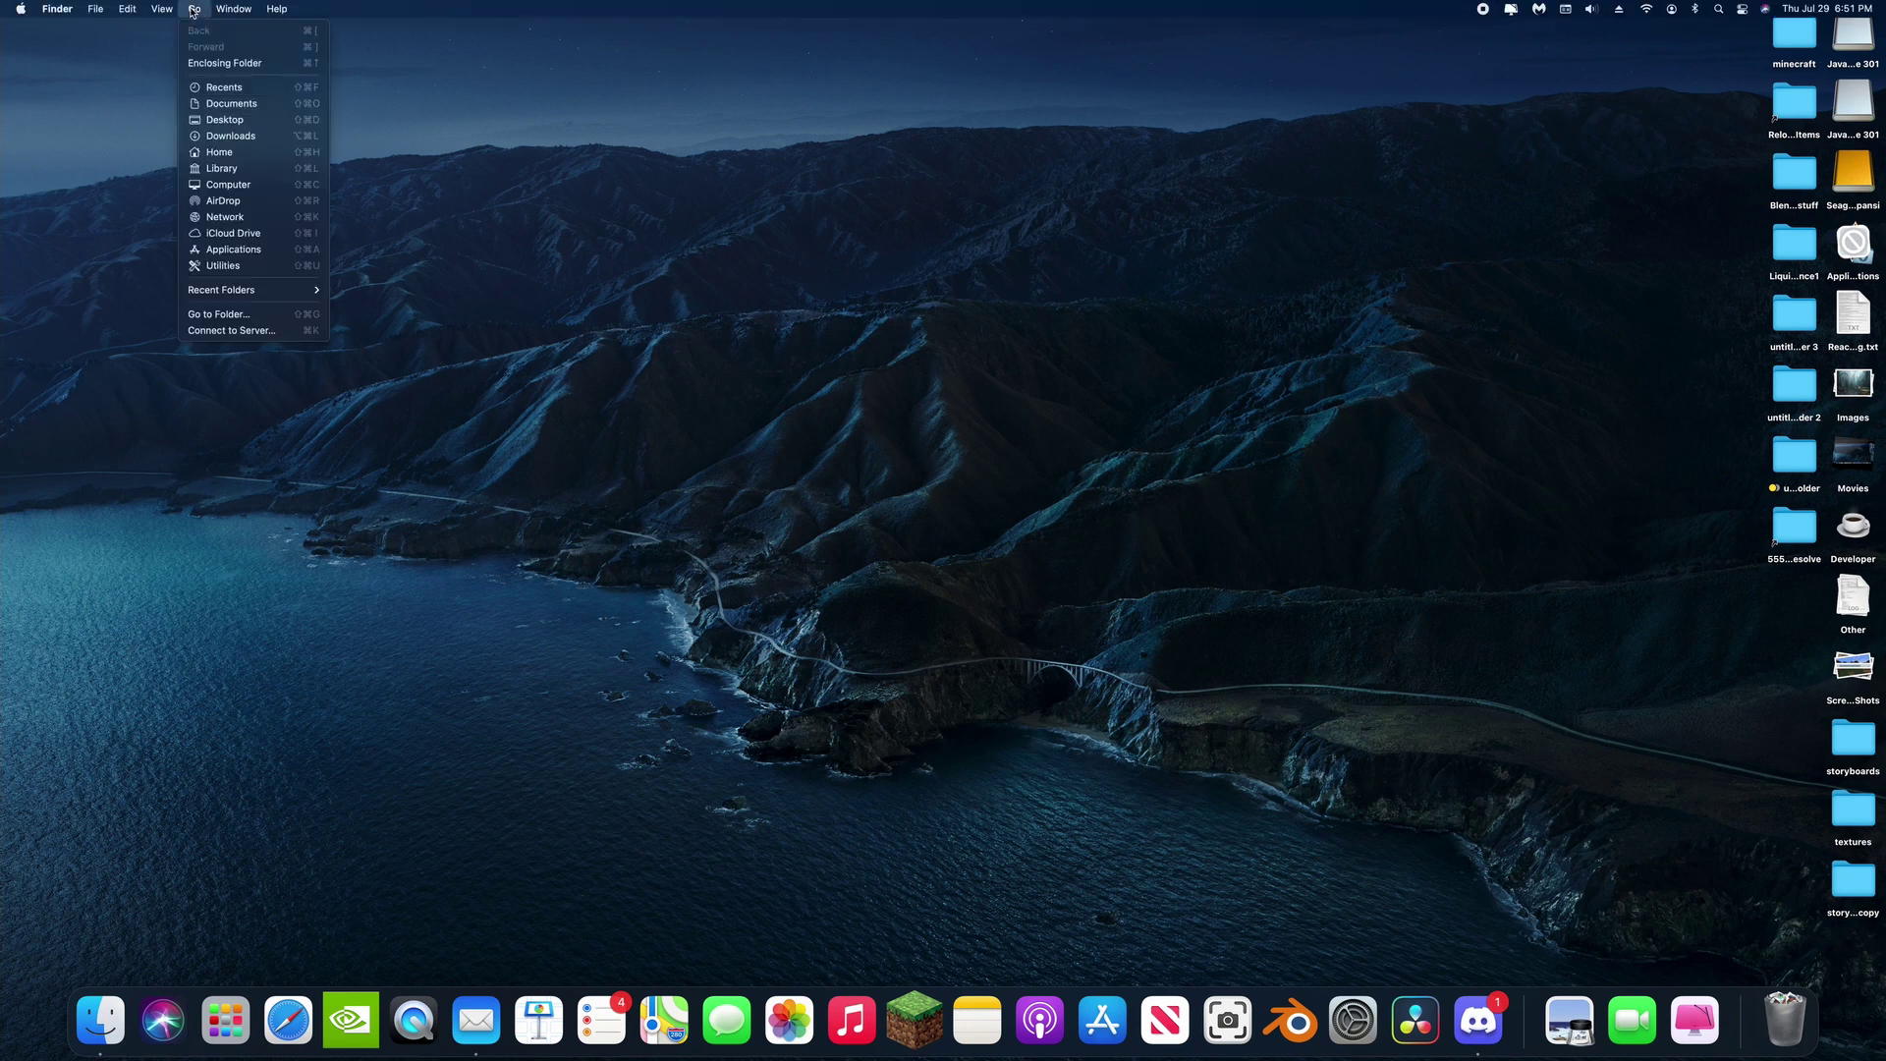
click(236, 153)
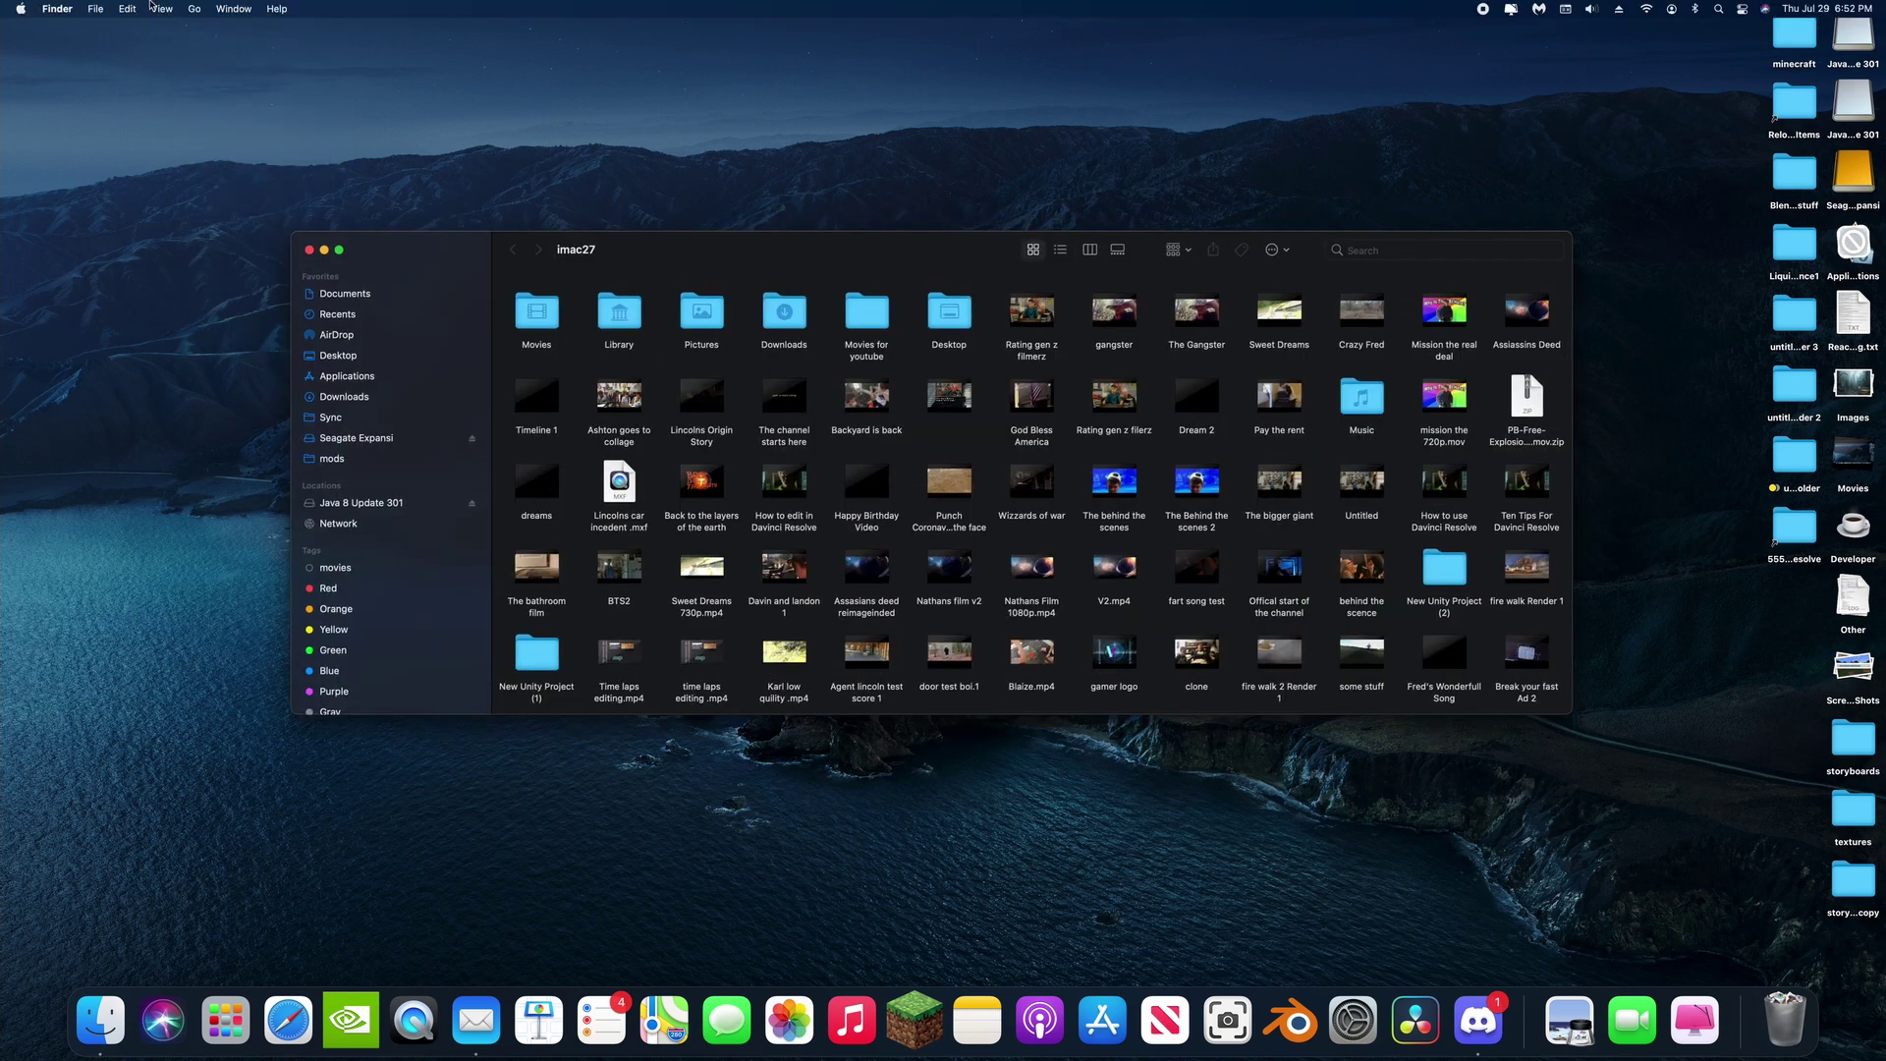
Step: Turn on Show Library Folder in View Options so Library appears in the home folder
click(162, 9)
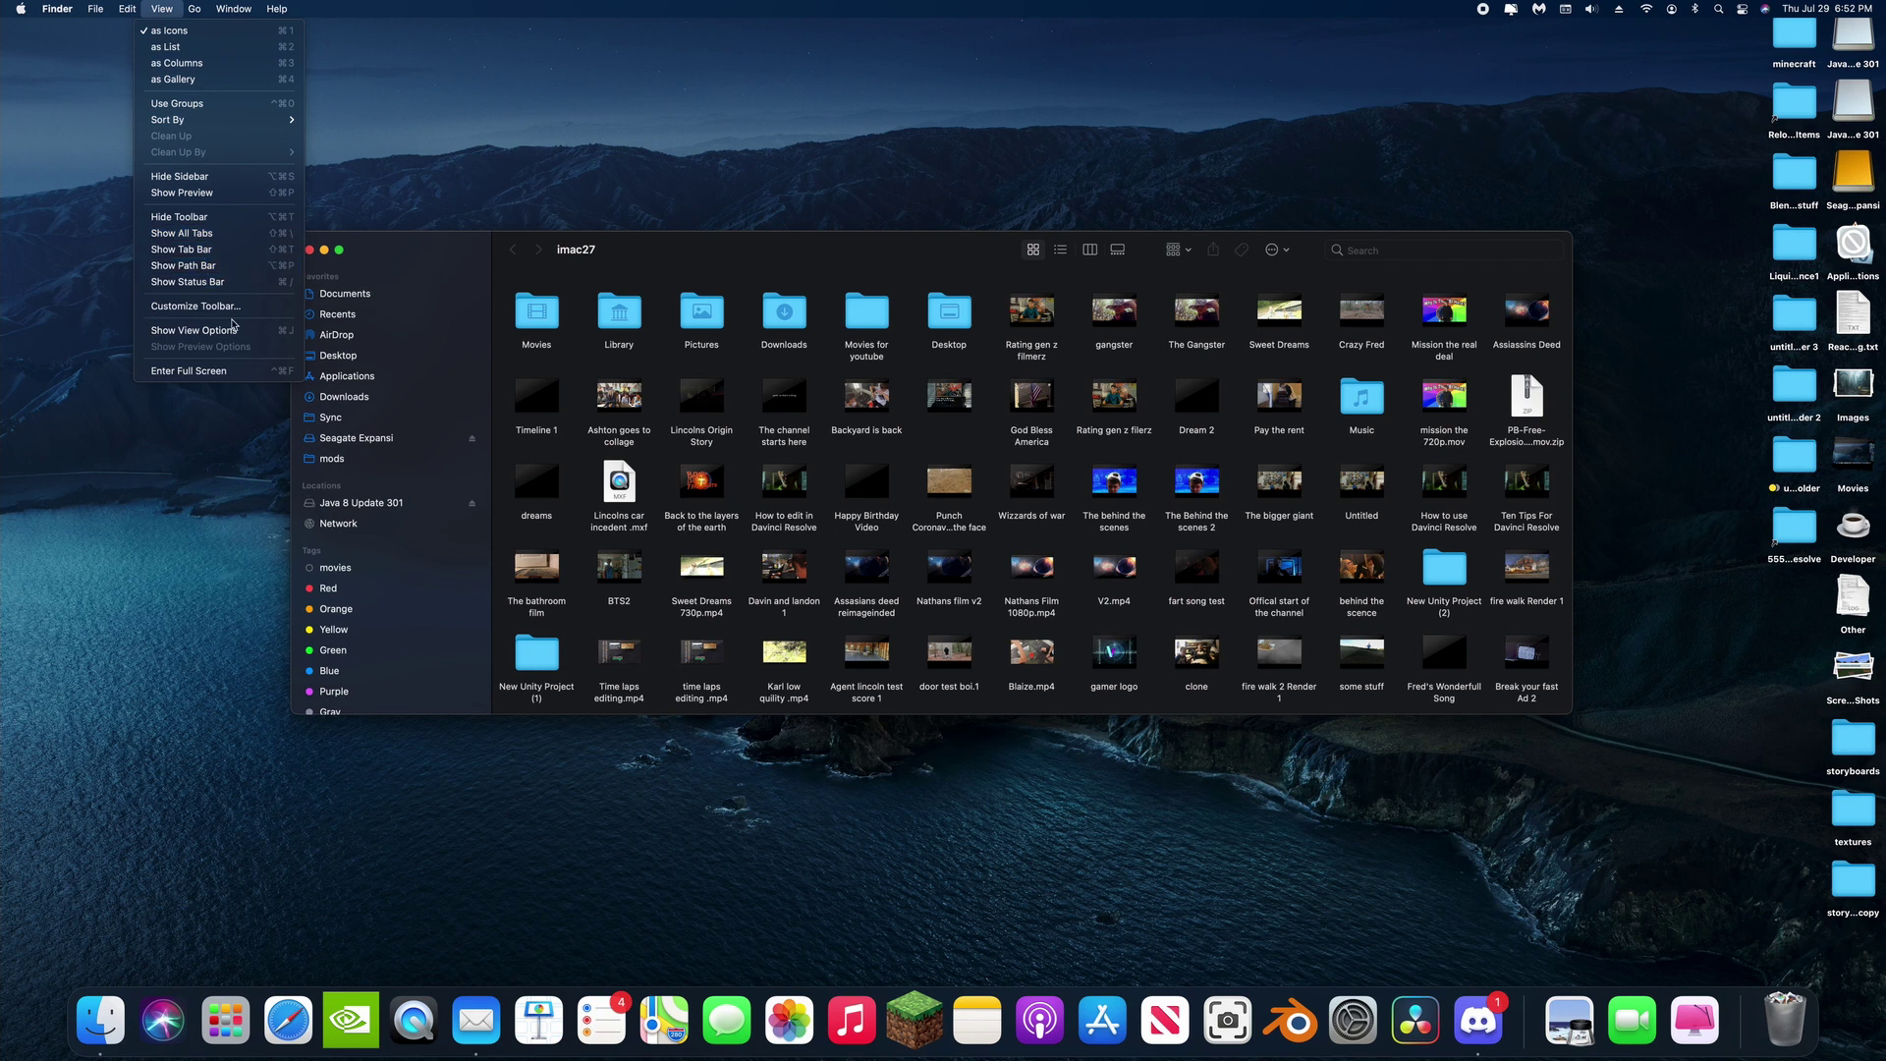
click(232, 336)
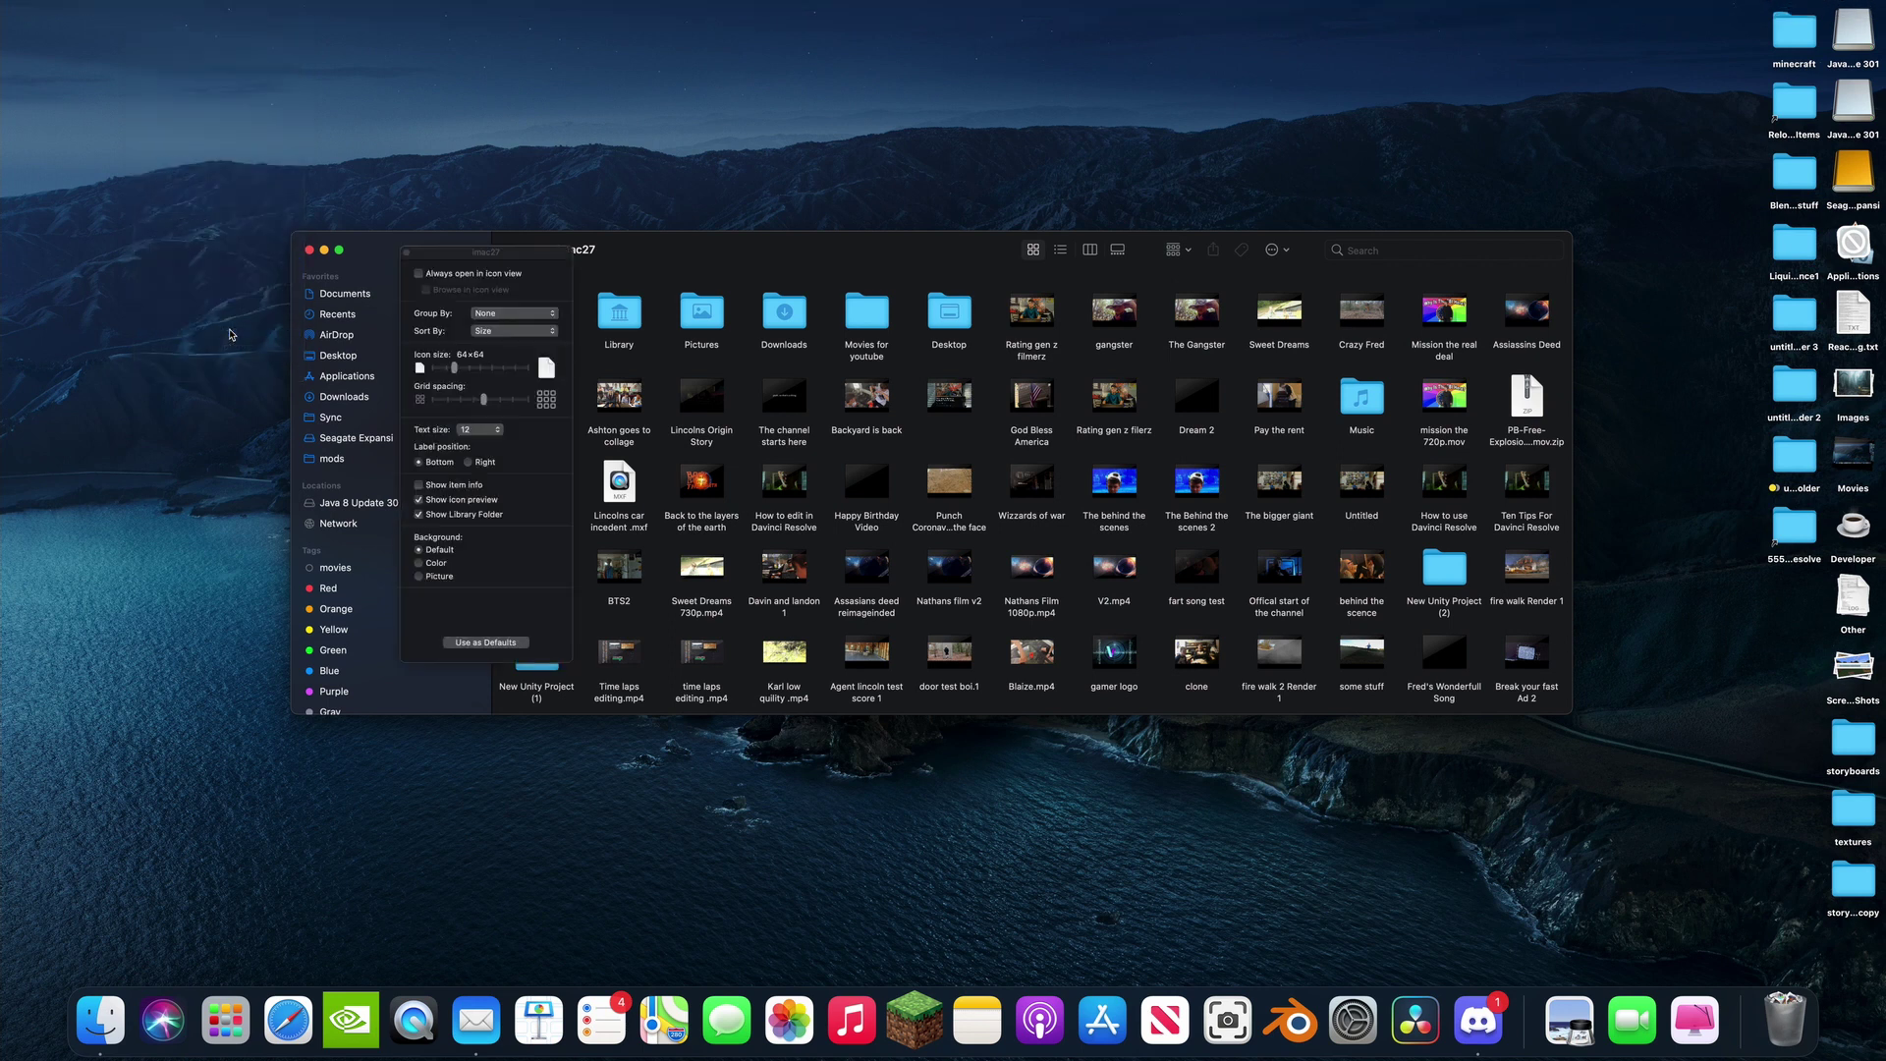
drag(500, 256, 538, 263)
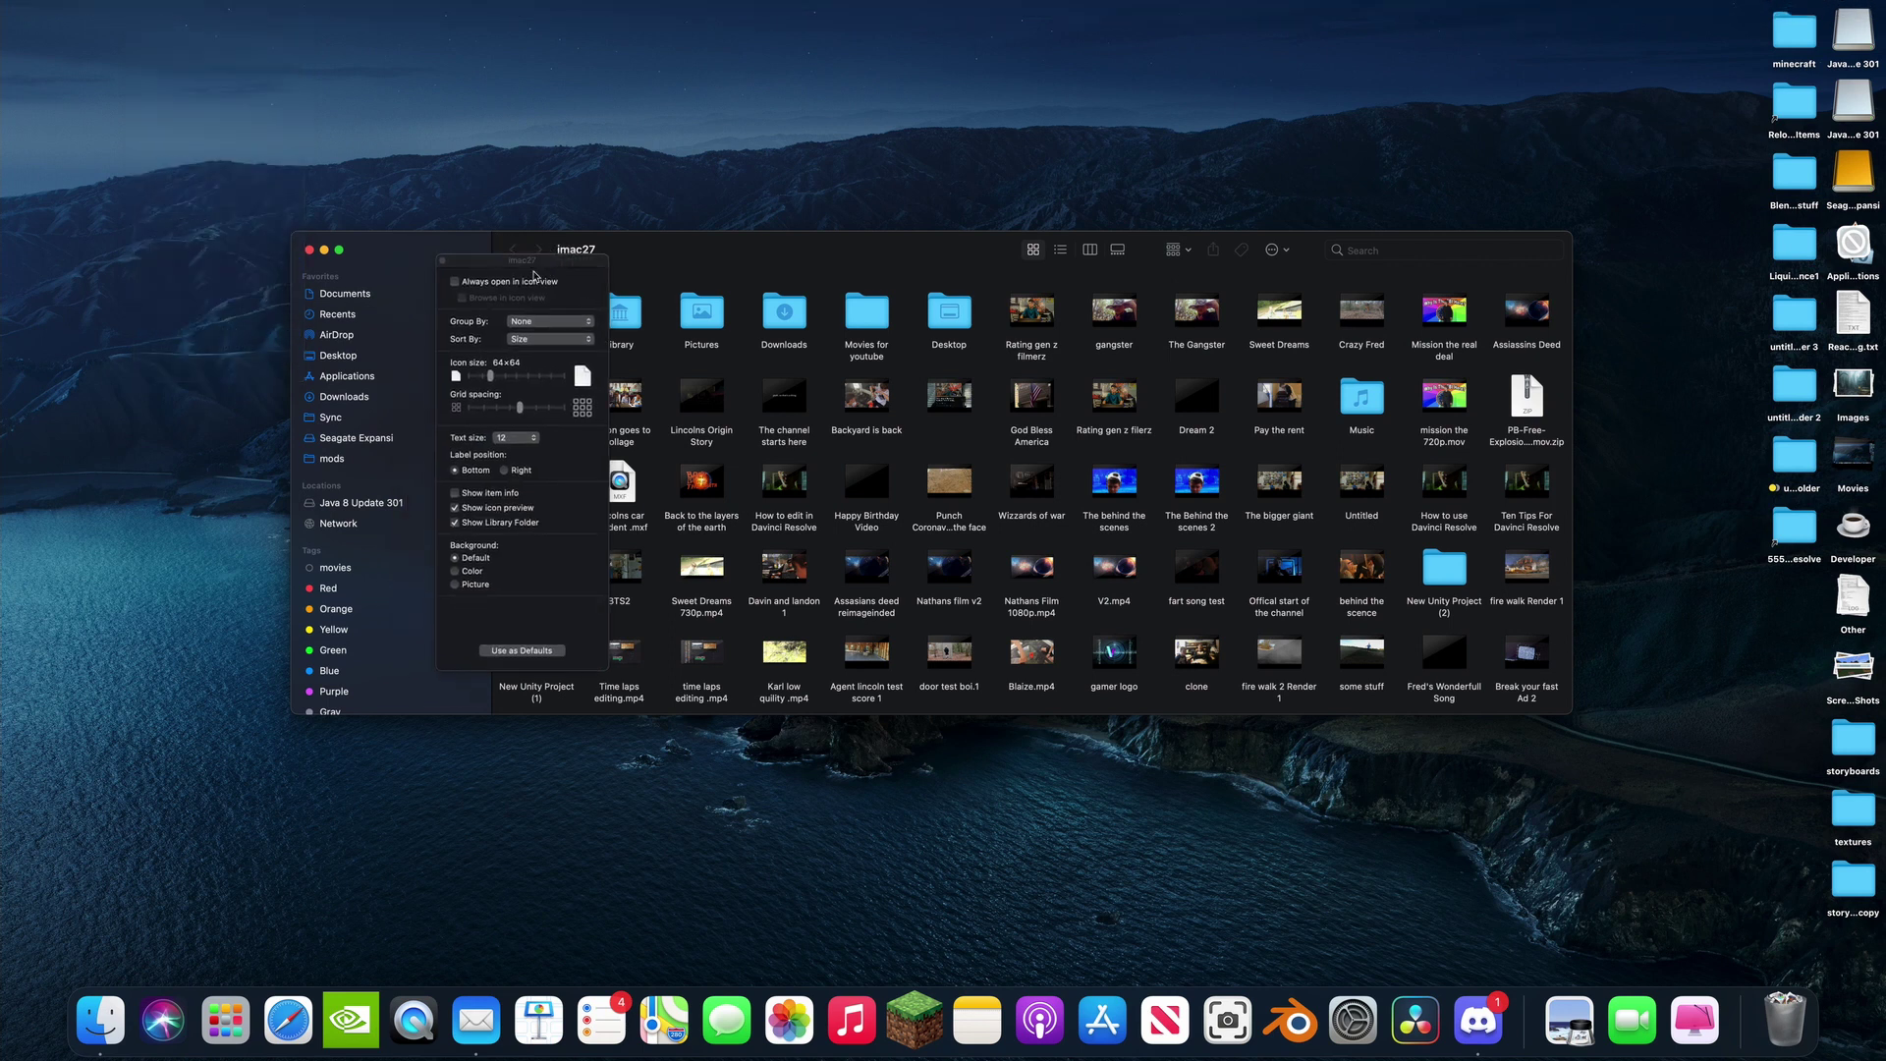
click(454, 523)
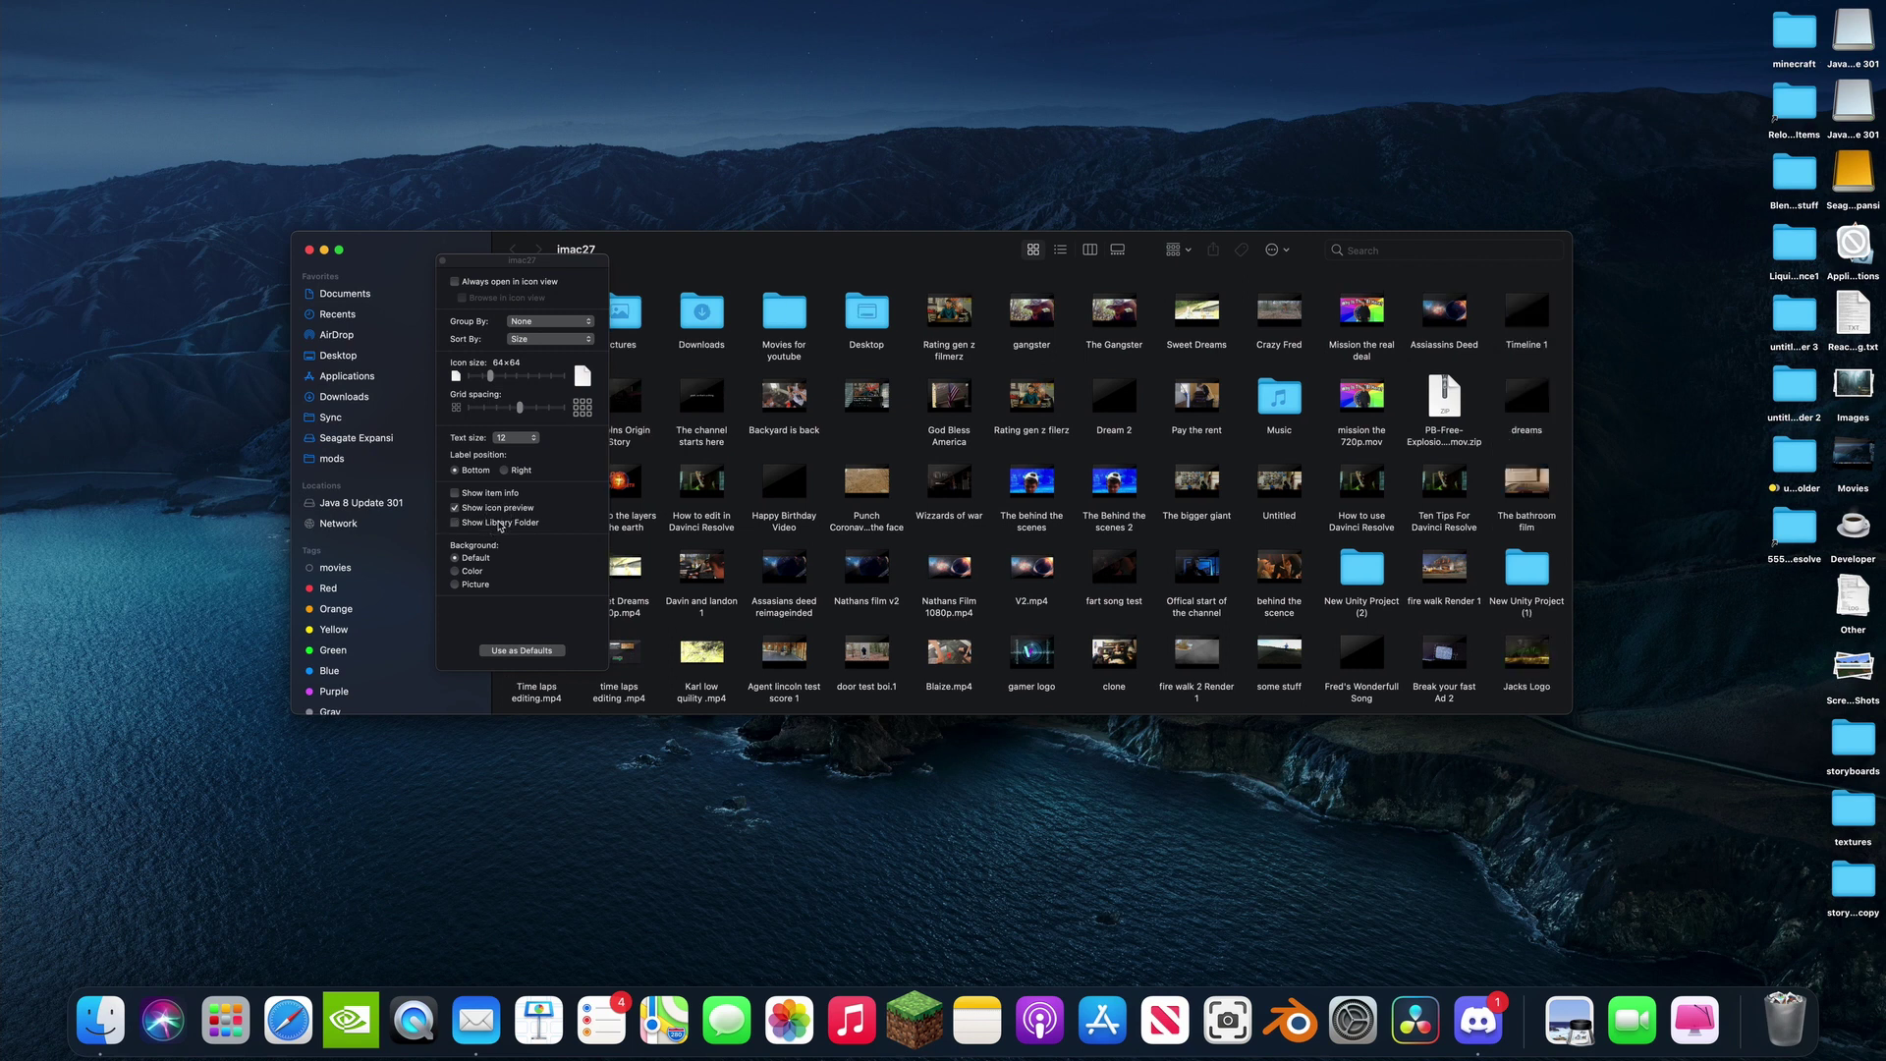
click(473, 527)
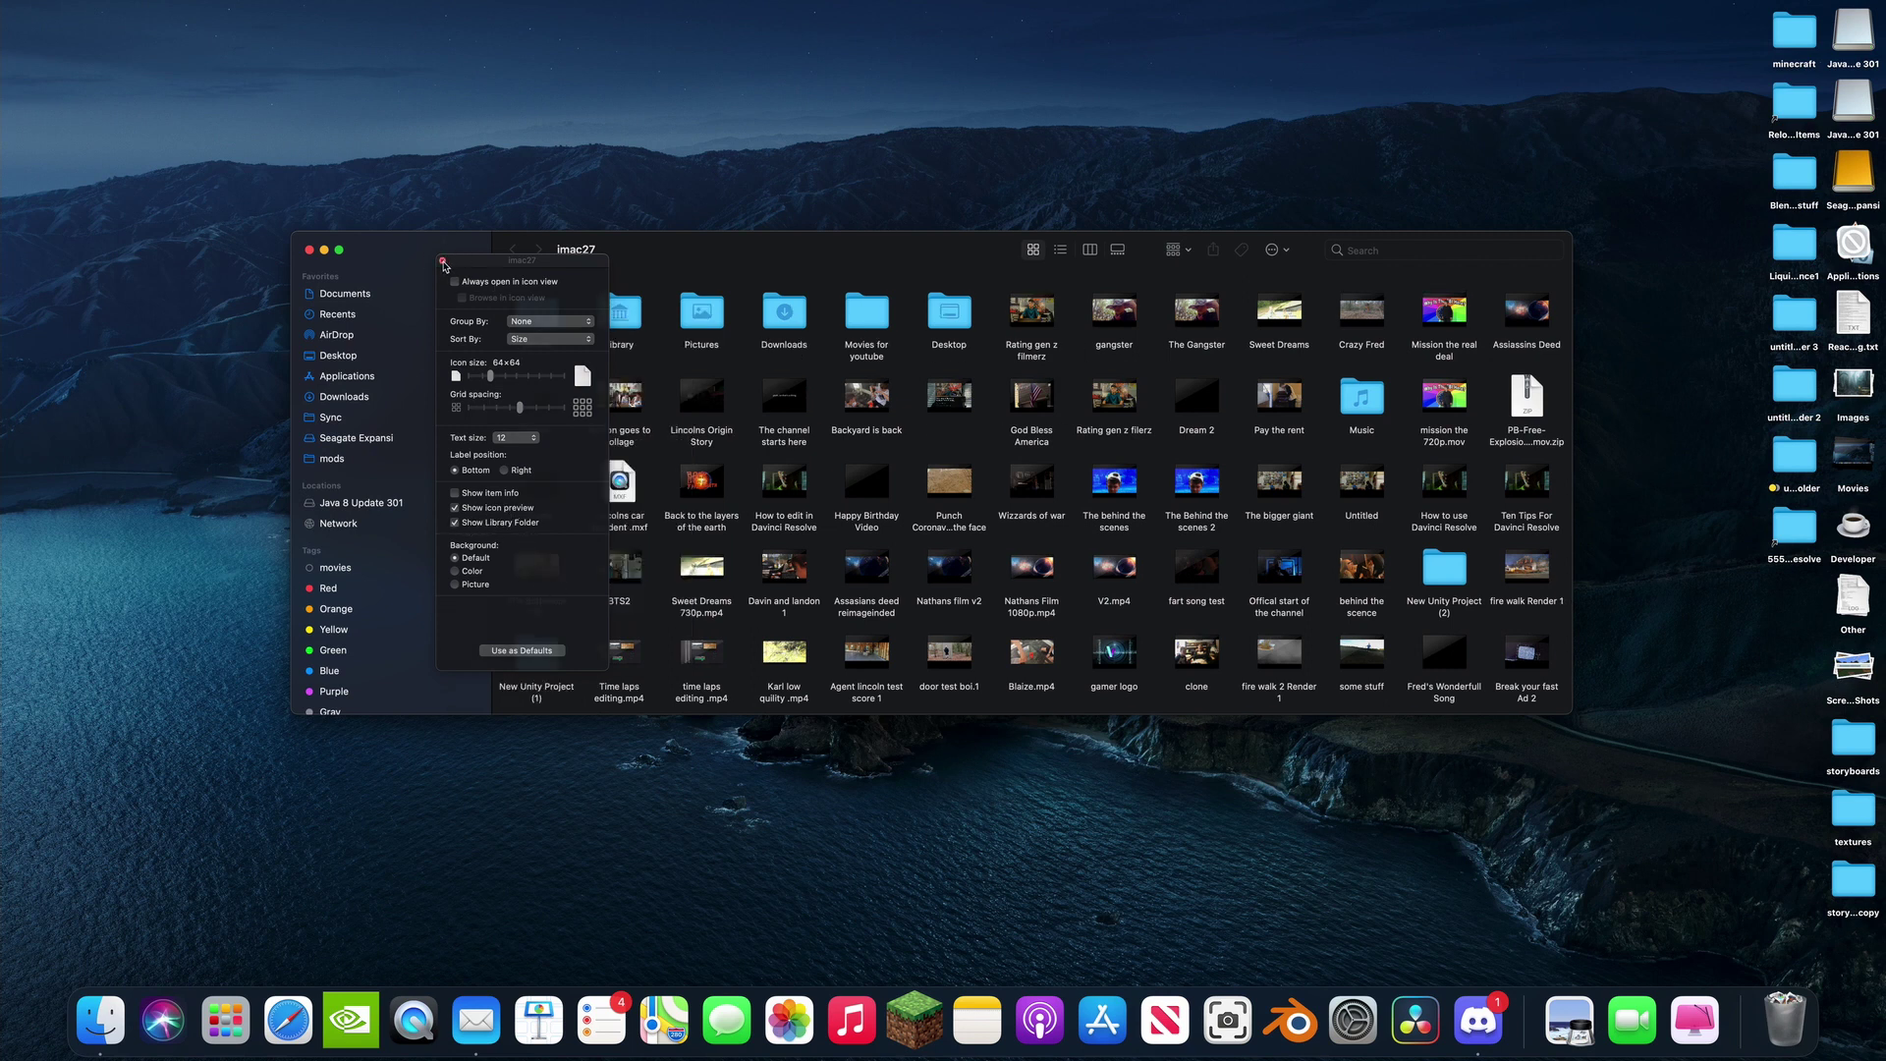
click(444, 264)
drag(595, 248, 578, 260)
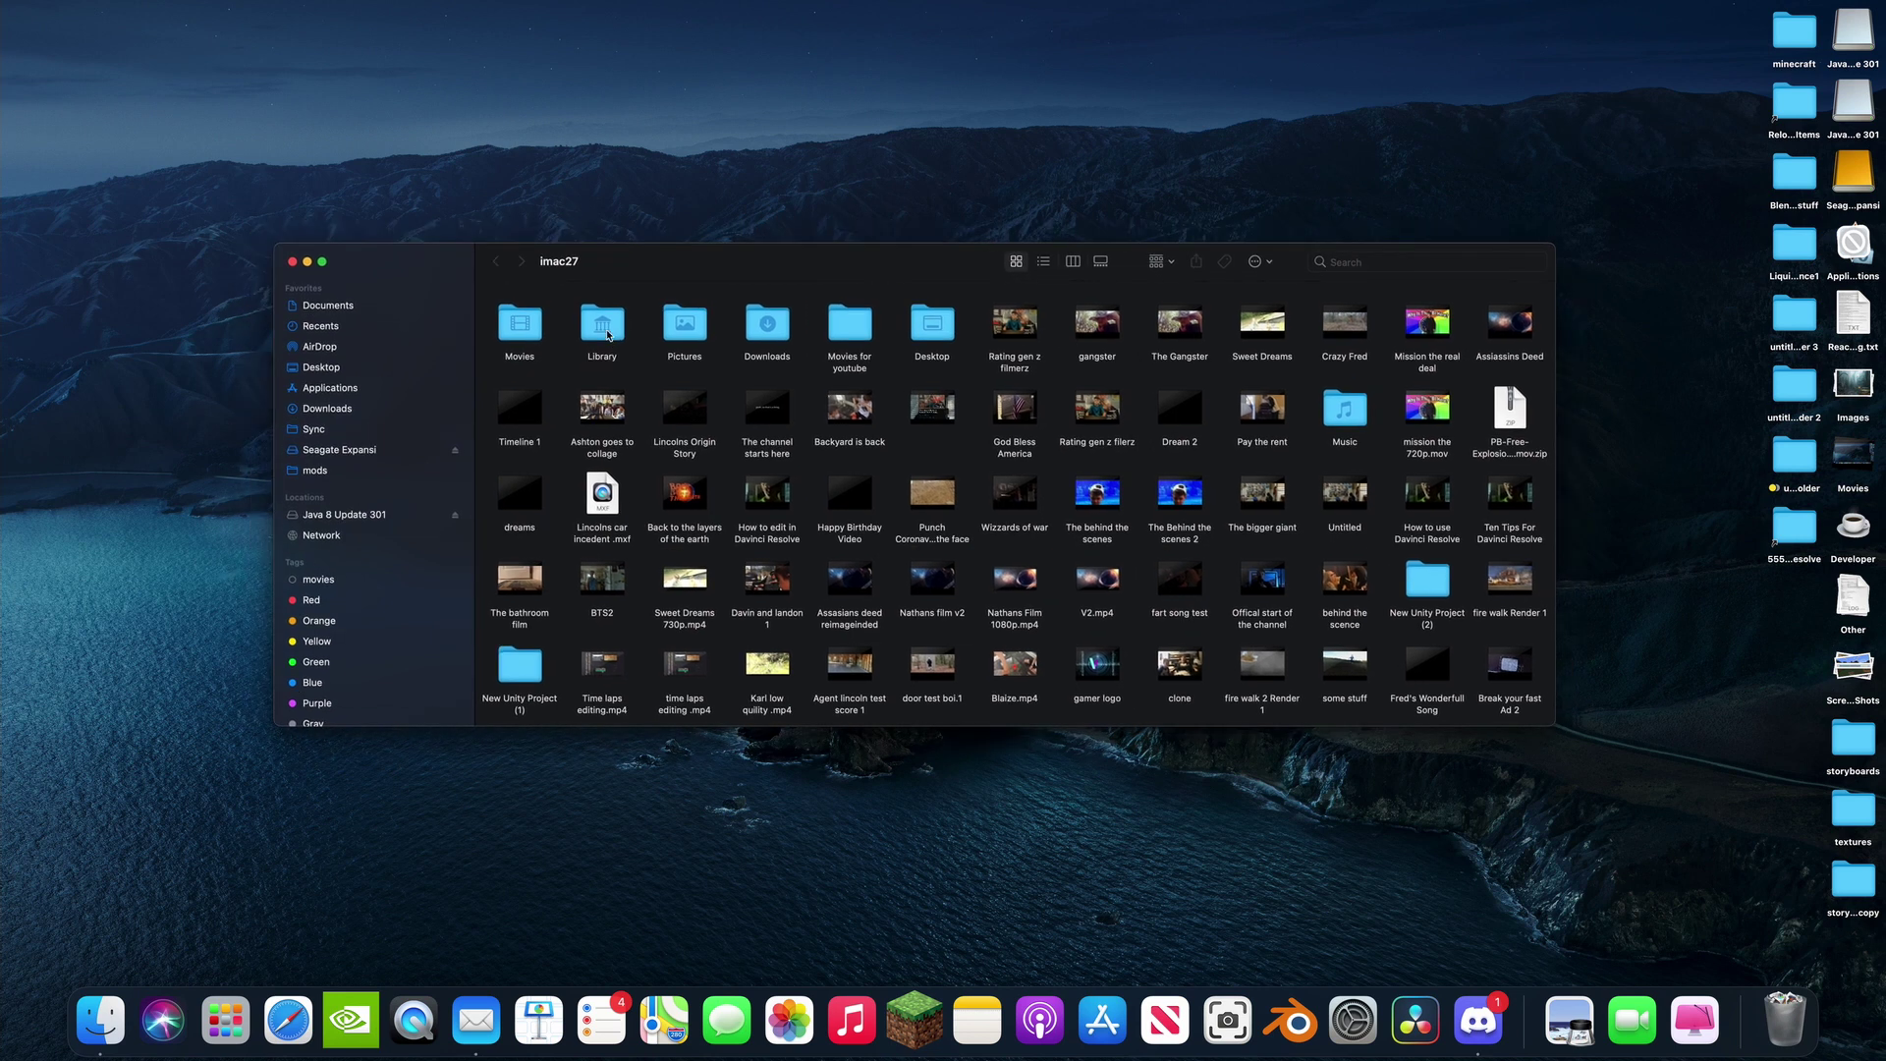
click(323, 327)
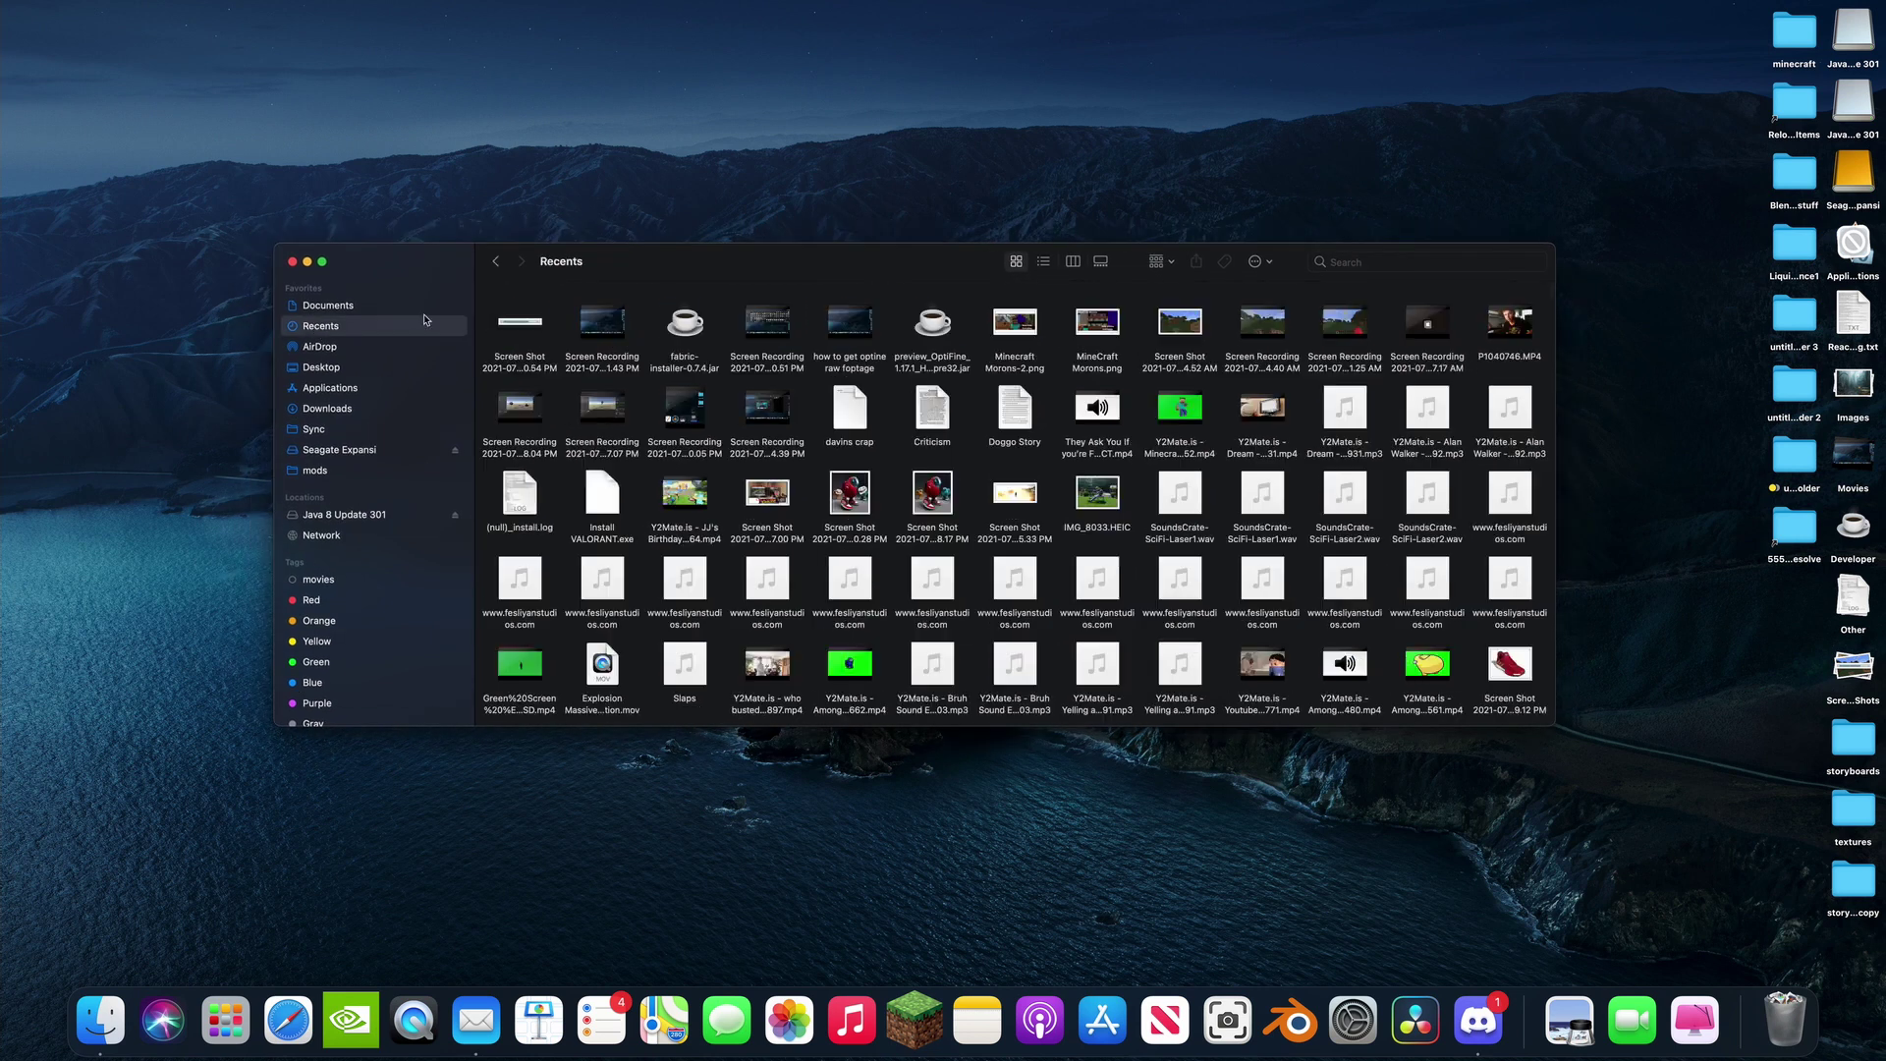
click(511, 325)
double_click(510, 324)
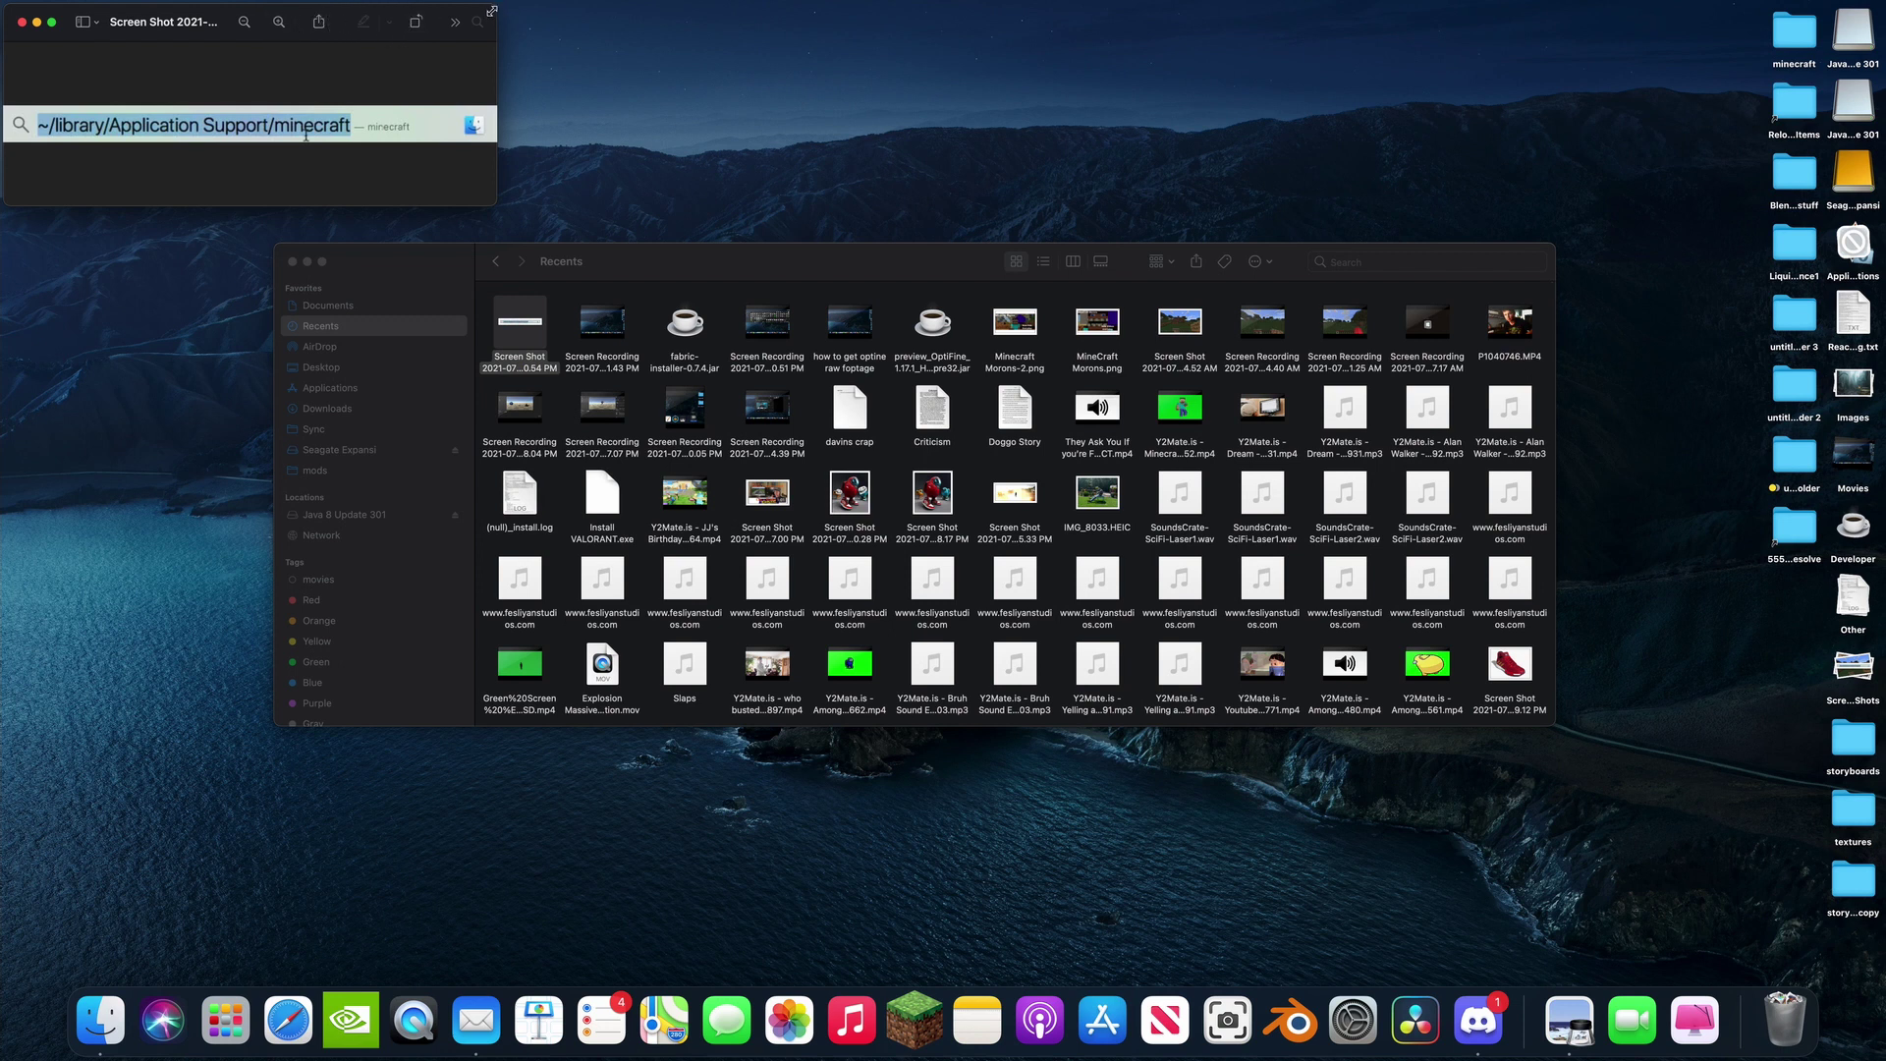
drag(491, 10, 1043, 41)
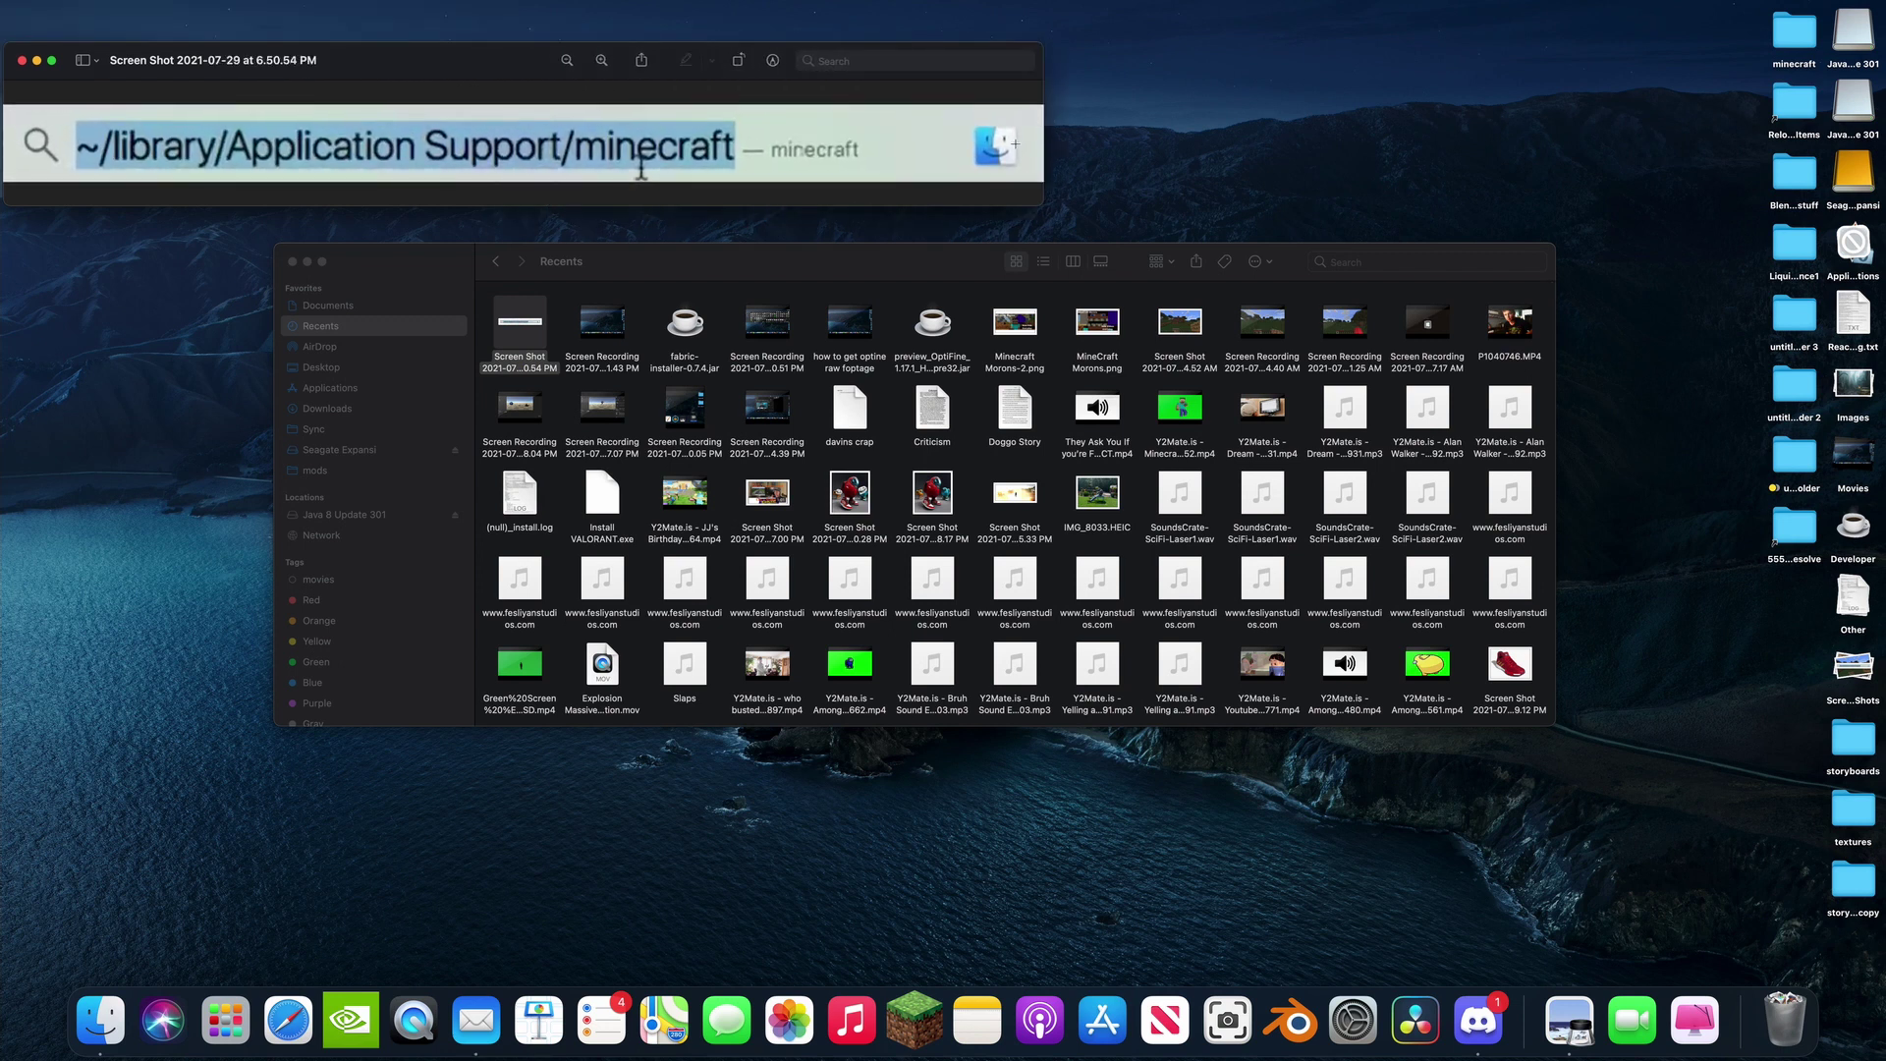
key(super+space)
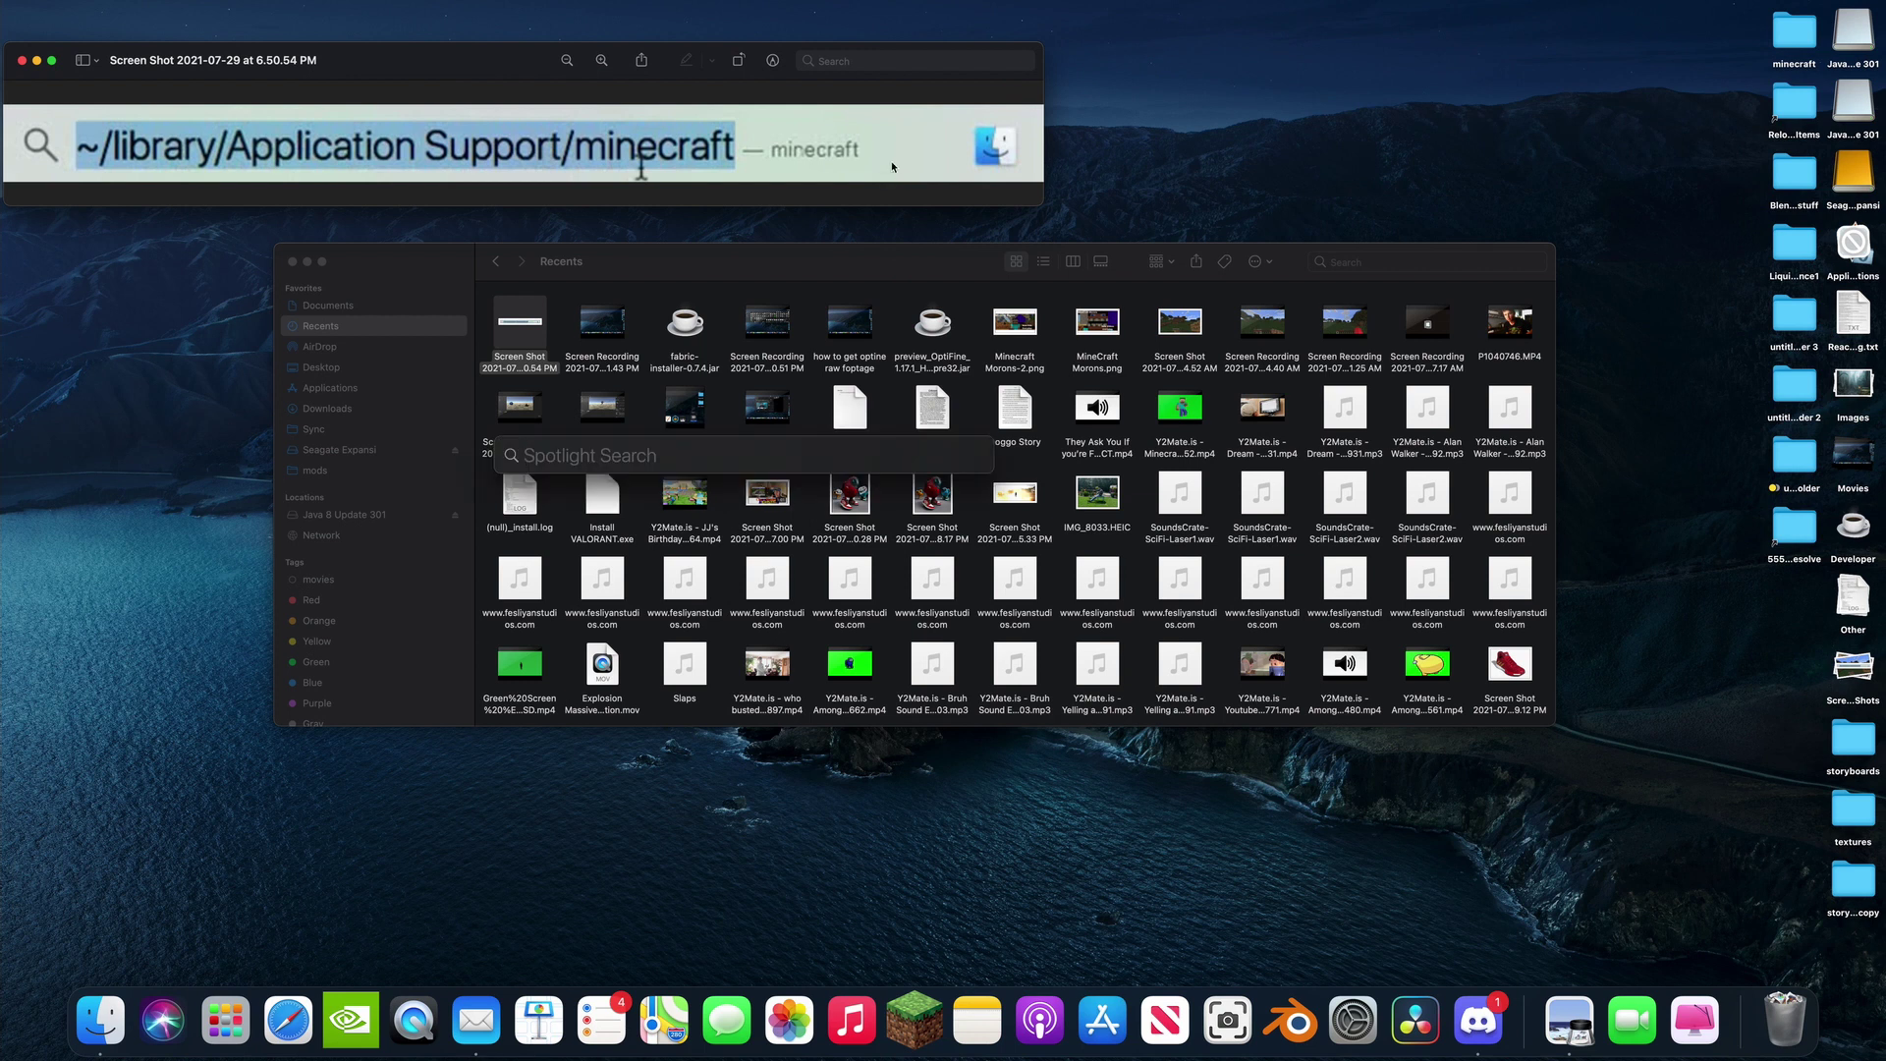
mouse_move(1735, 12)
text(~)
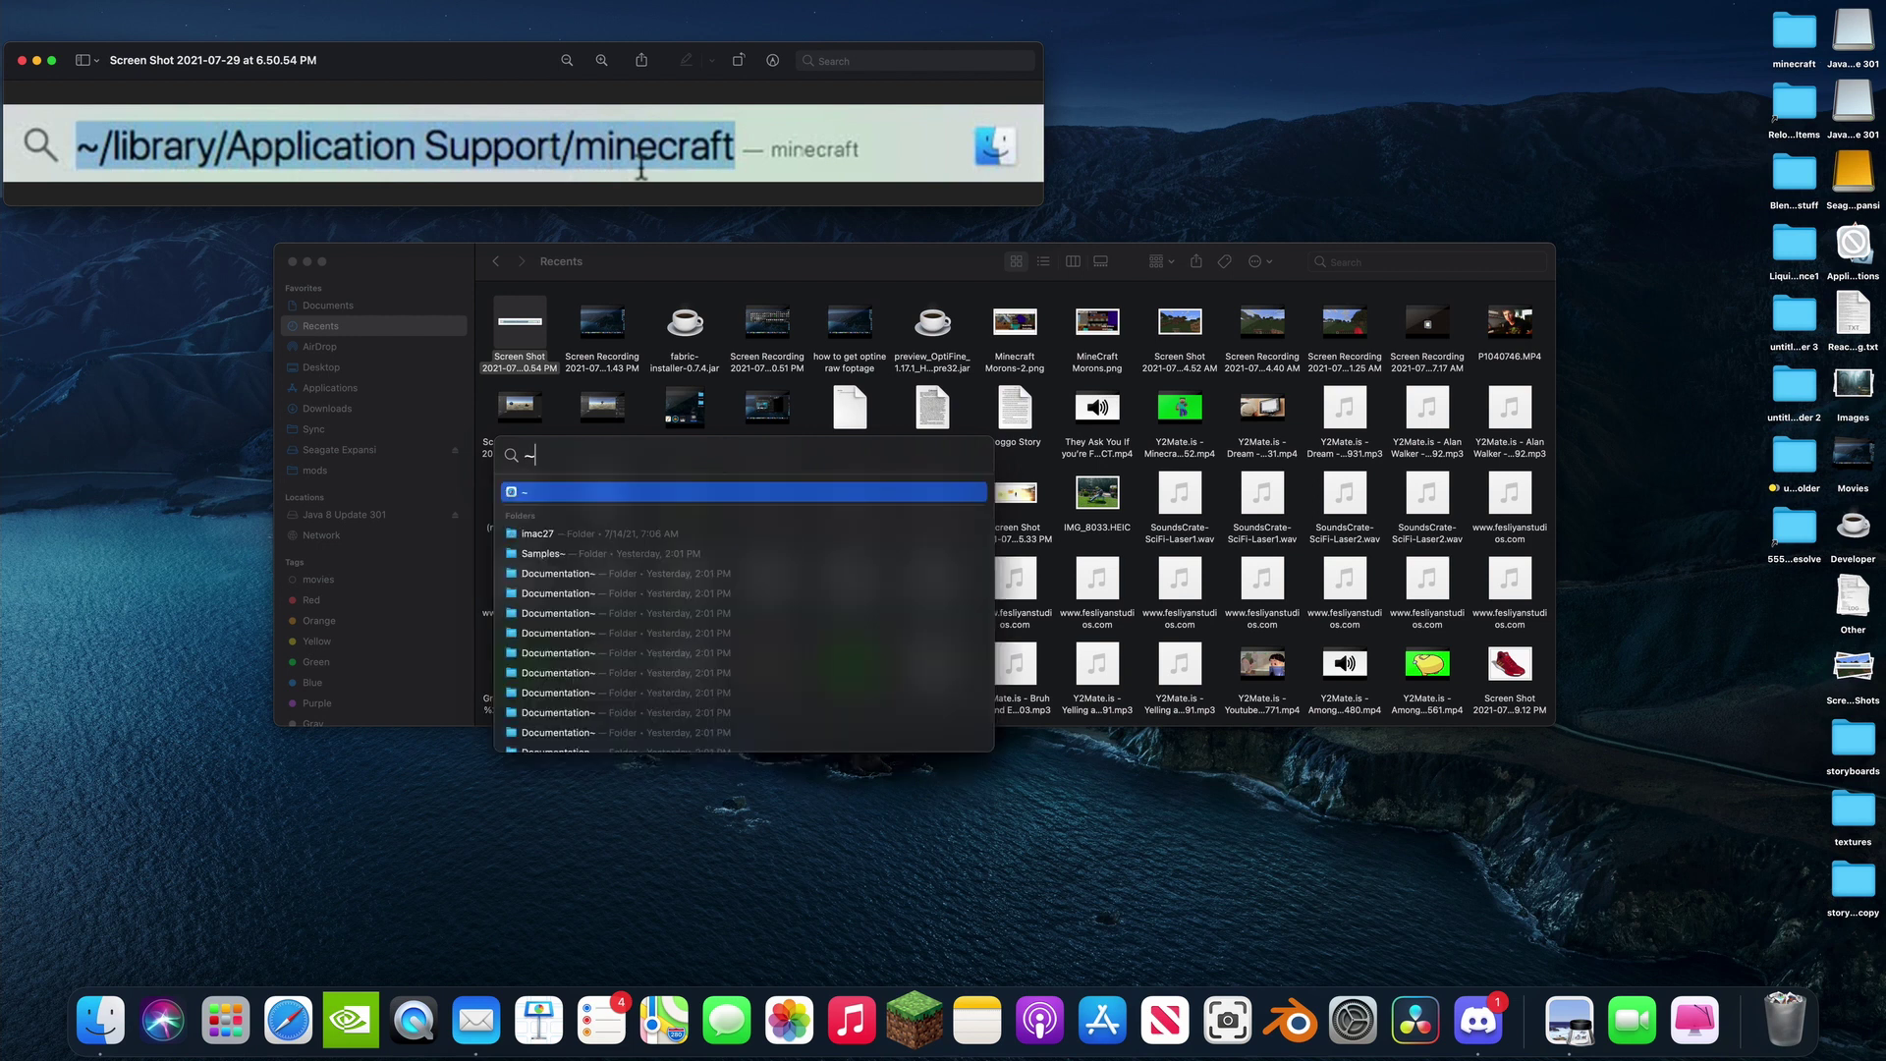
text(/libar)
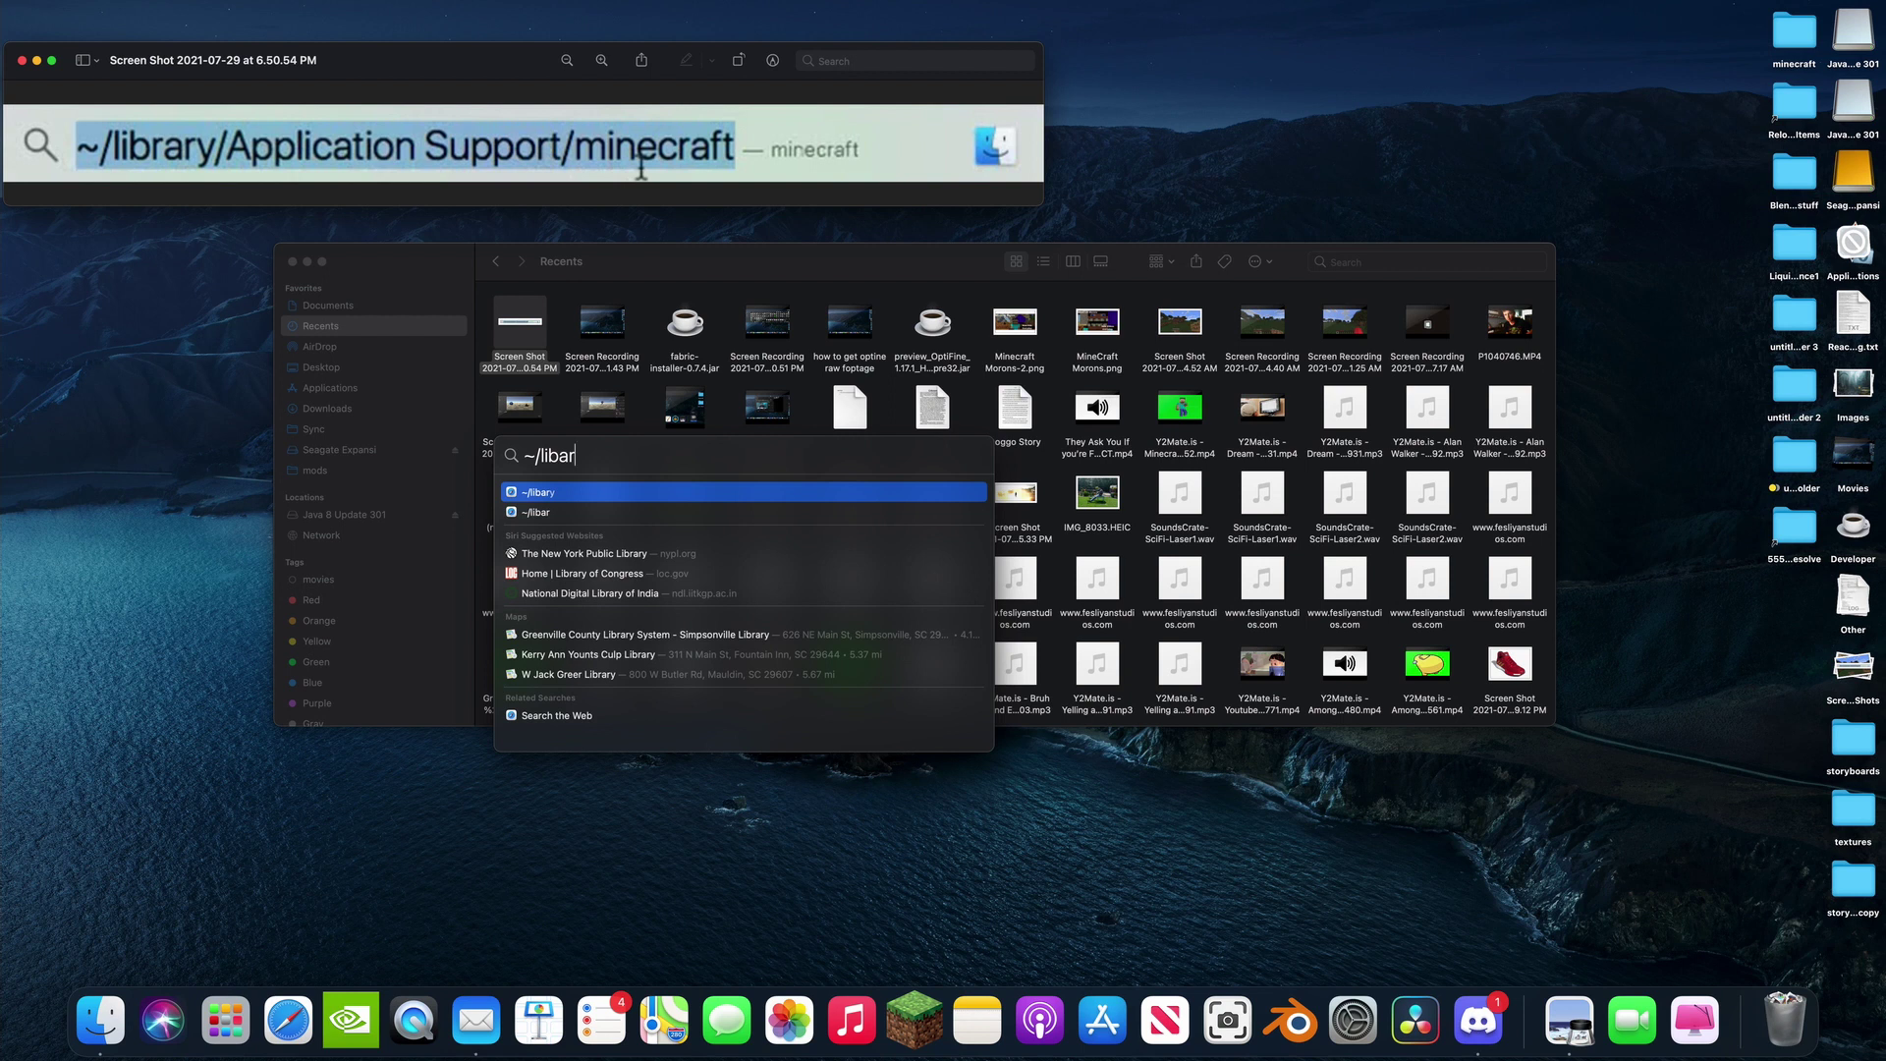
key(BackSpace)
key(BackSpace)
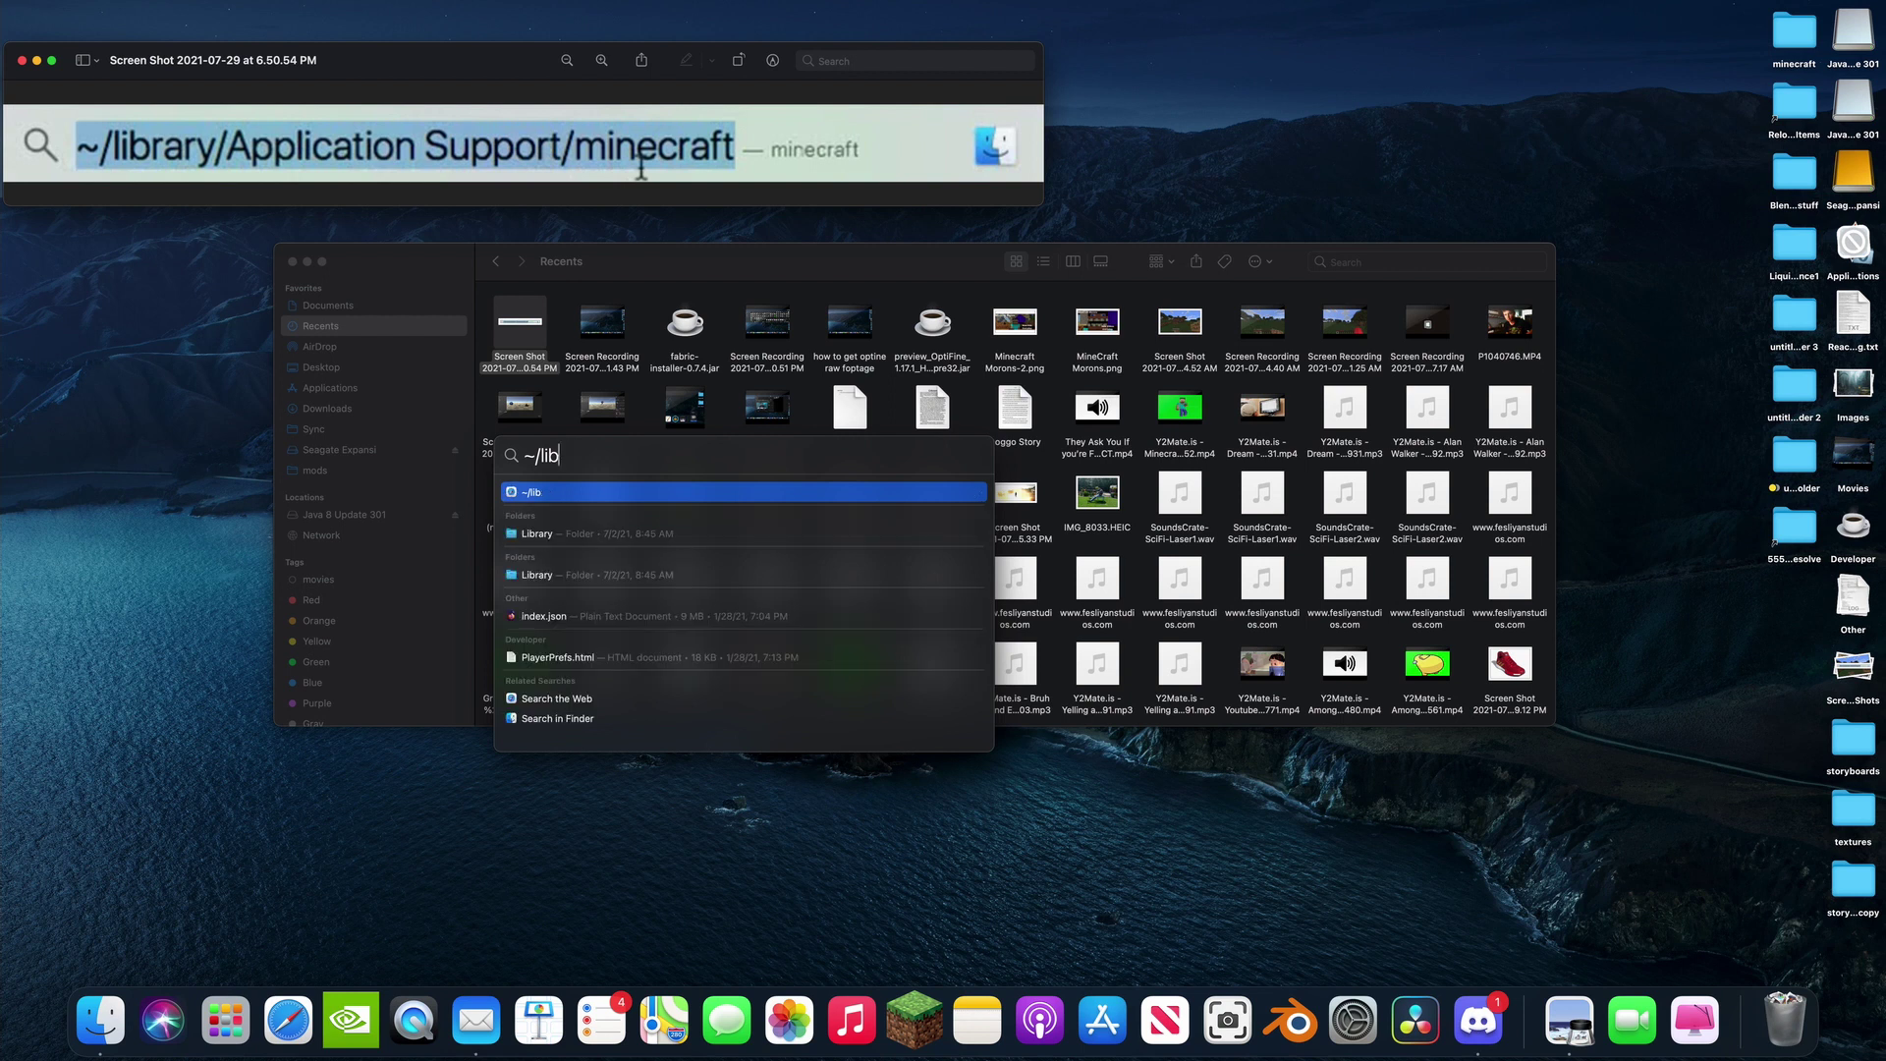
text(rary)
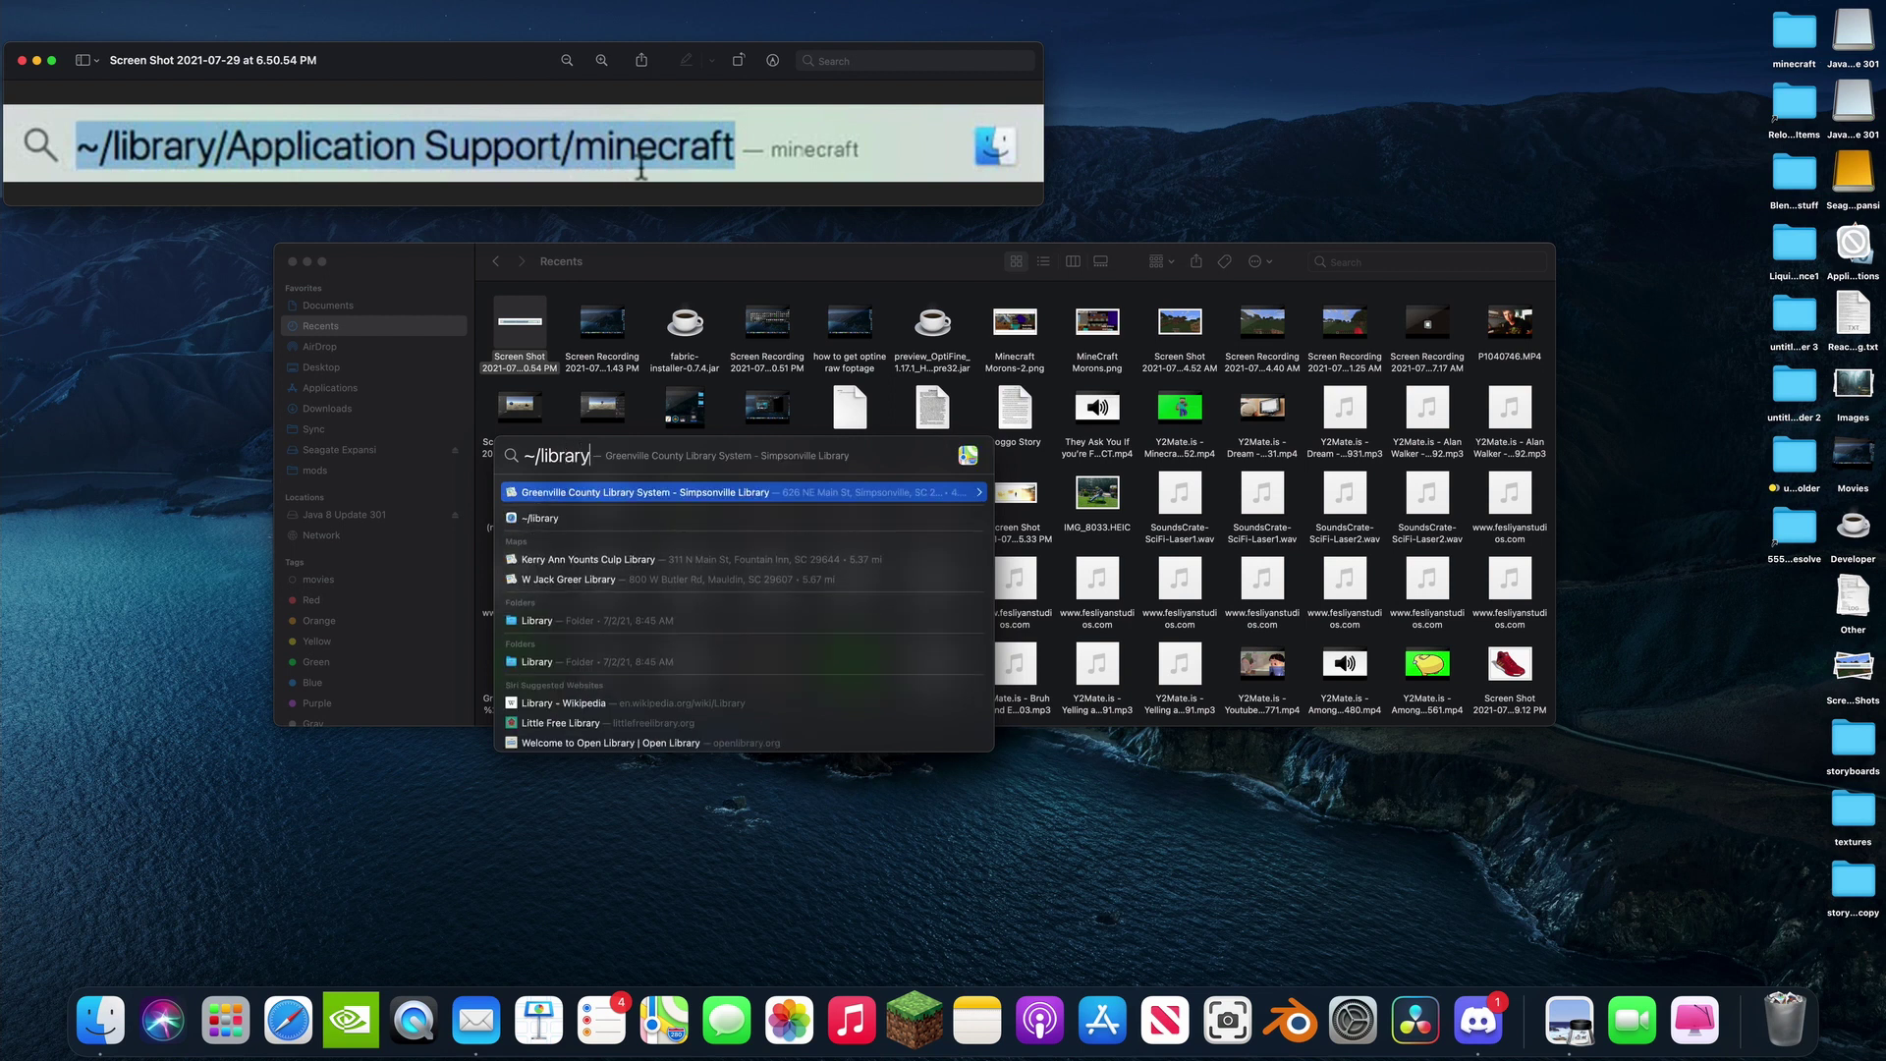
text(/Applica)
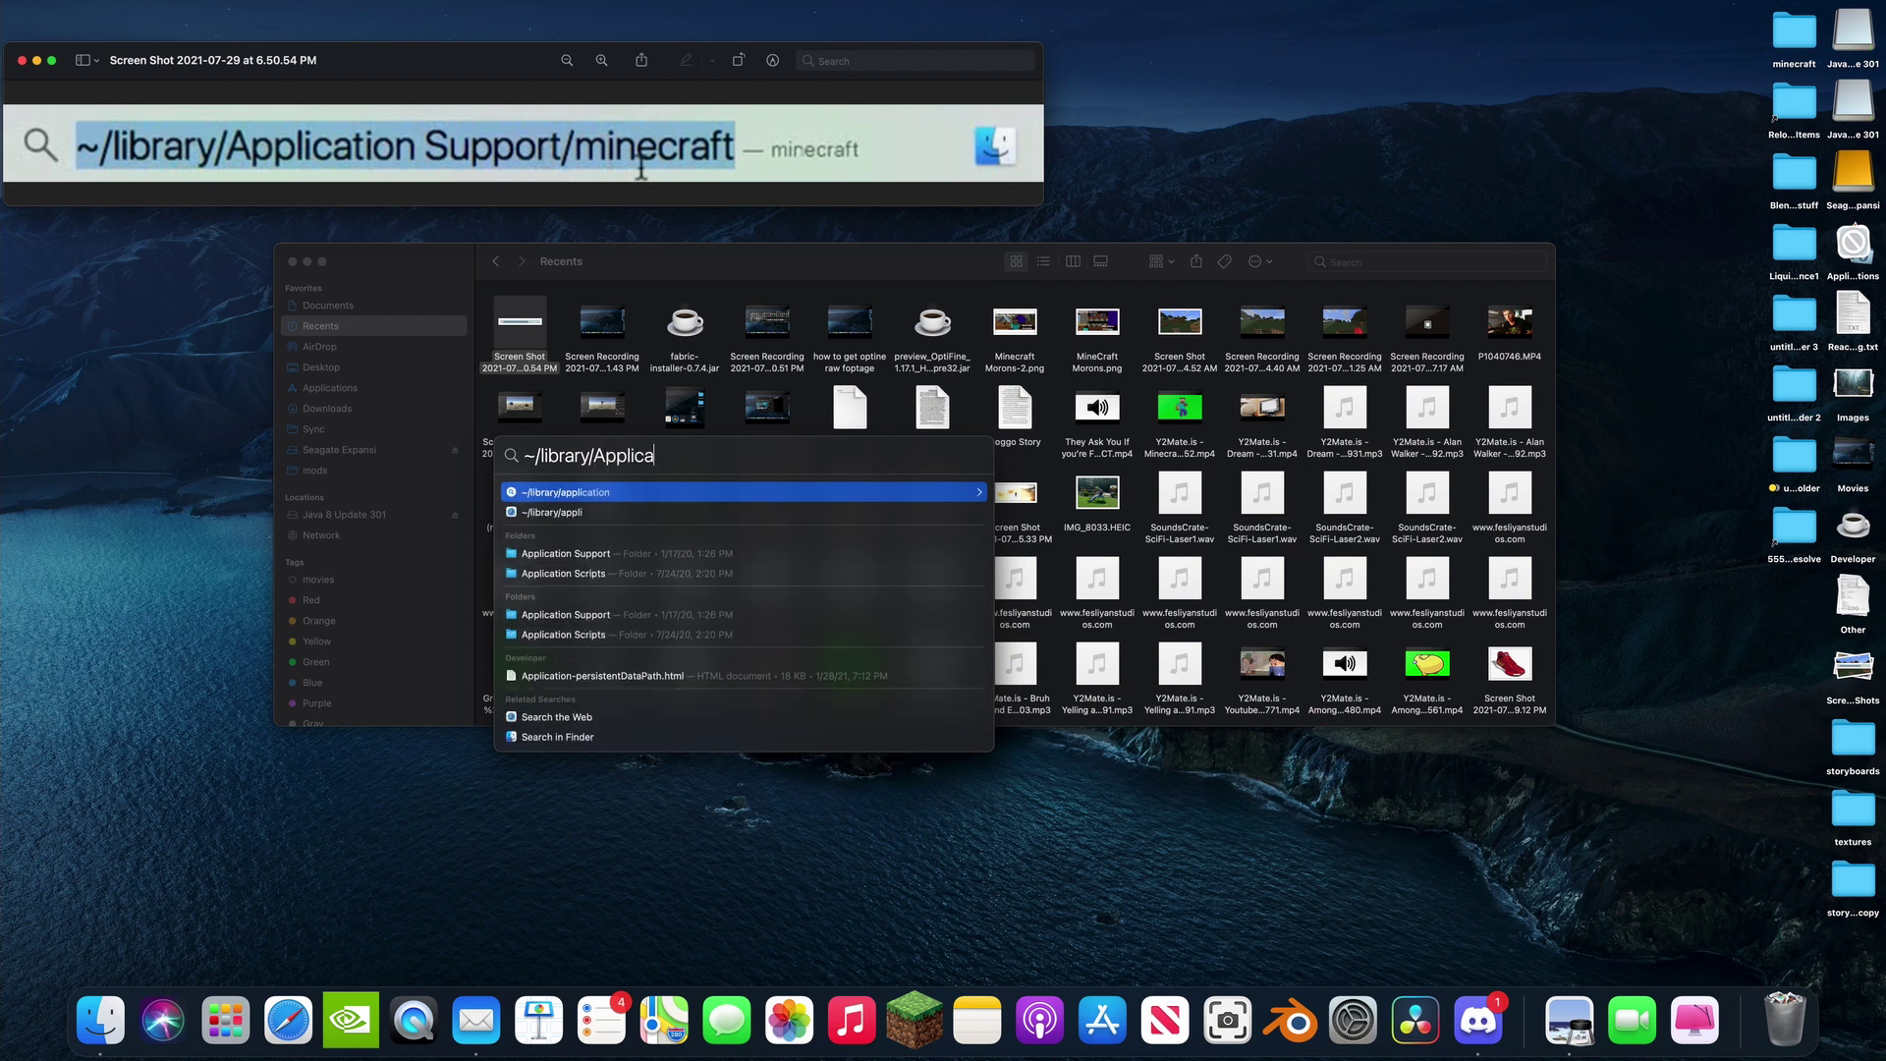
text(tii)
text(on)
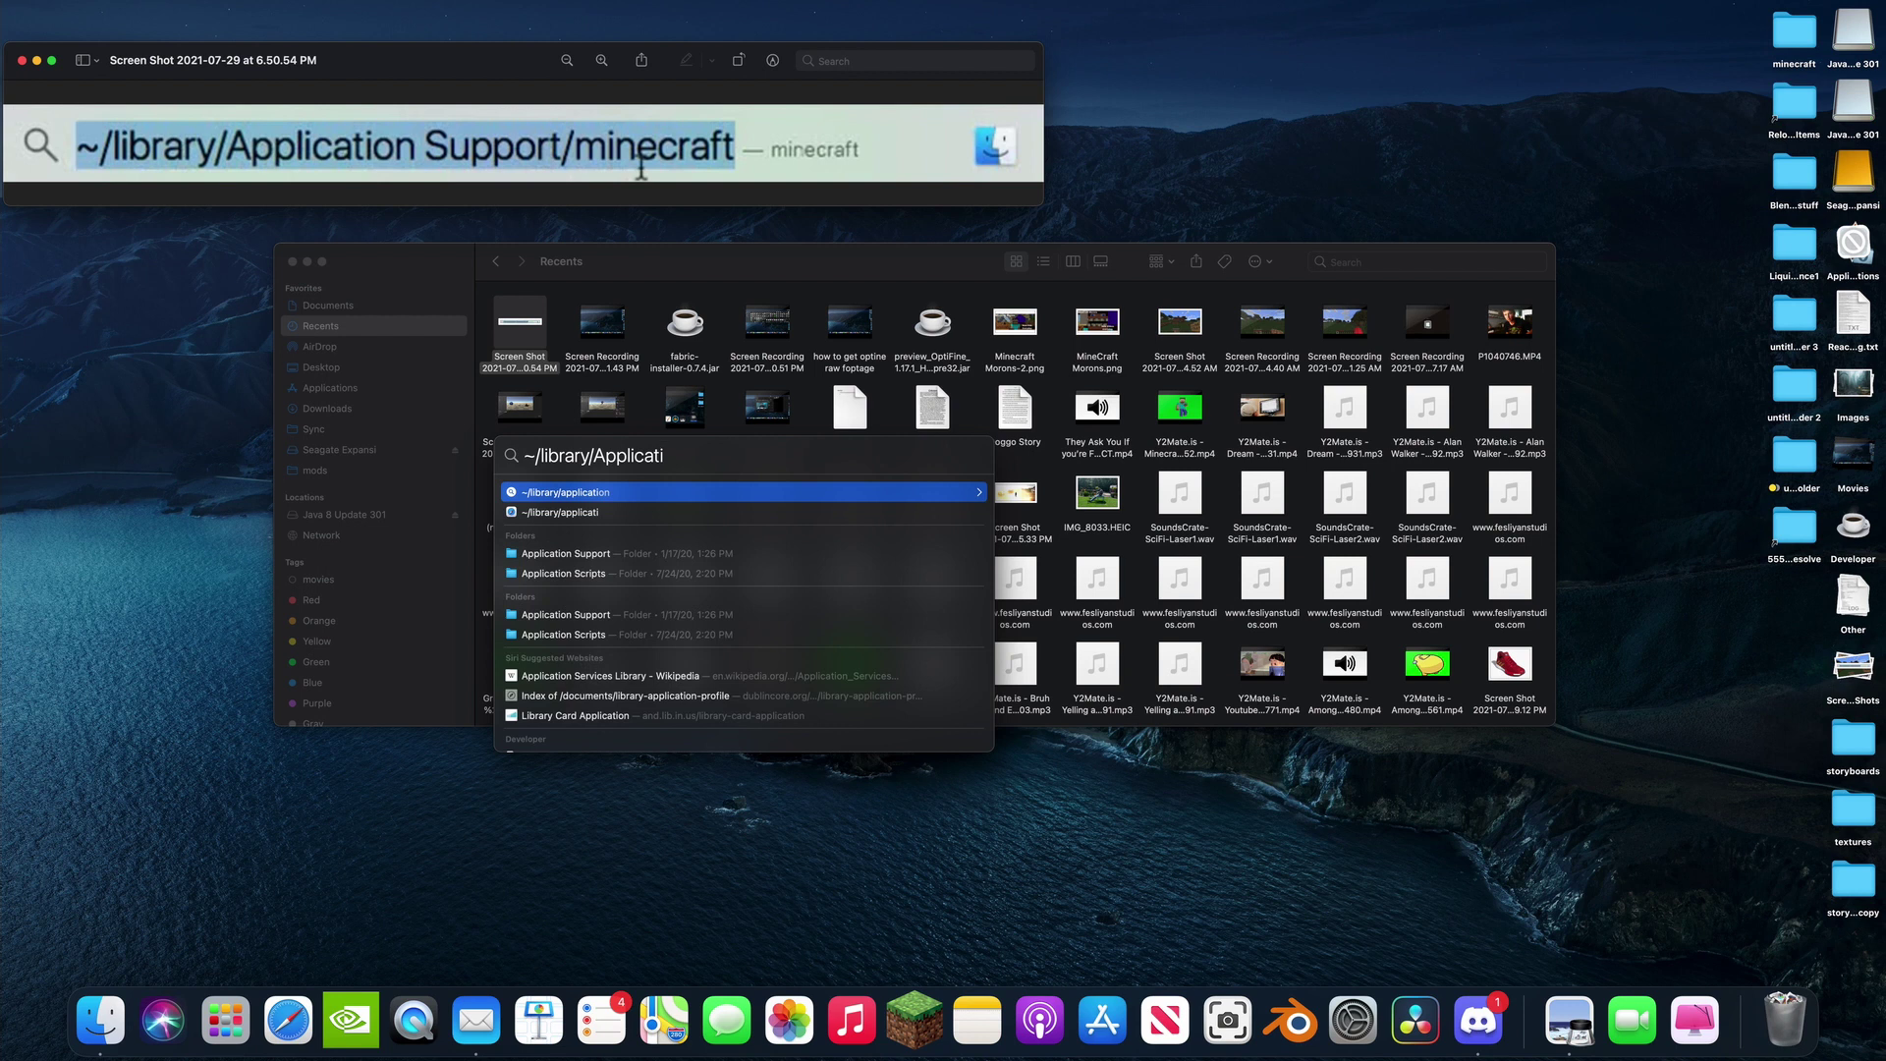
text( Support)
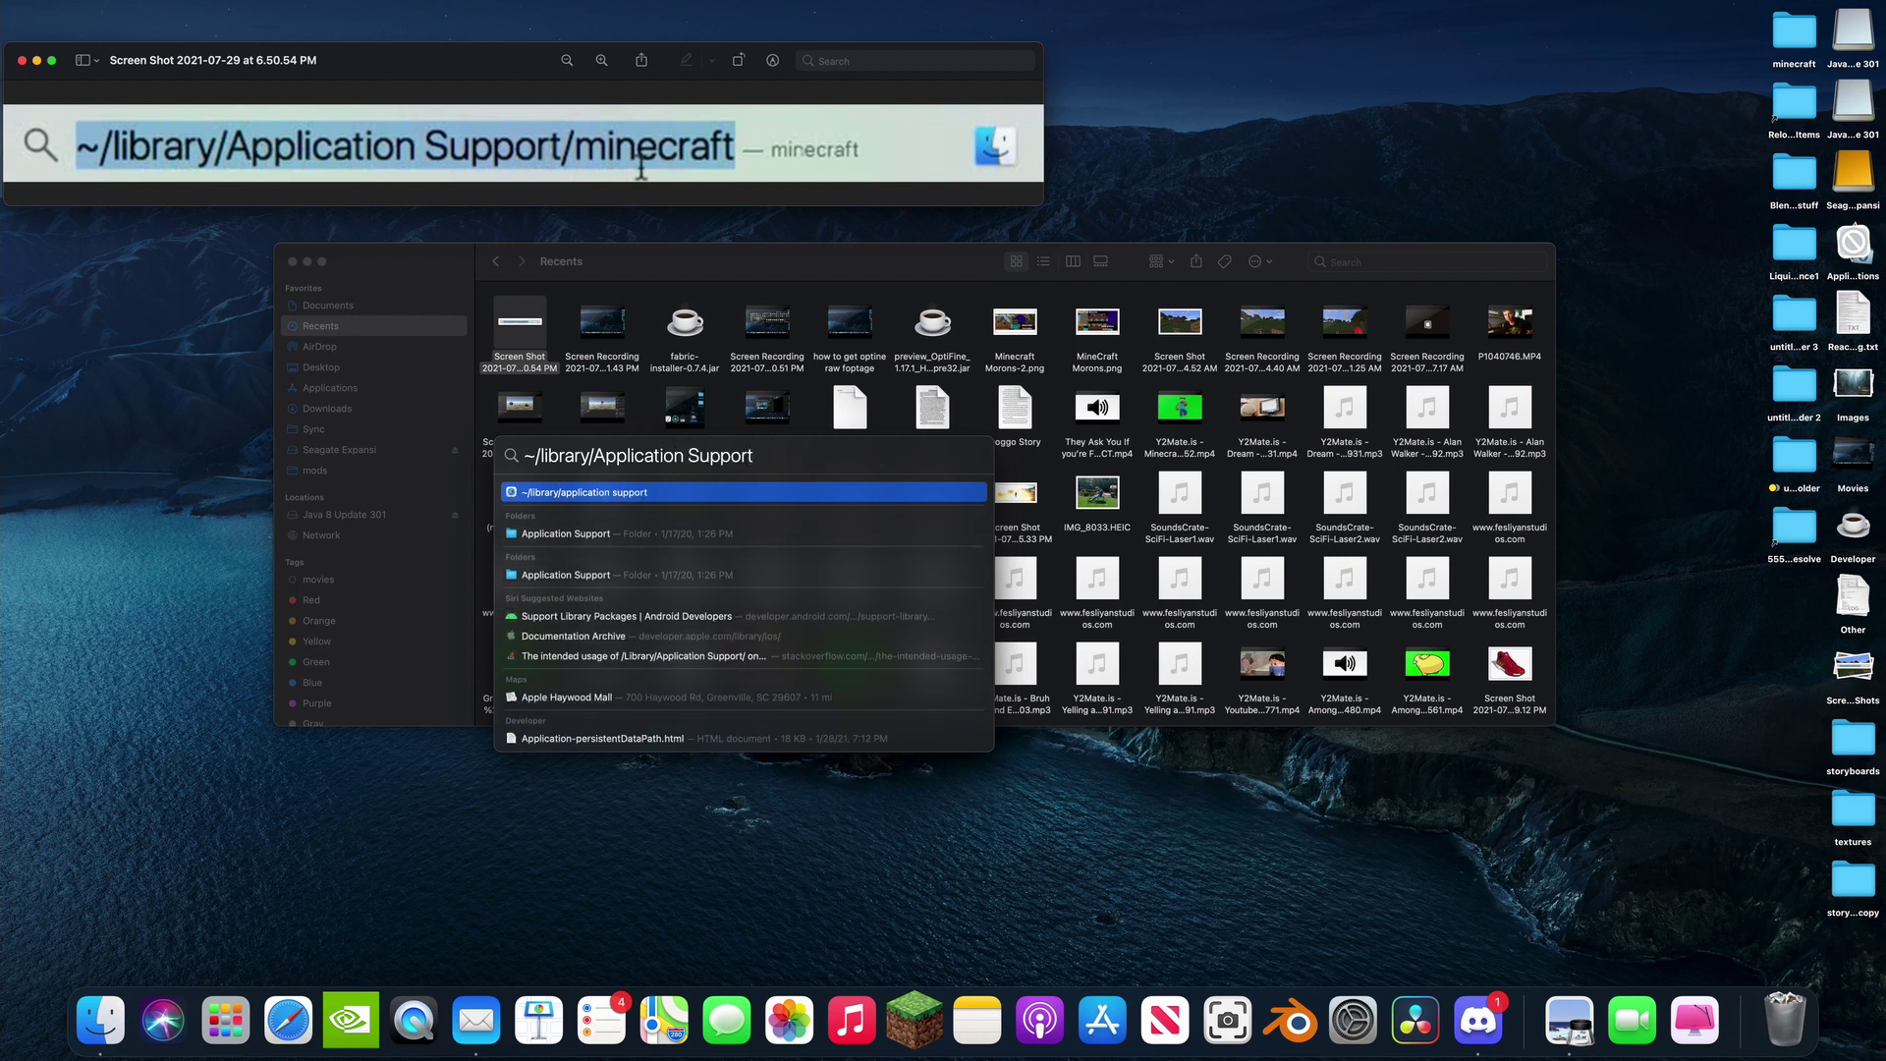
text(/minecraft)
key(Return)
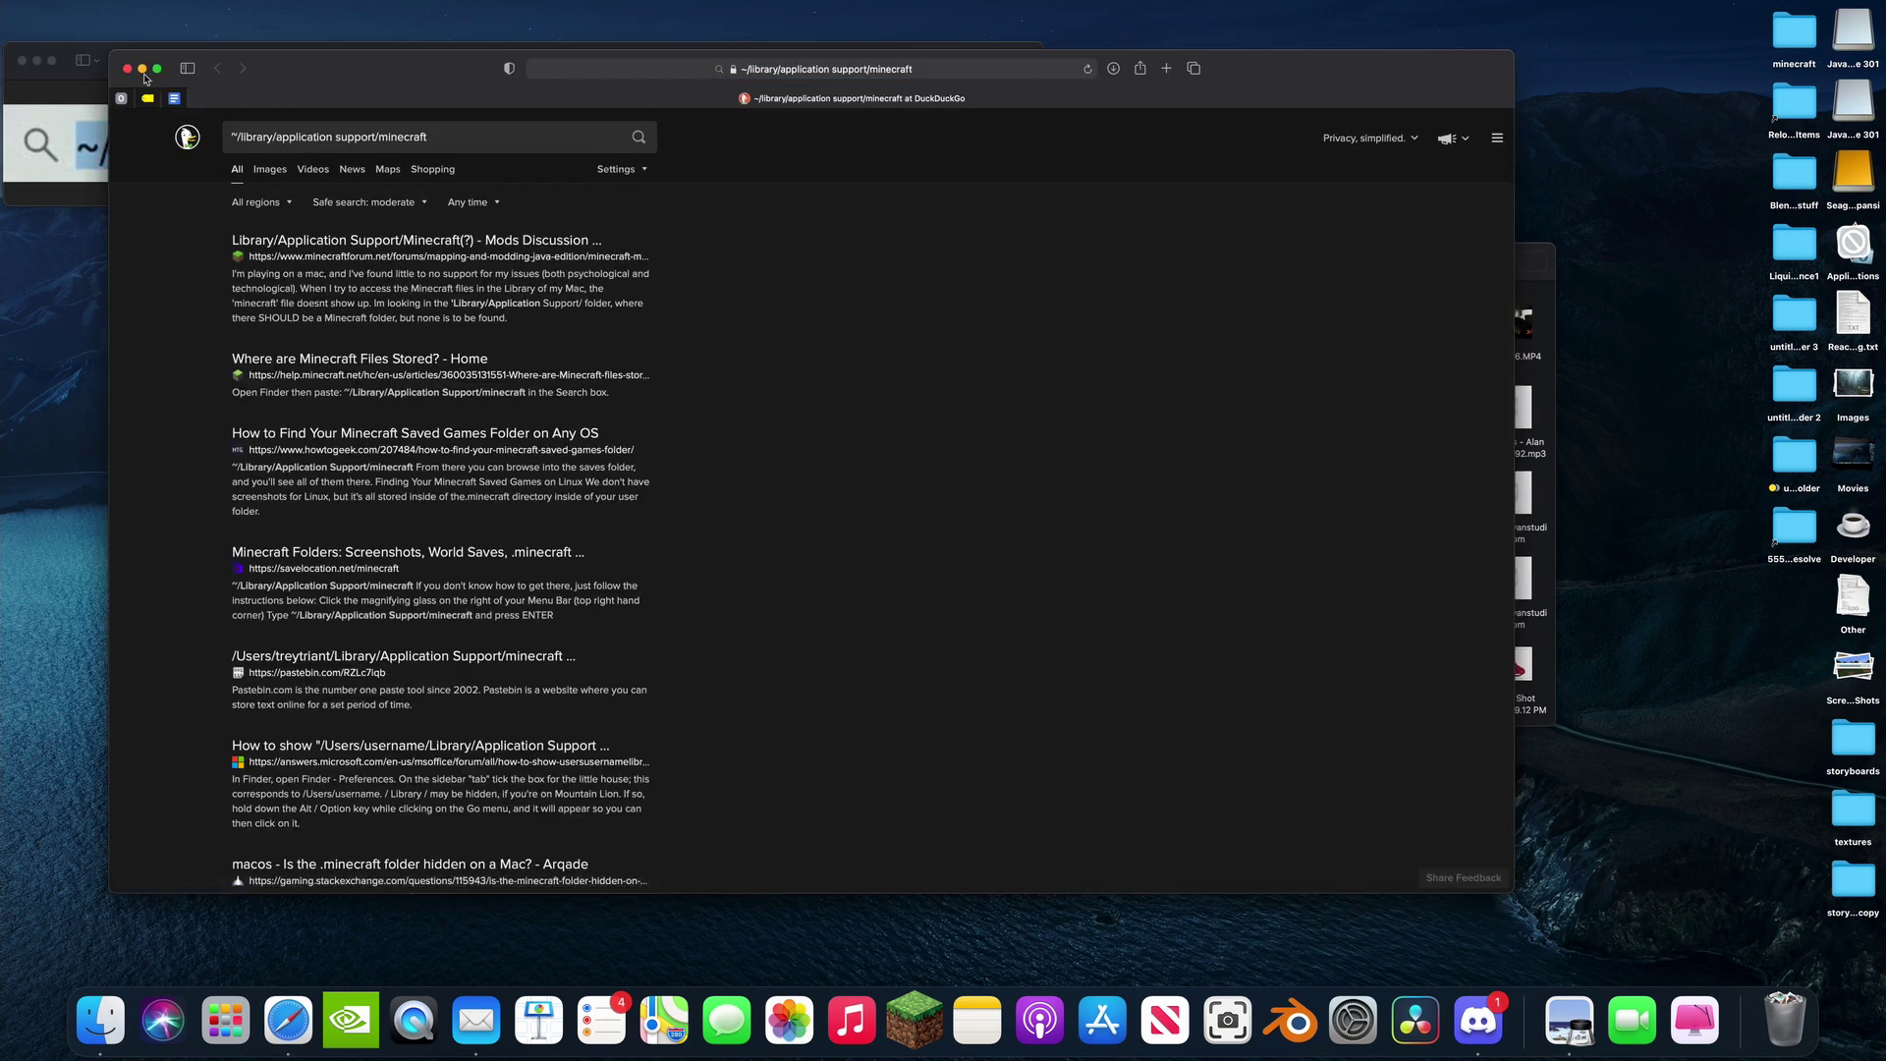
click(126, 71)
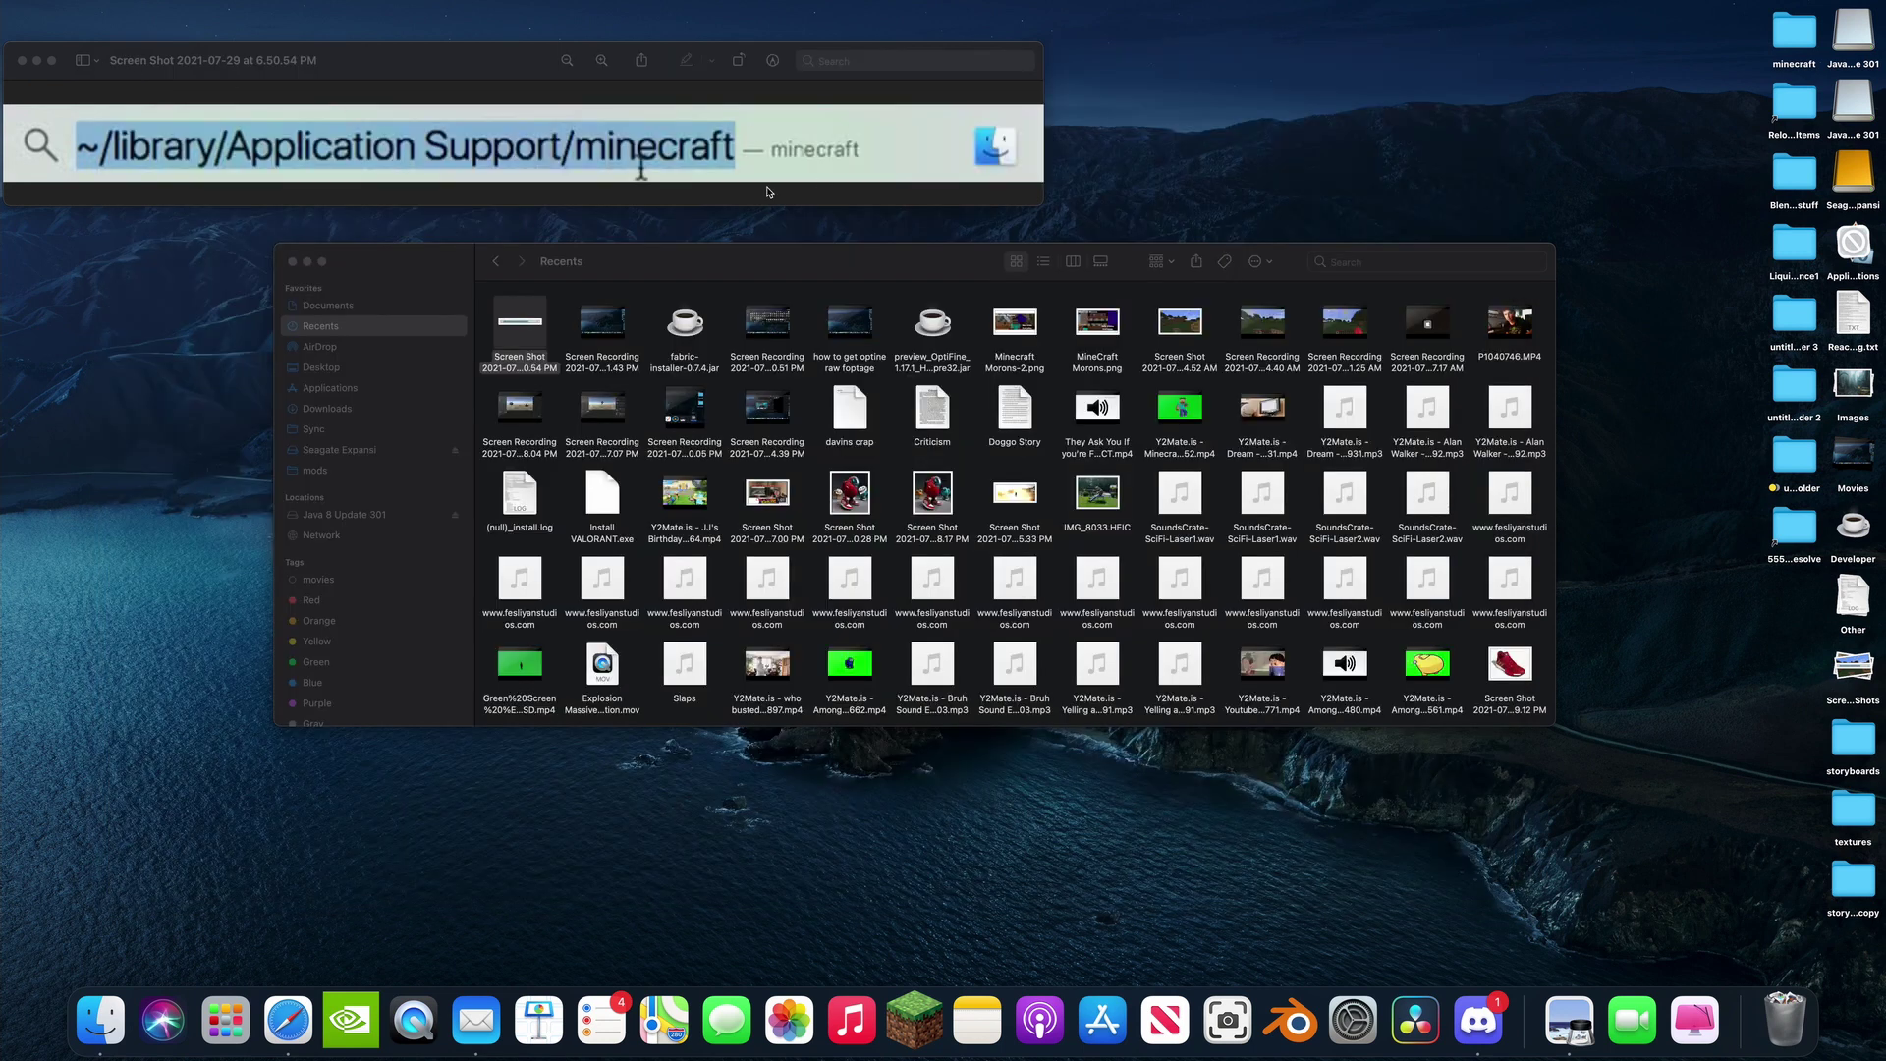
Step: Reopen the previous Spotlight search and open the minecraft folder result in its own Finder window
key(super+space)
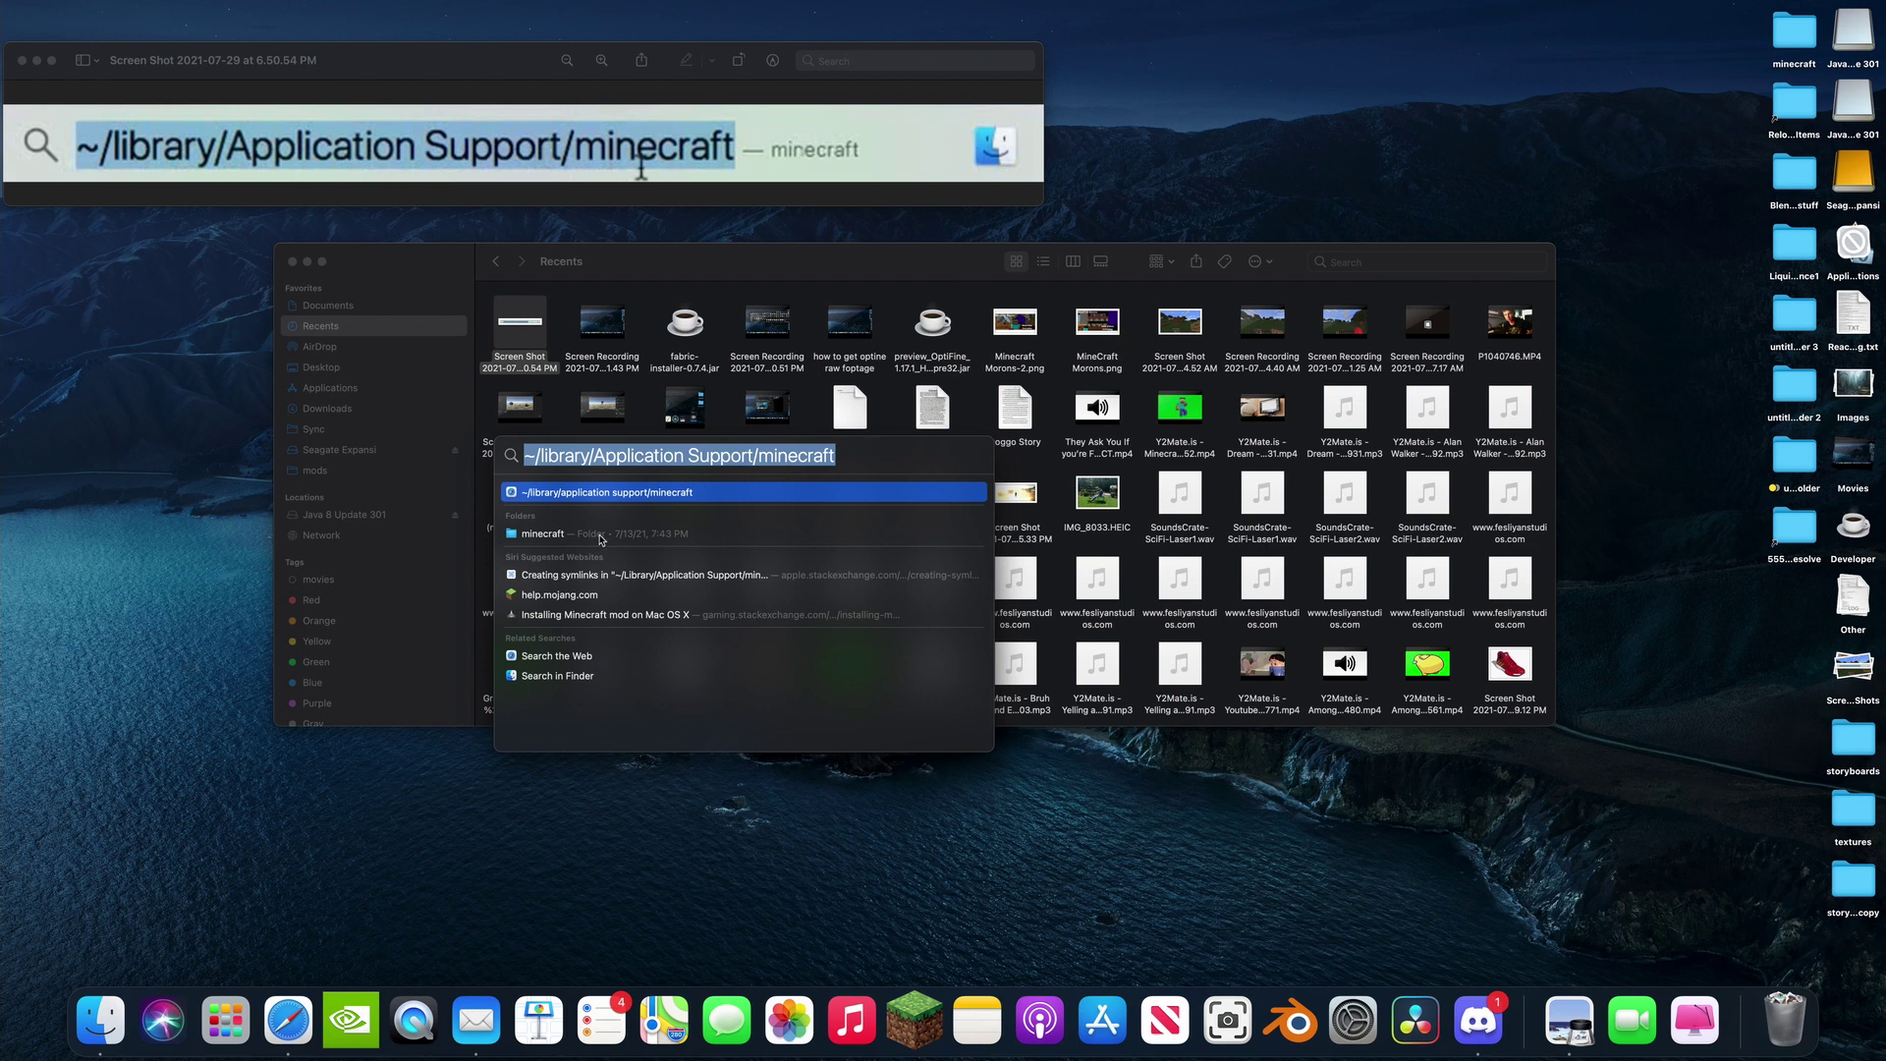
click(537, 538)
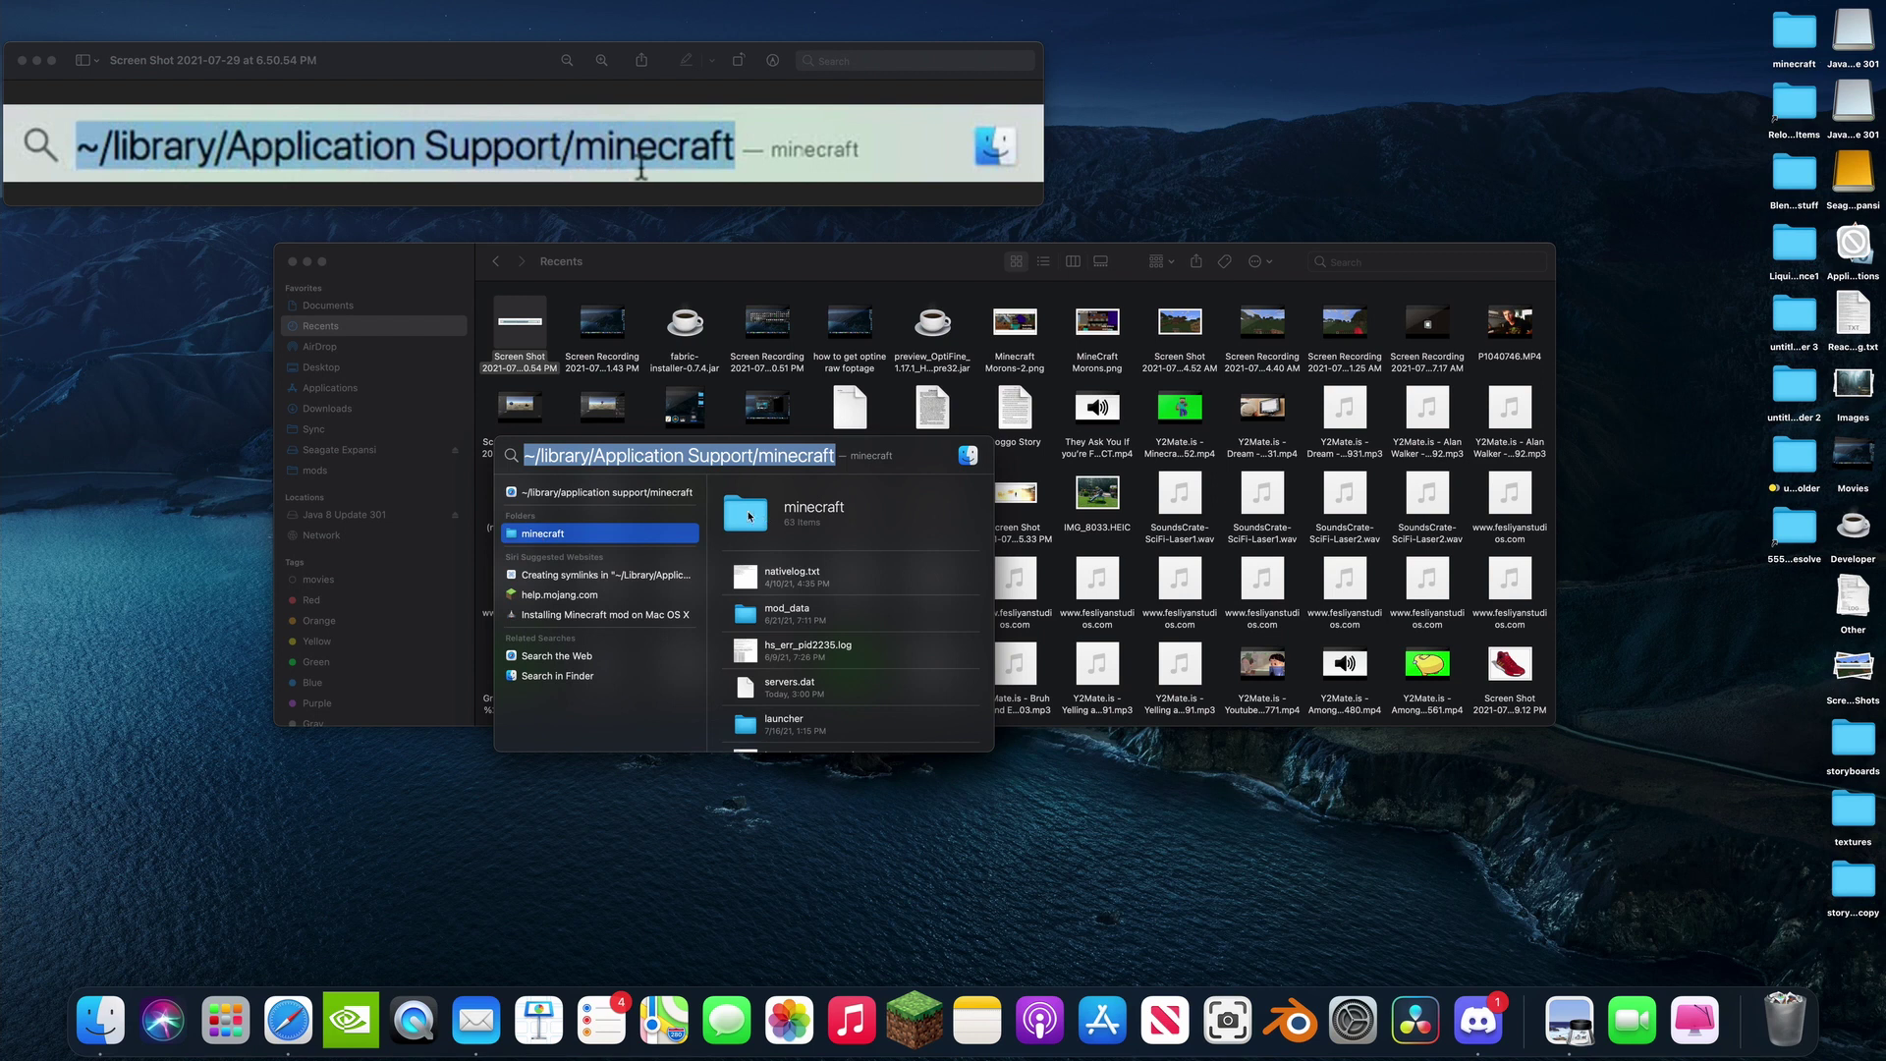
double_click(748, 517)
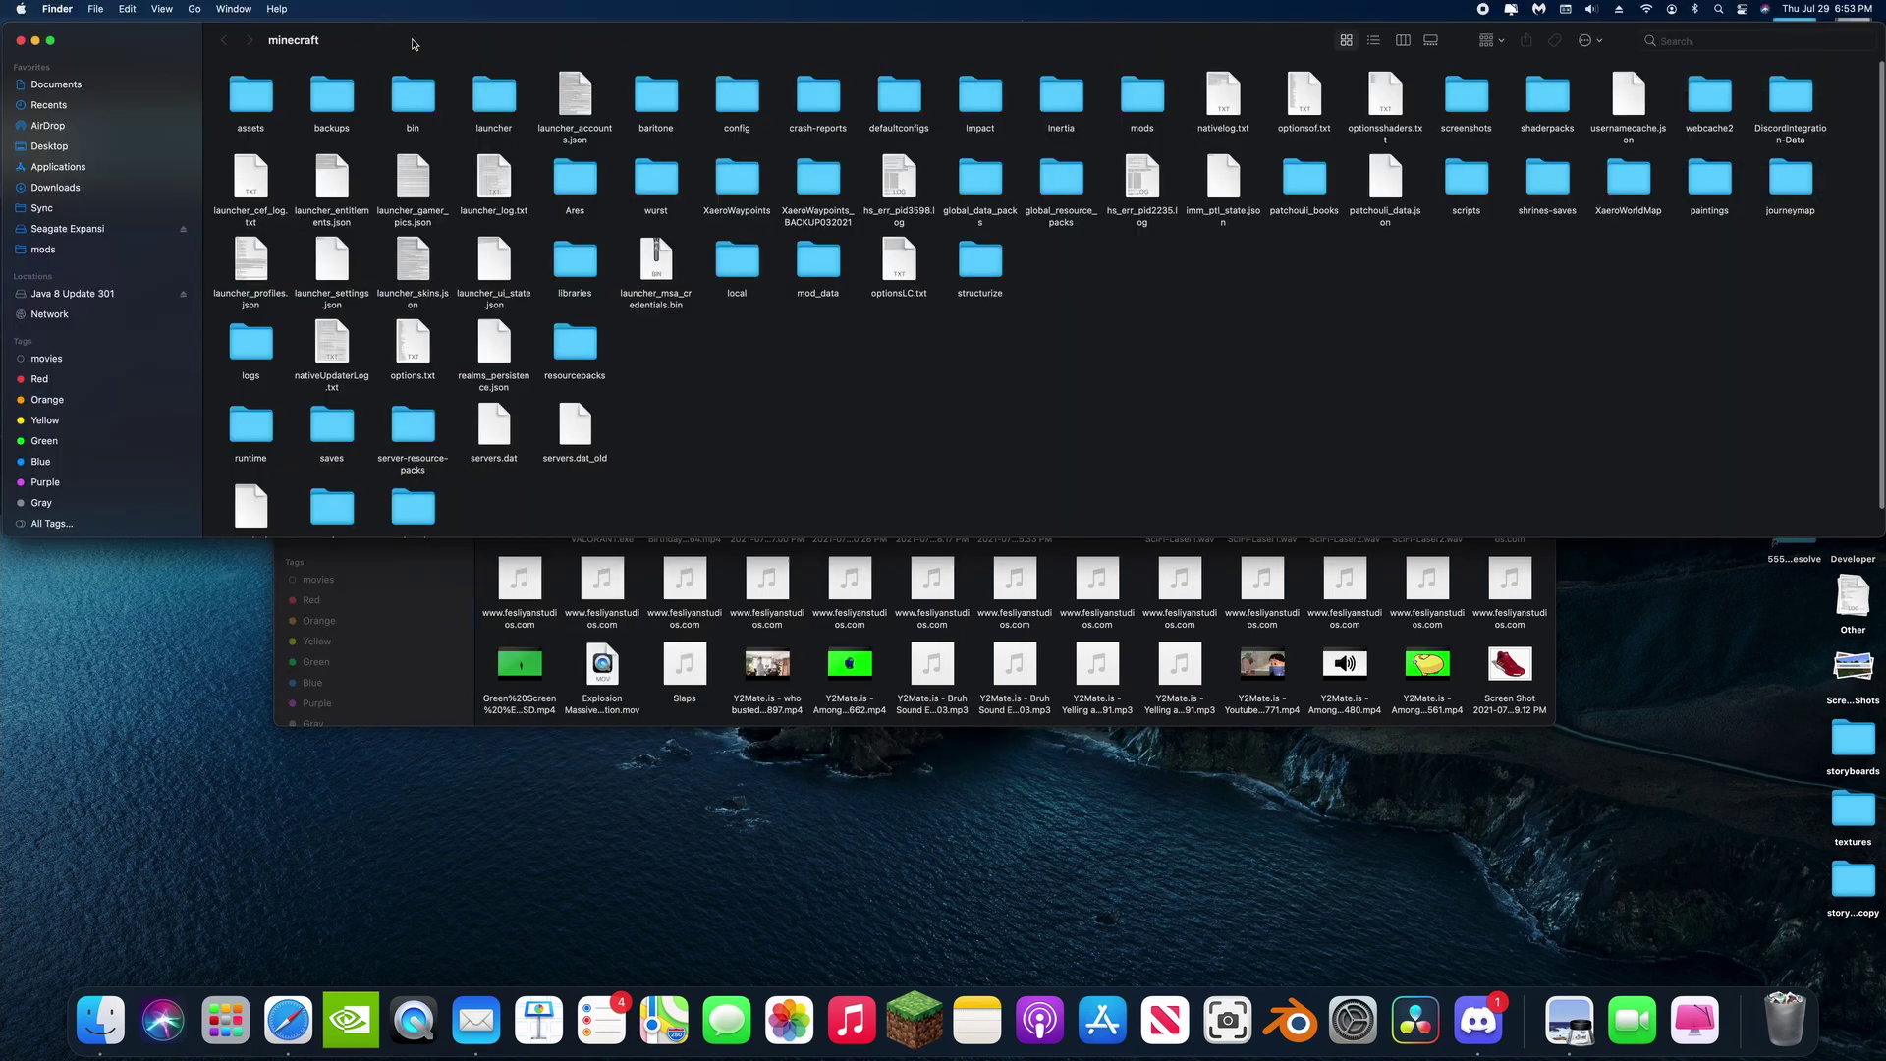
drag(411, 45, 417, 132)
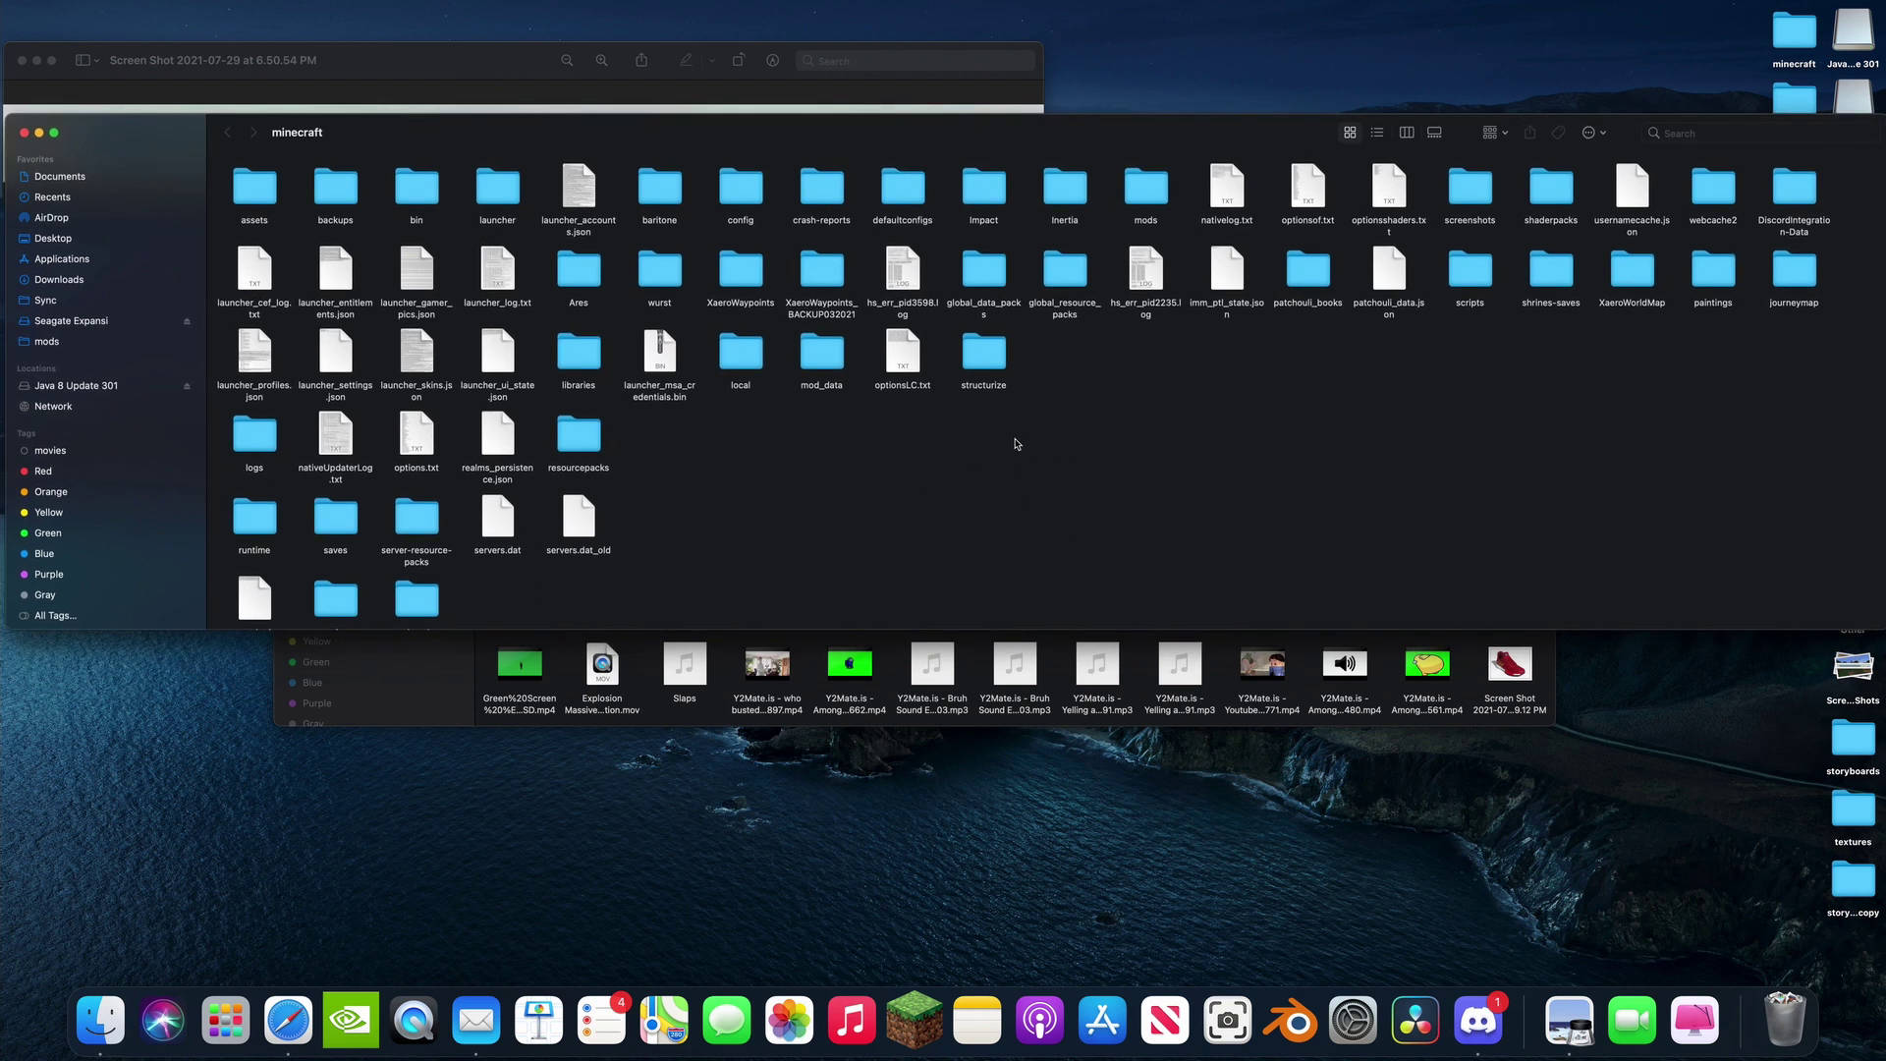
scroll(982, 334, down, 2)
scroll(1010, 442, up, 2)
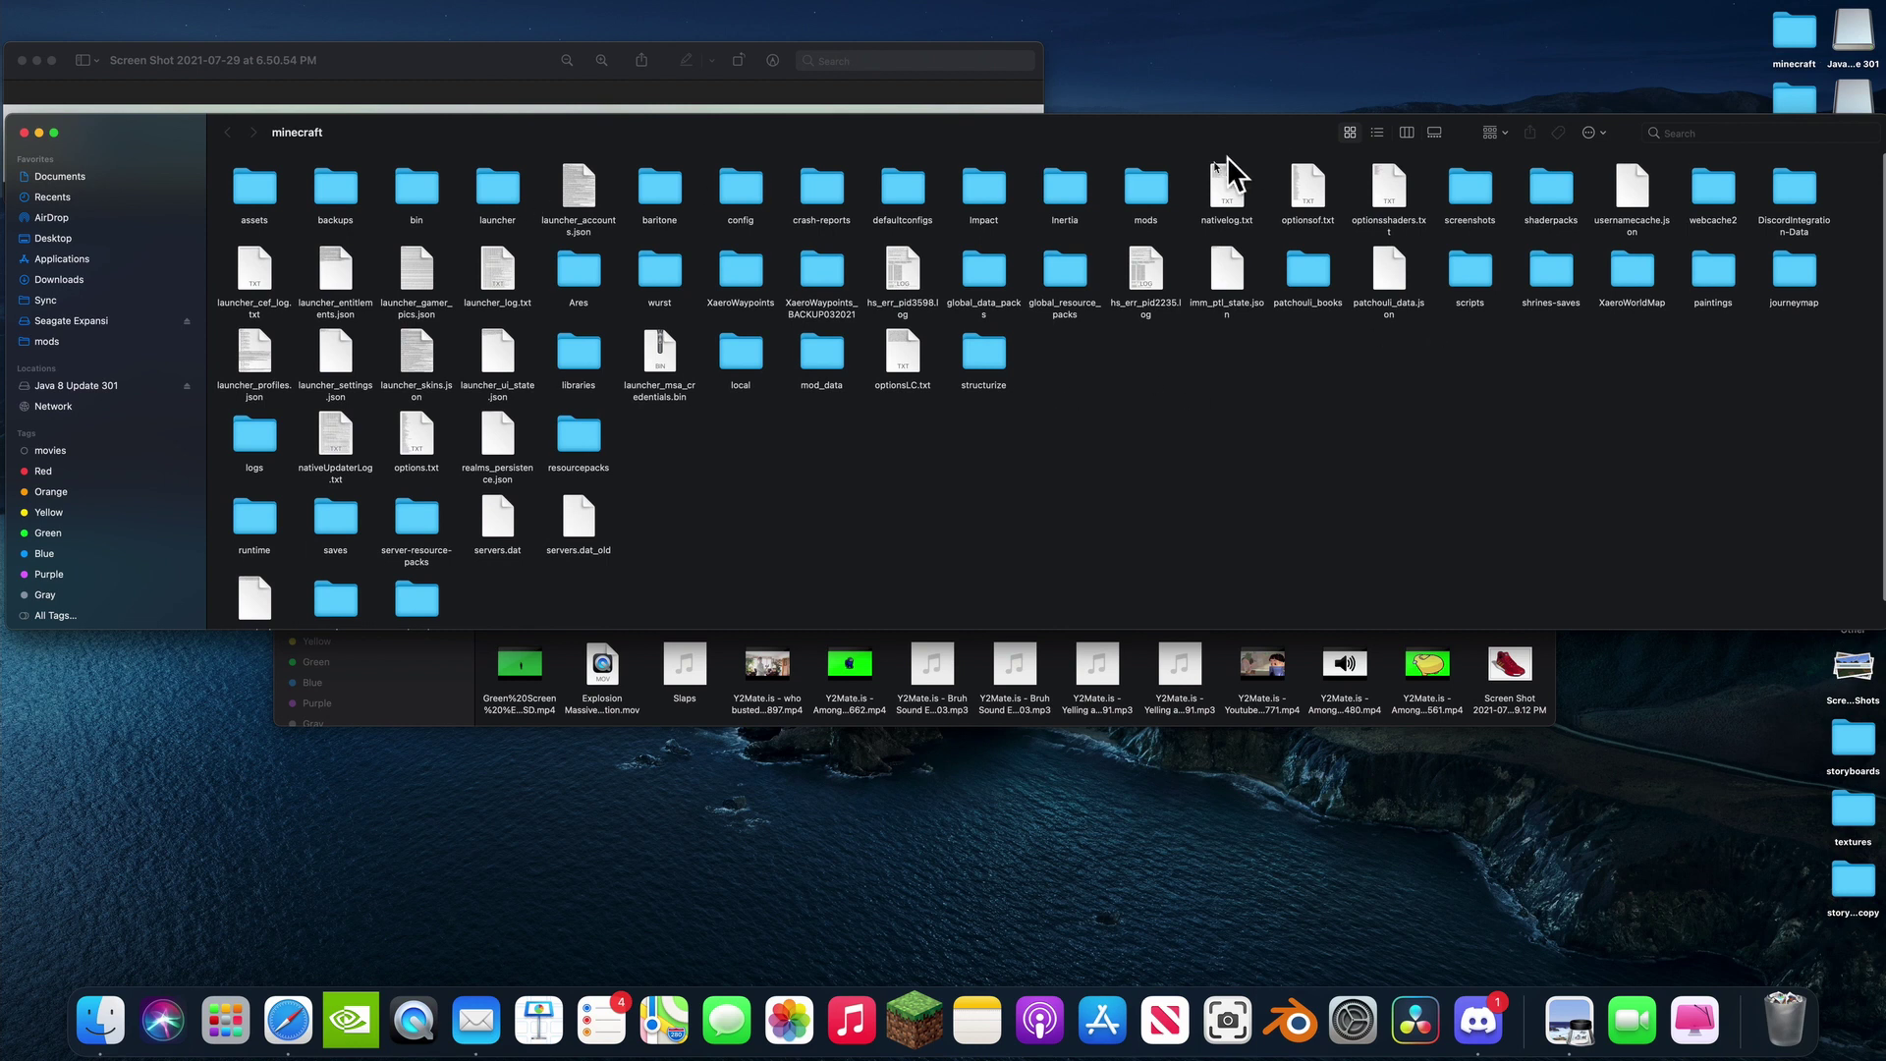
Step: Open the mods folder and move all six old .jar files out onto the desktop
double_click(1144, 188)
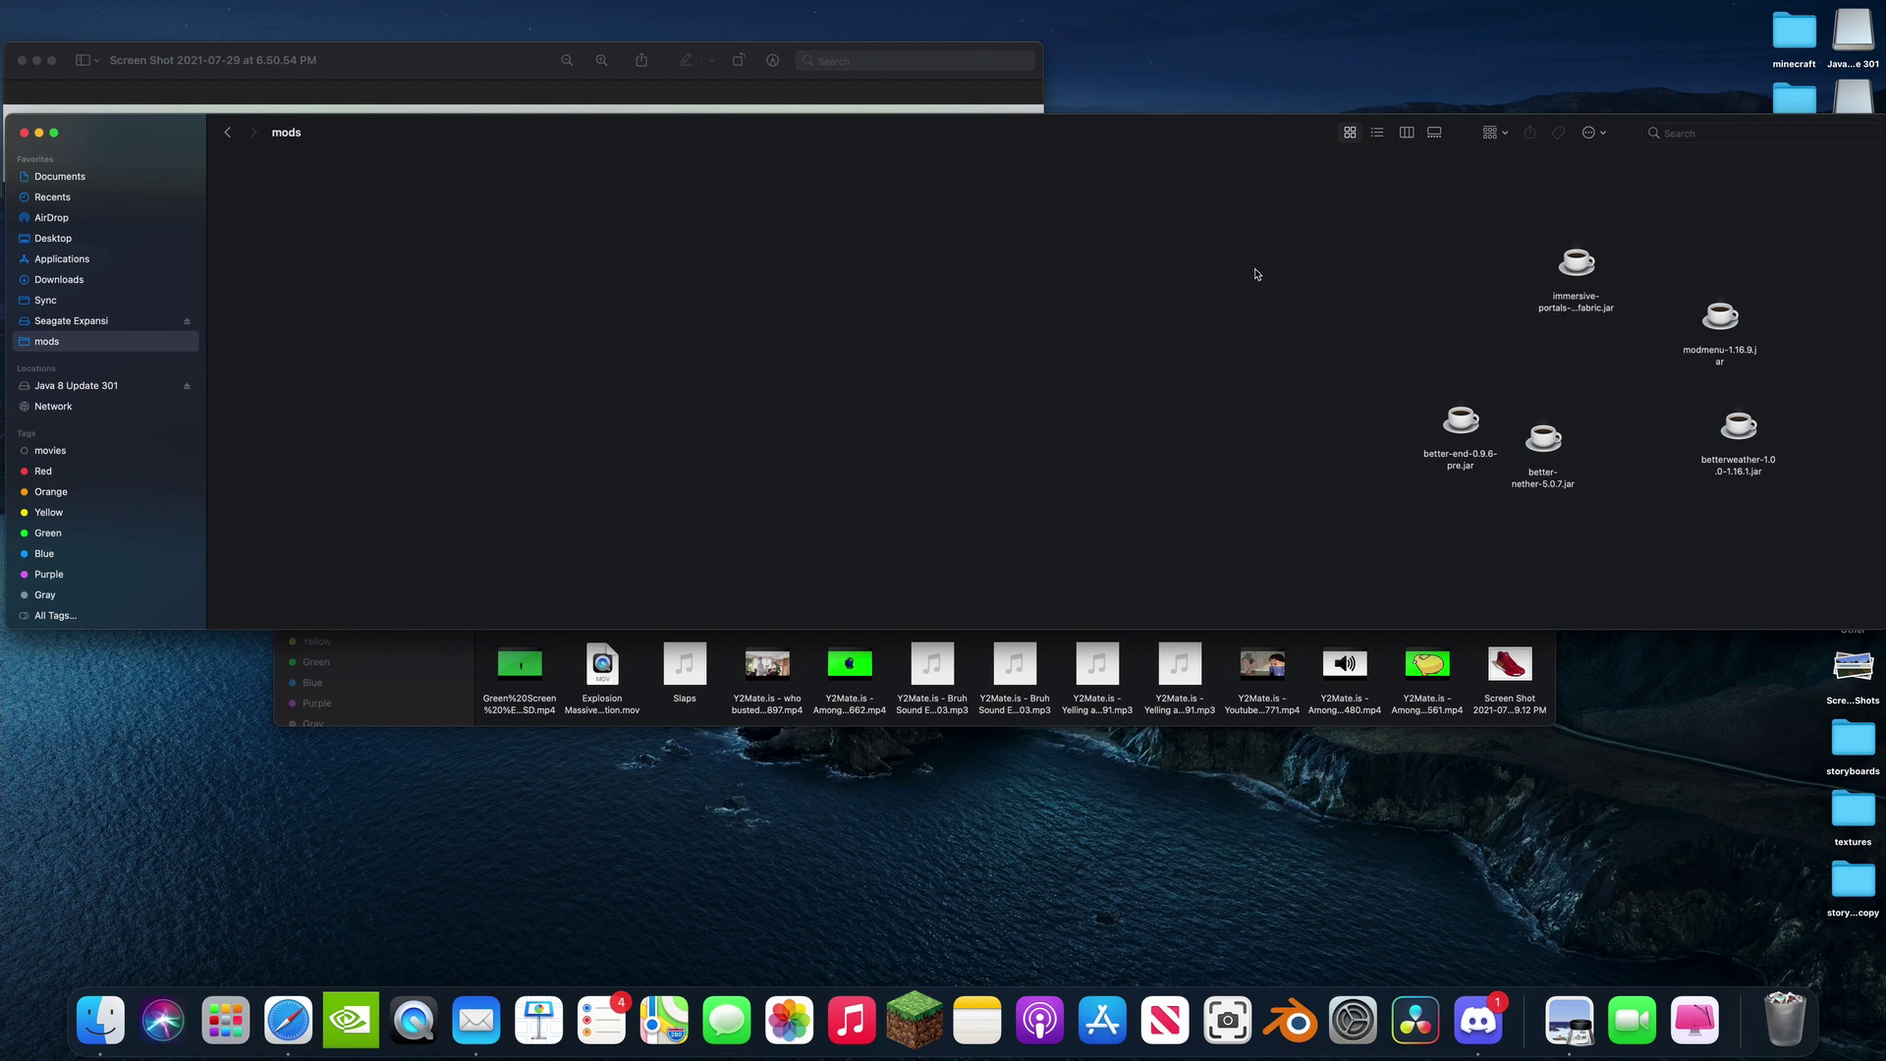
drag(1253, 250, 1844, 512)
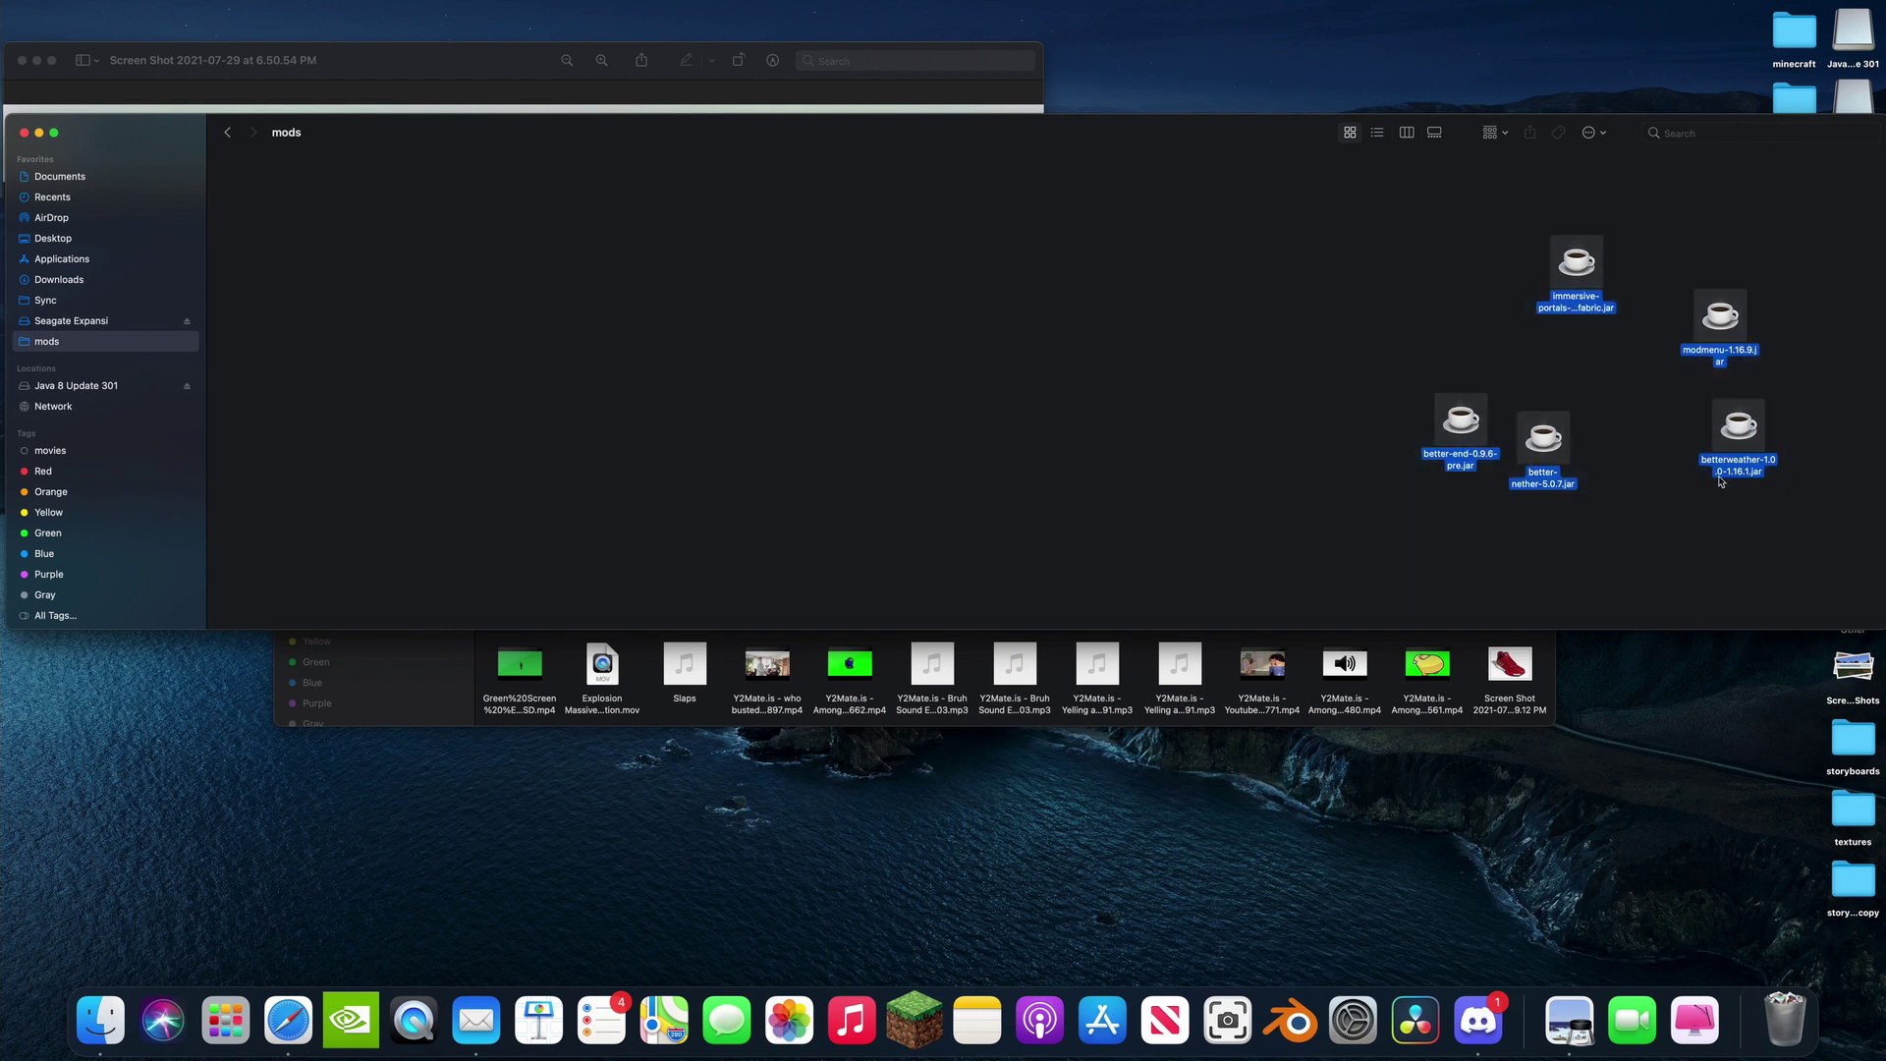
drag(1542, 459, 1612, 862)
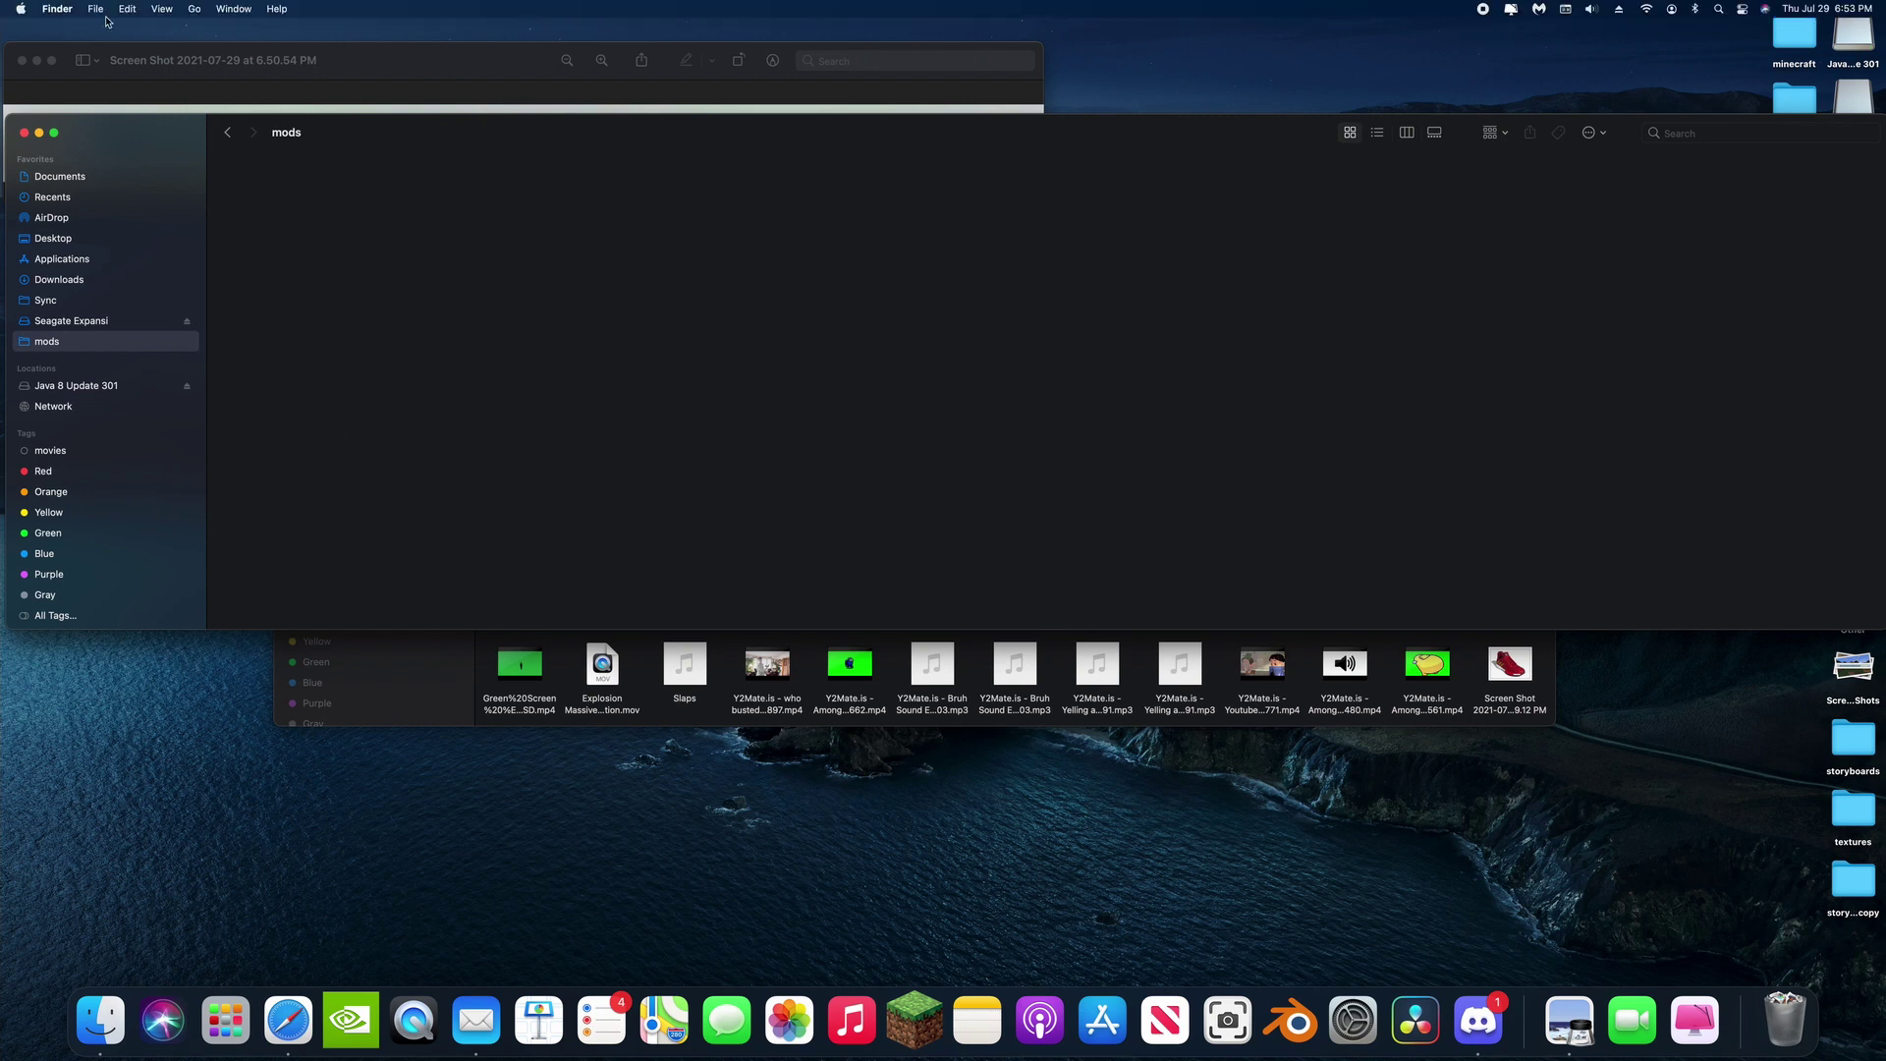
Step: Open a second Finder window showing the Downloads folder
click(95, 9)
click(132, 30)
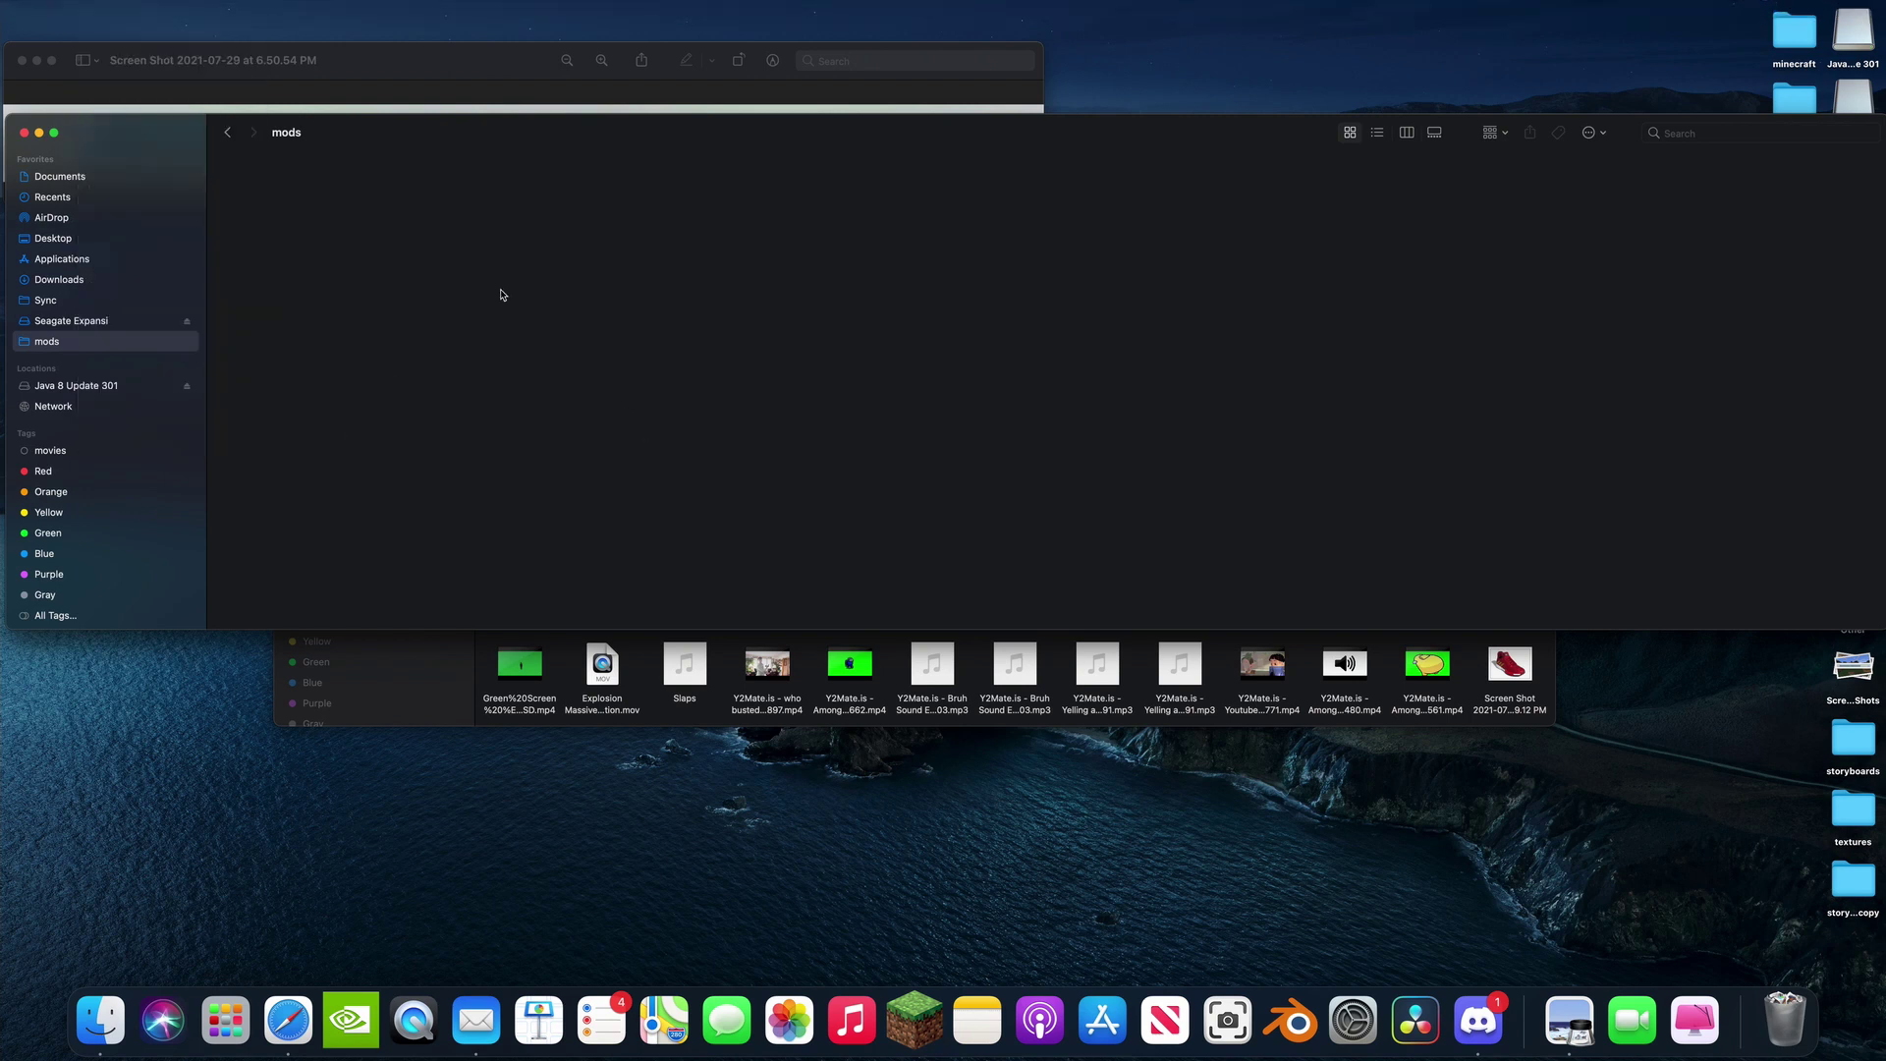
click(351, 433)
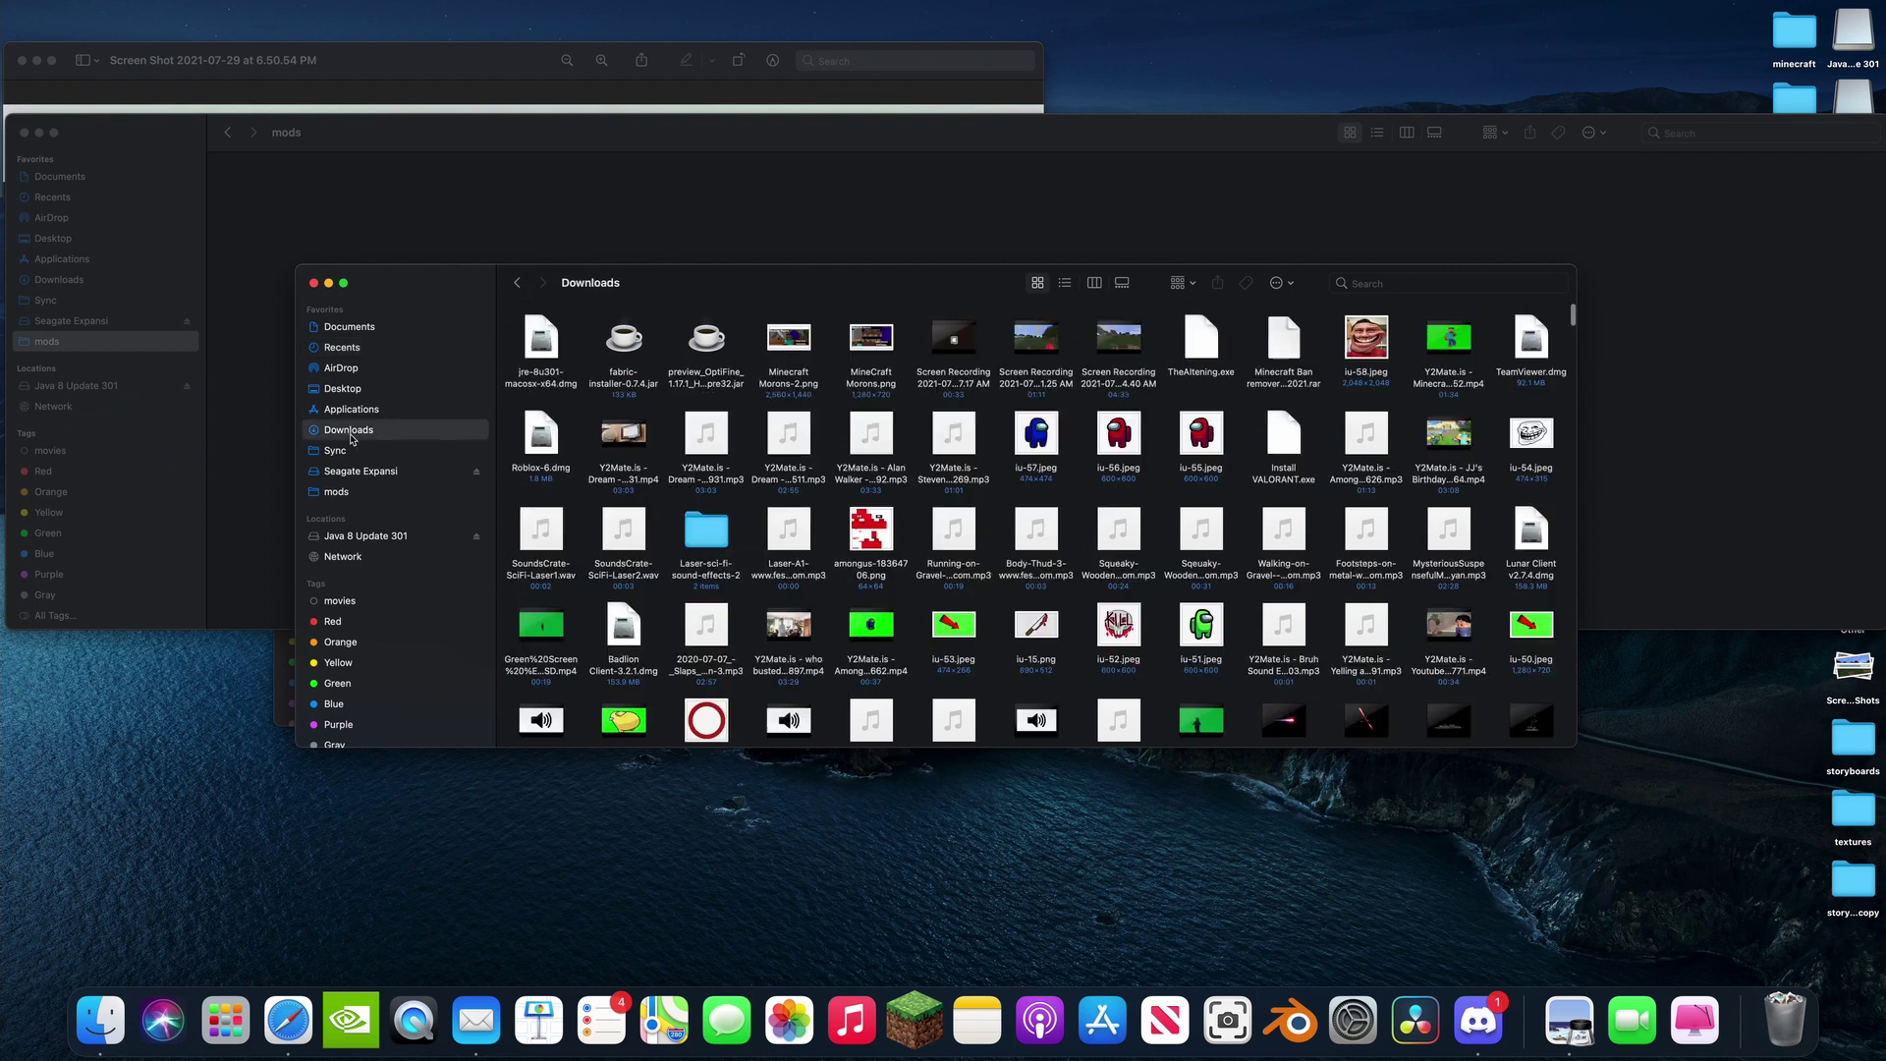
Step: Search This Mac for 'betternether' and drag better-nether-5.0.7.jar into the mods folder
click(1422, 286)
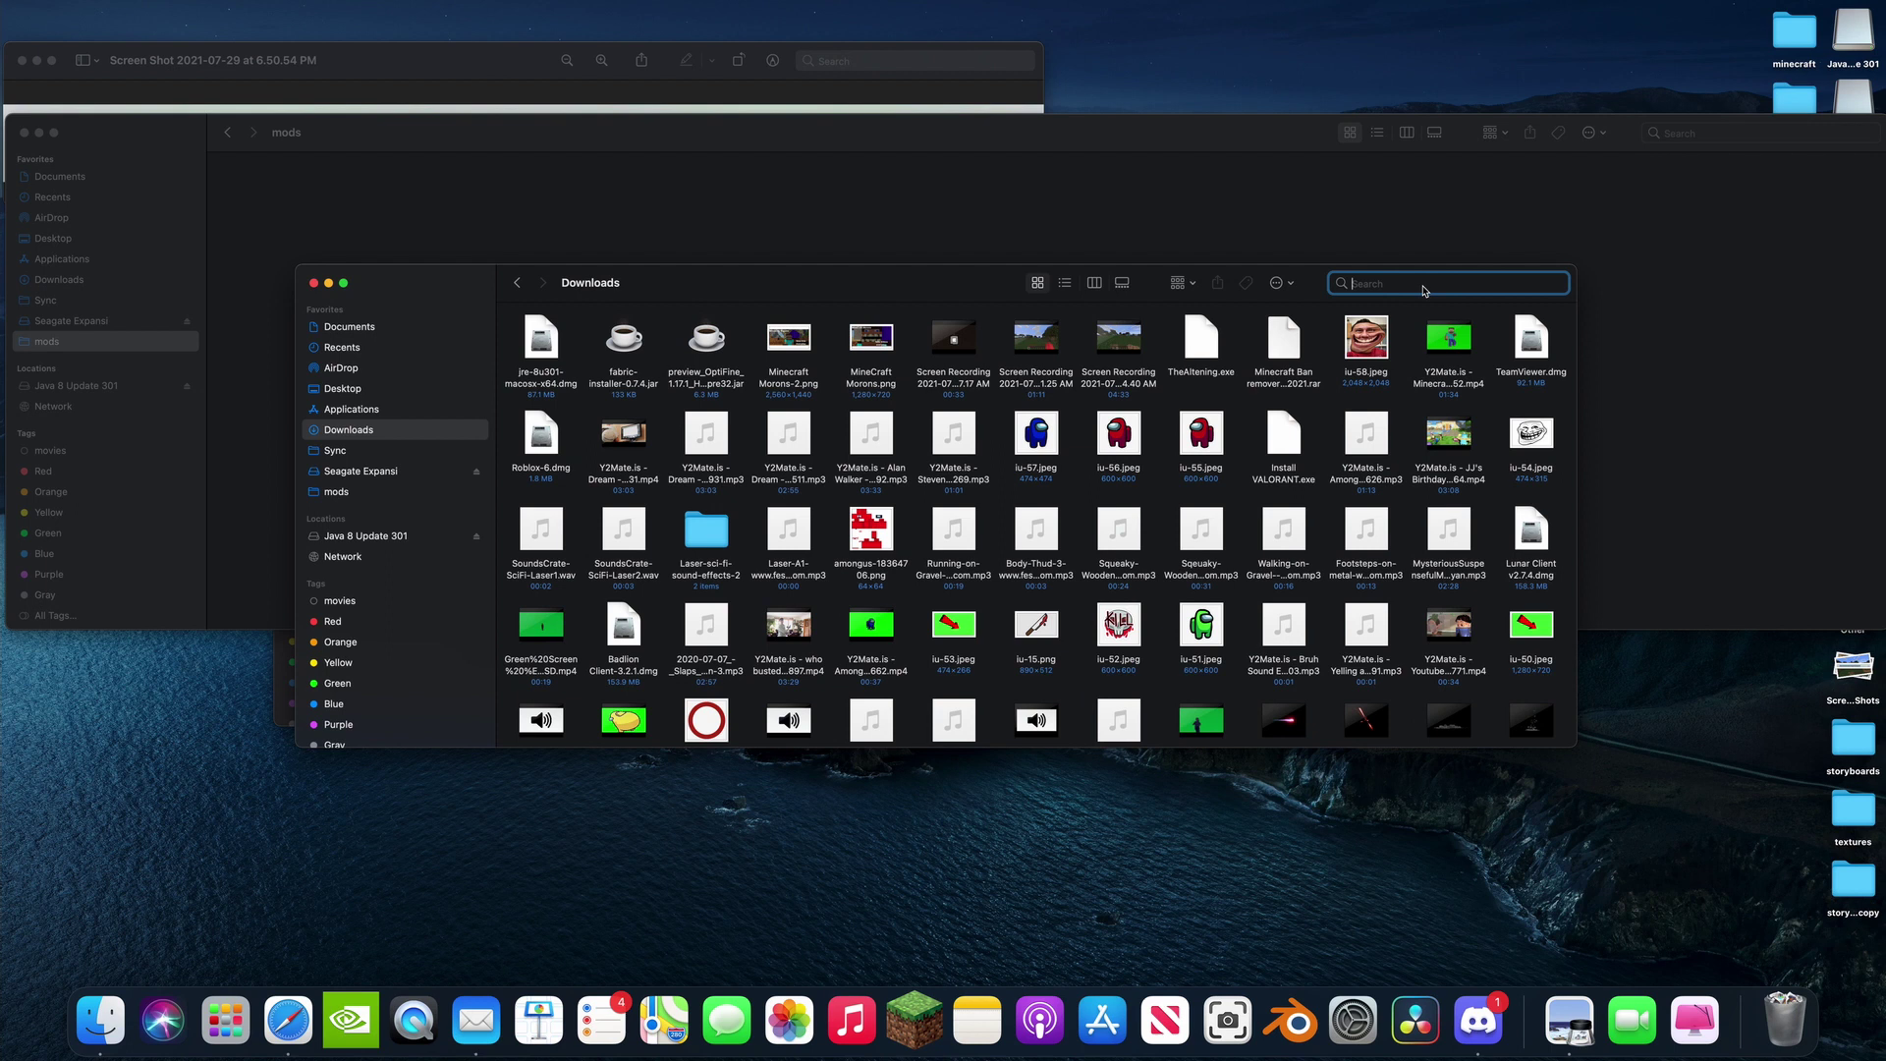
text(better)
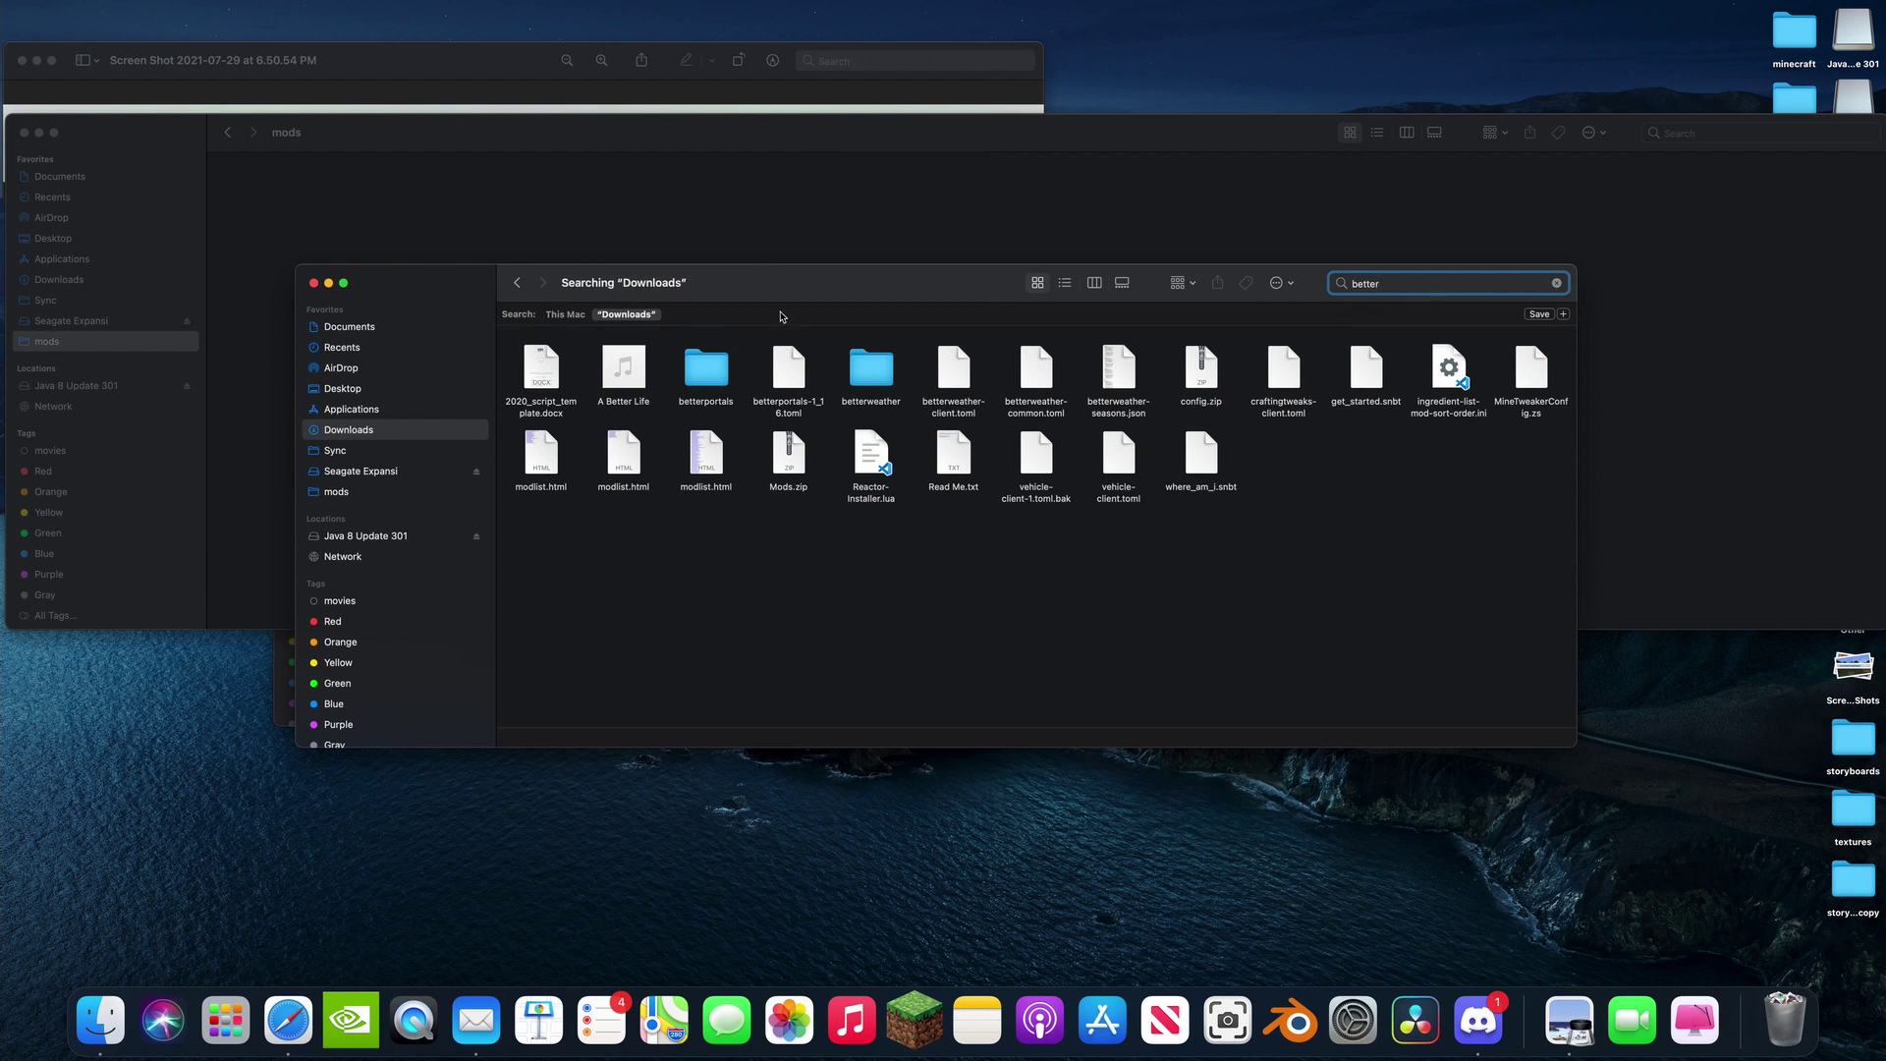
click(565, 314)
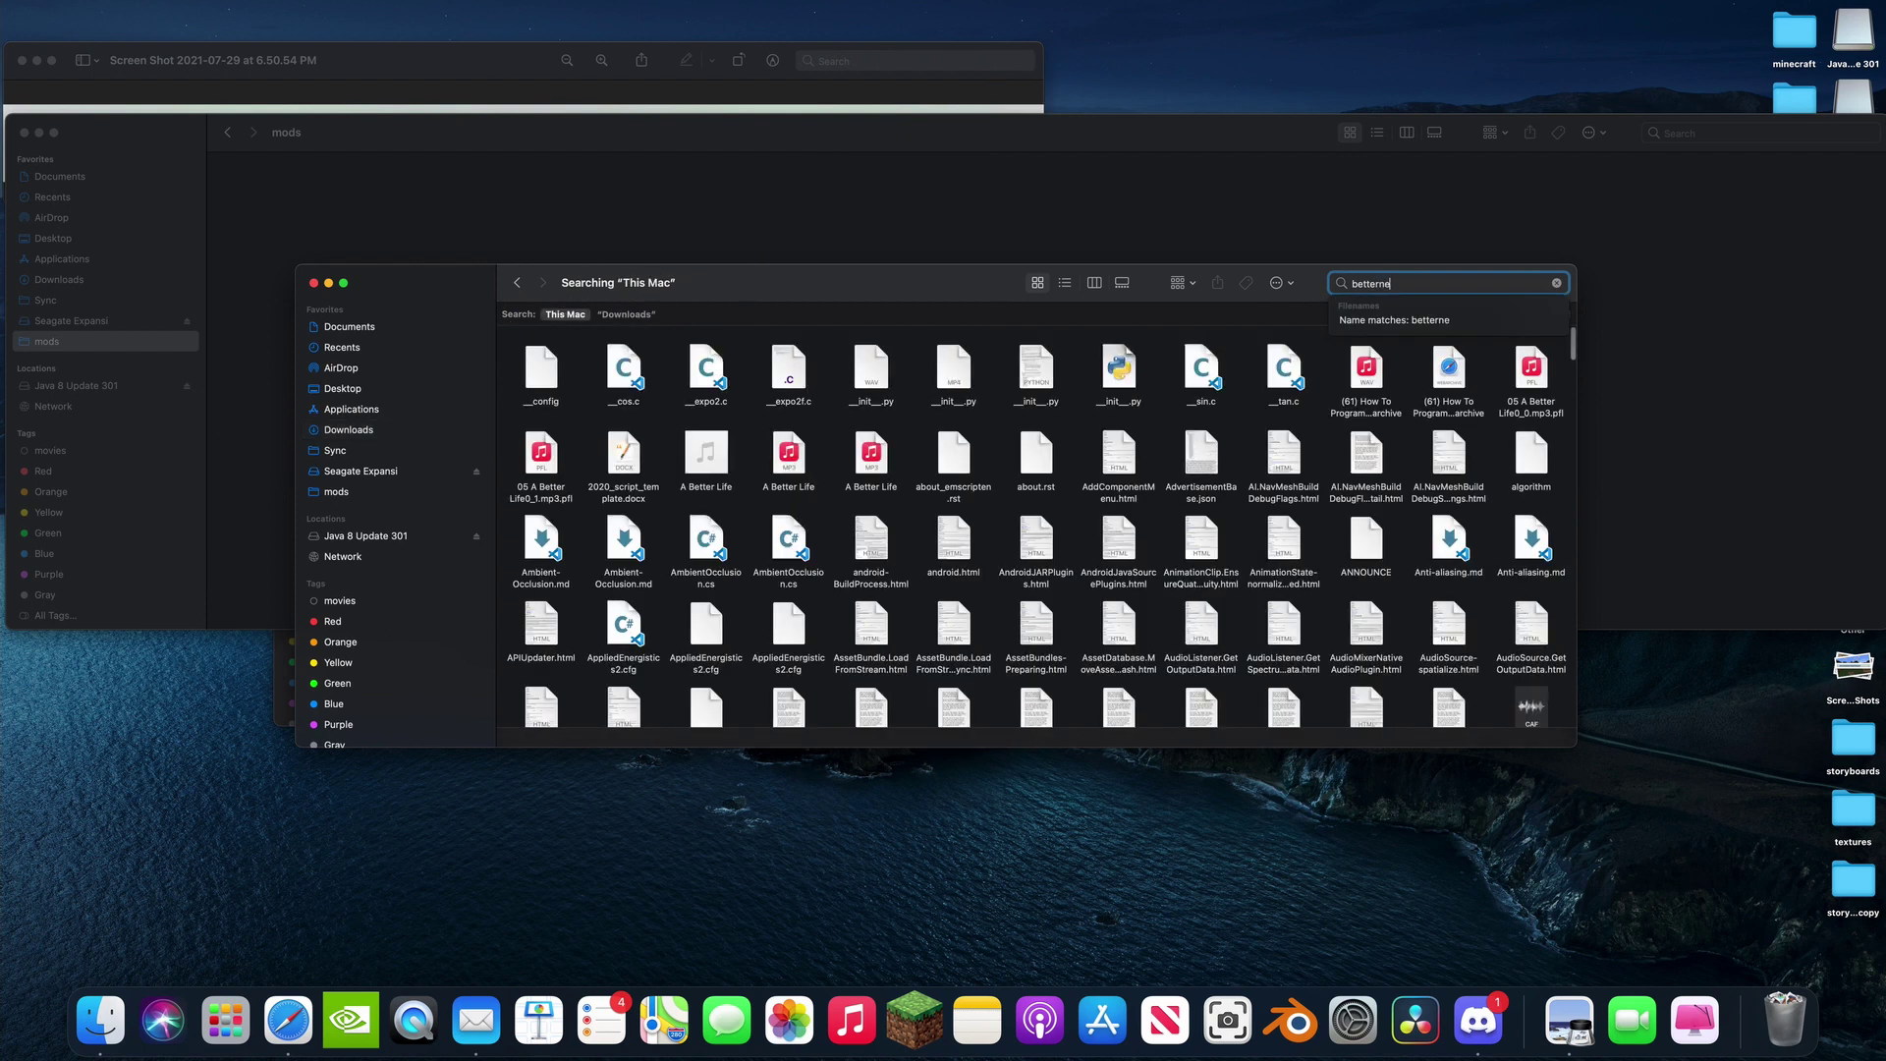
text(nether)
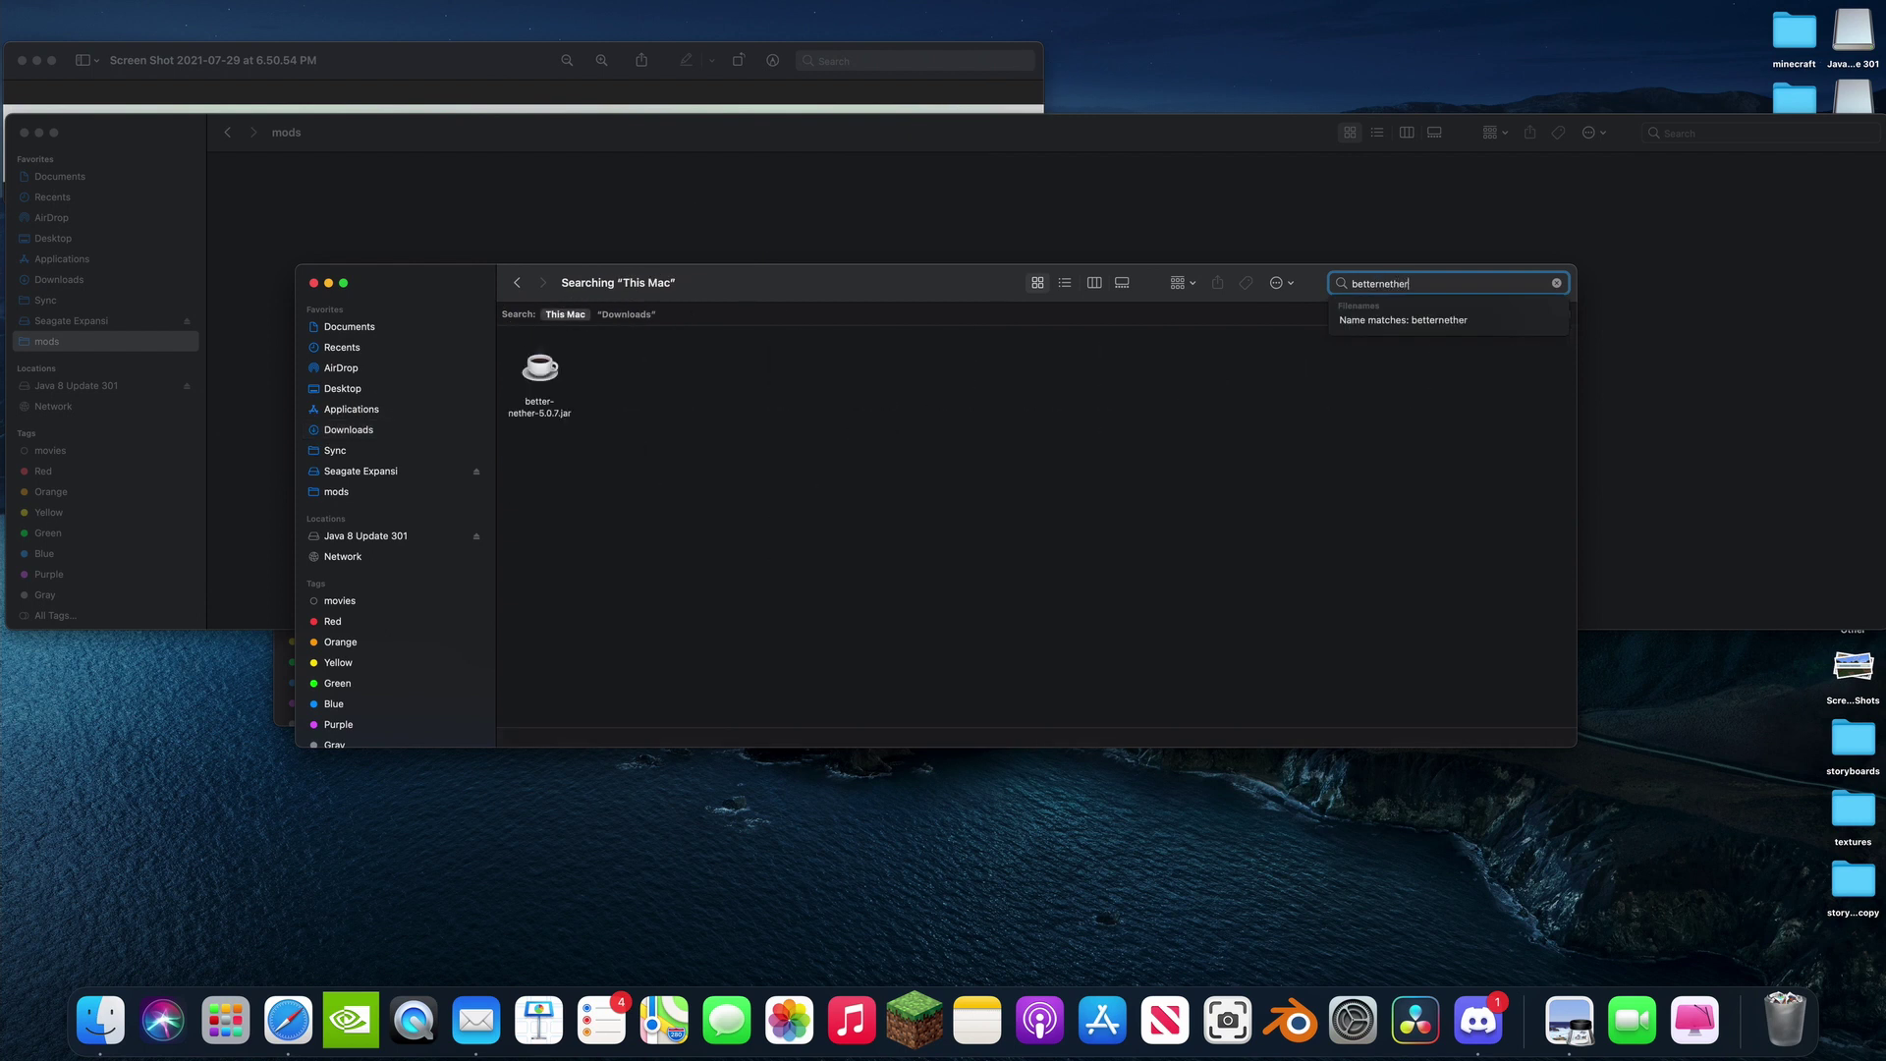
drag(539, 368, 365, 203)
click(332, 139)
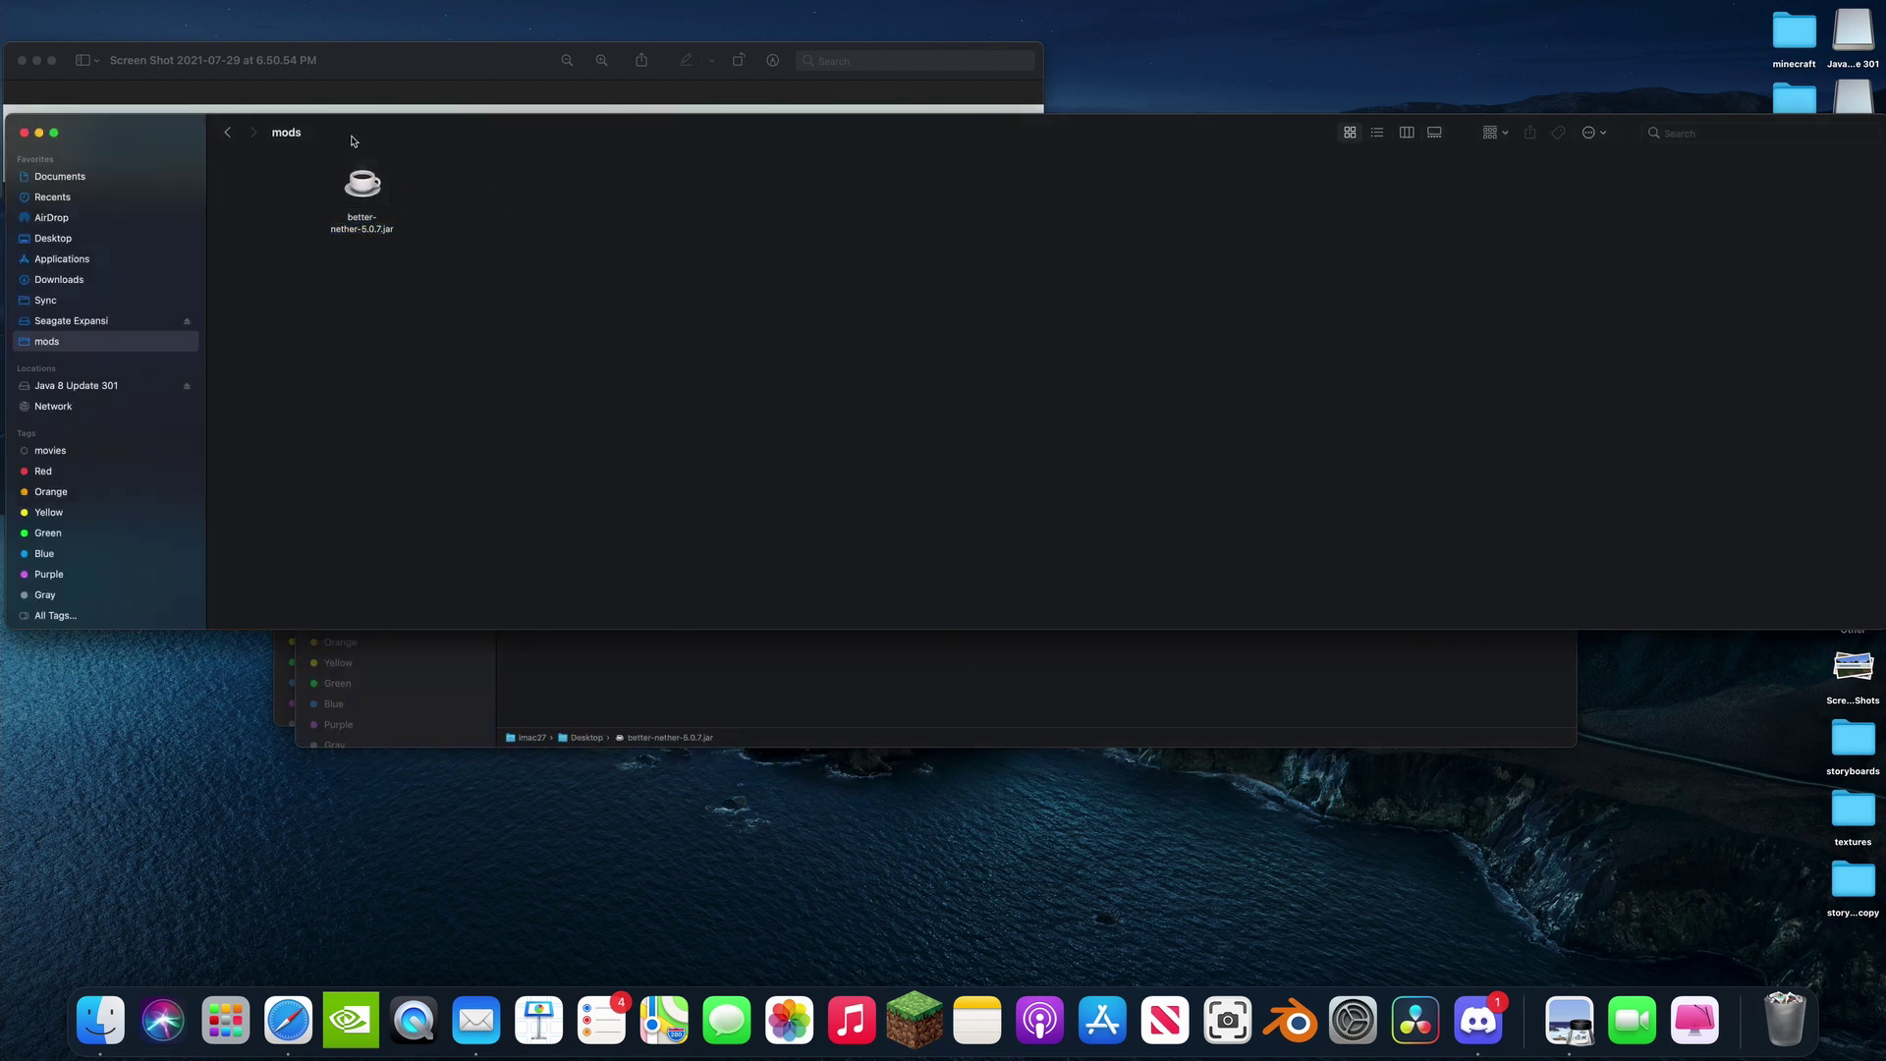
Step: Play the fabric-loader-1.17.1 installation in Minecraft Launcher, ticking 'I understand the risks'
click(914, 1019)
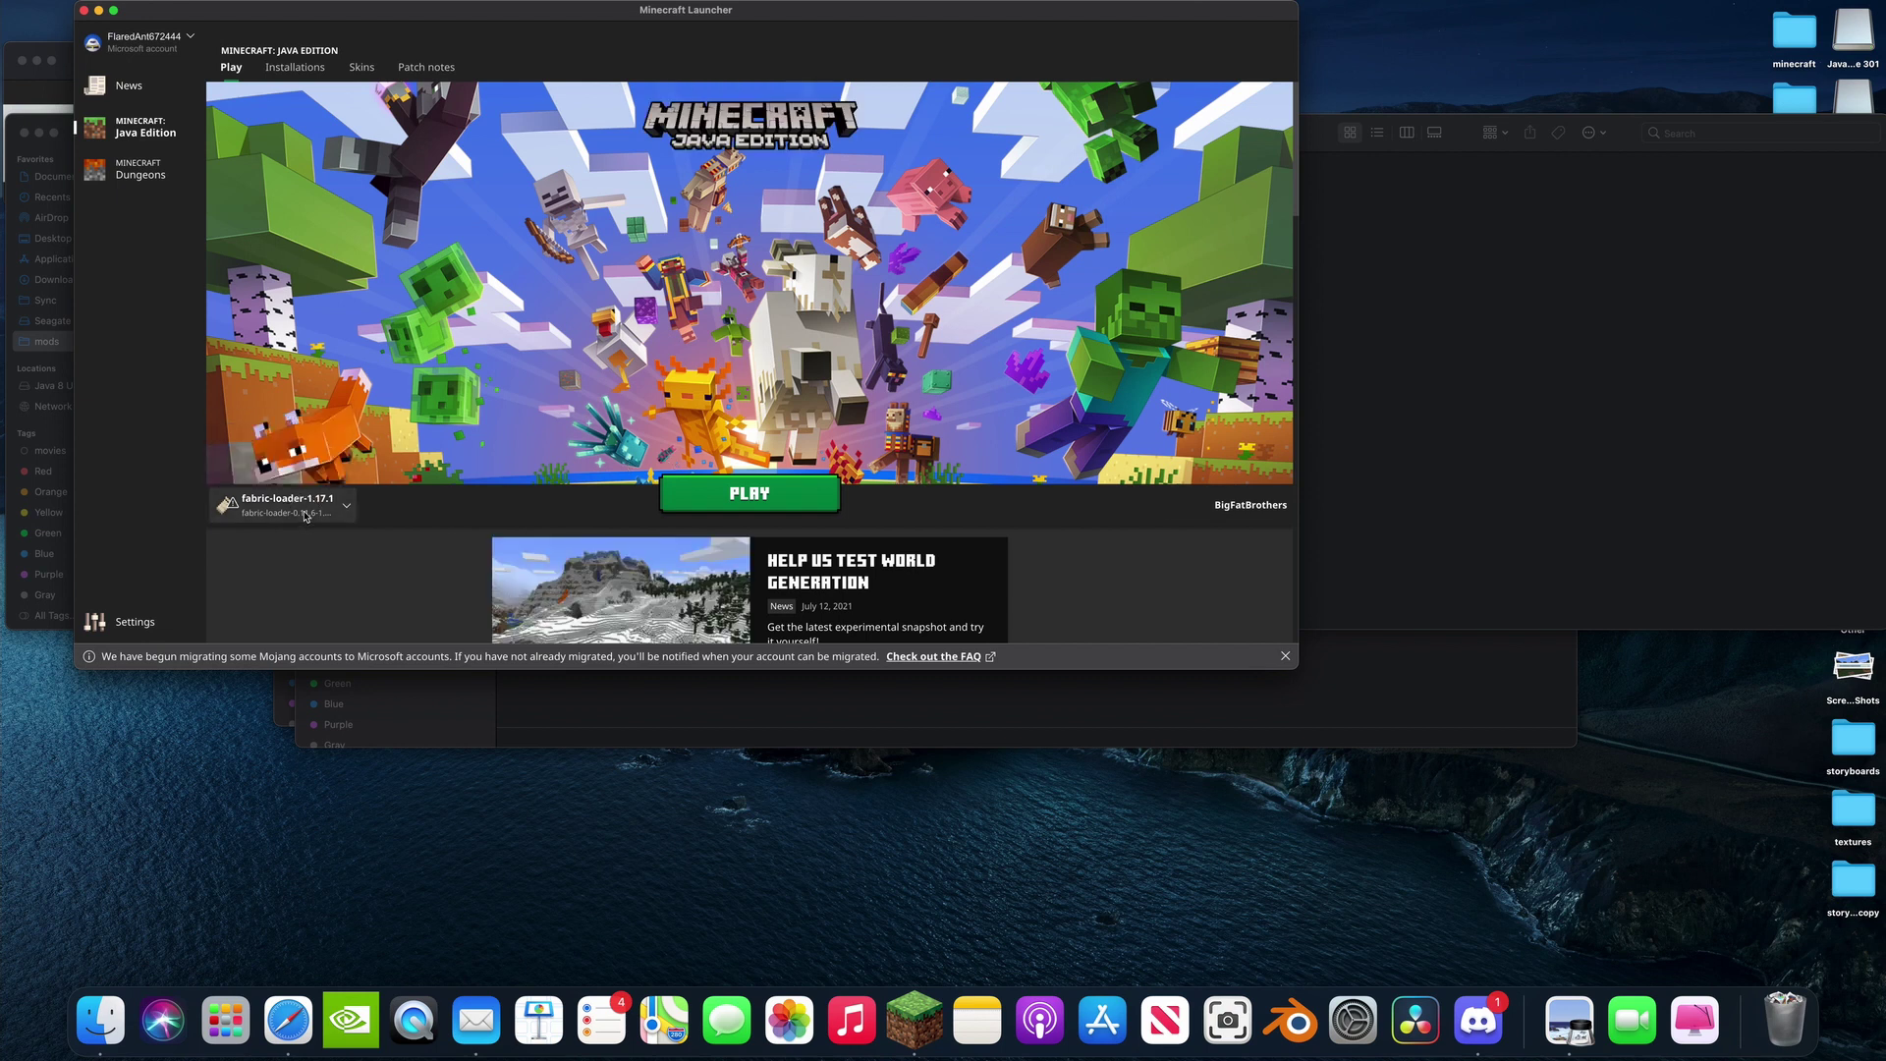
click(334, 502)
click(334, 503)
click(750, 493)
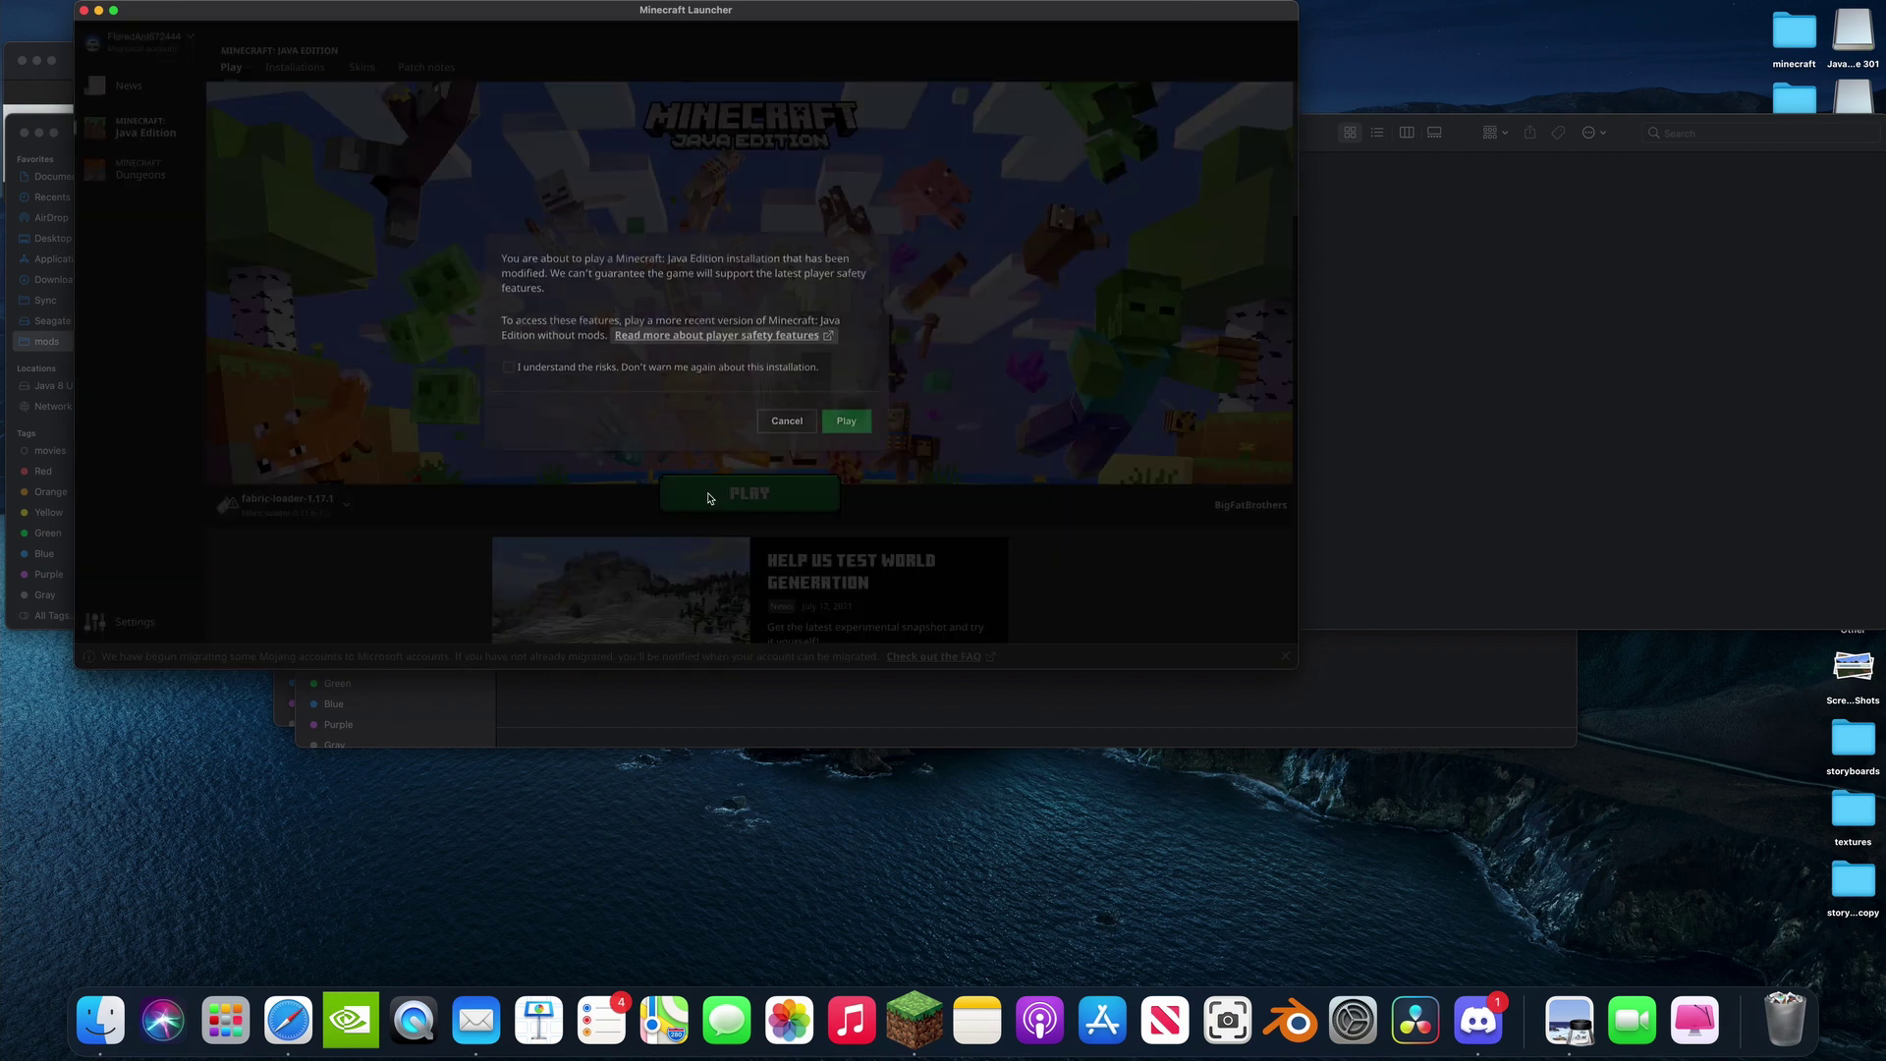
click(509, 371)
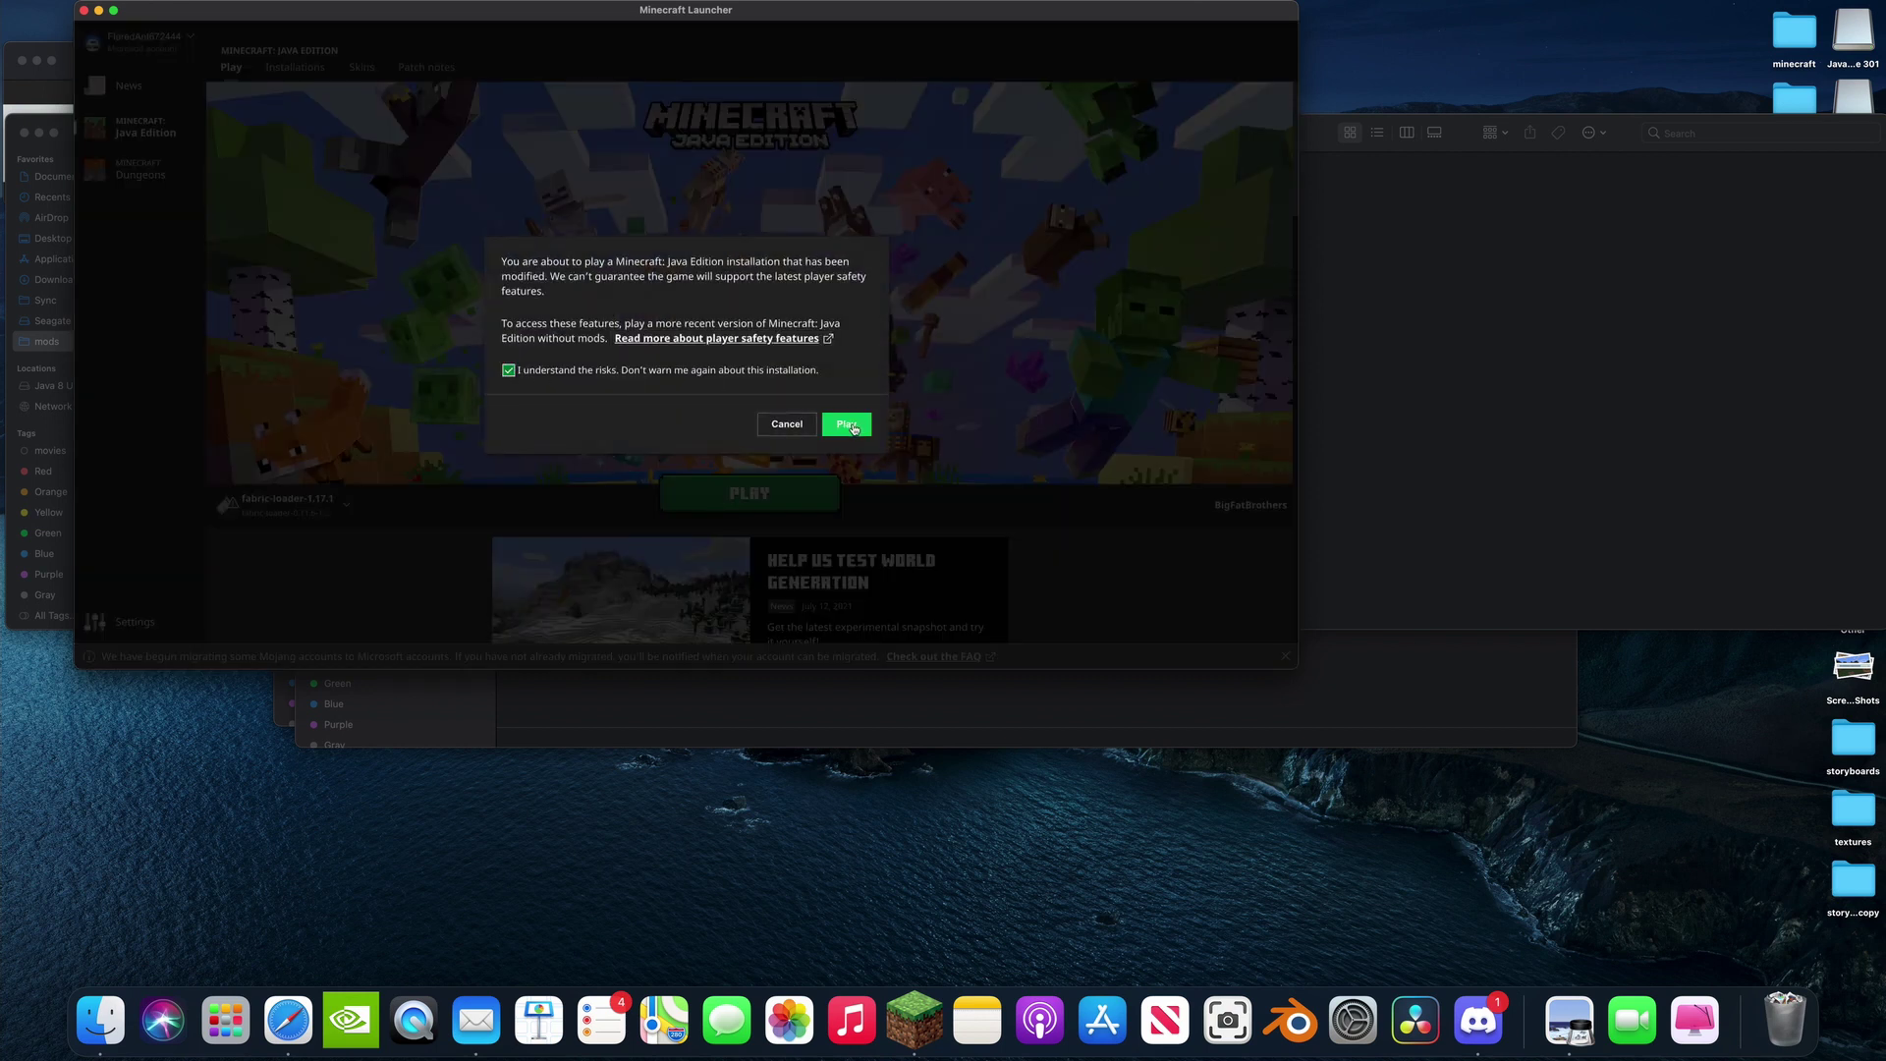
click(847, 424)
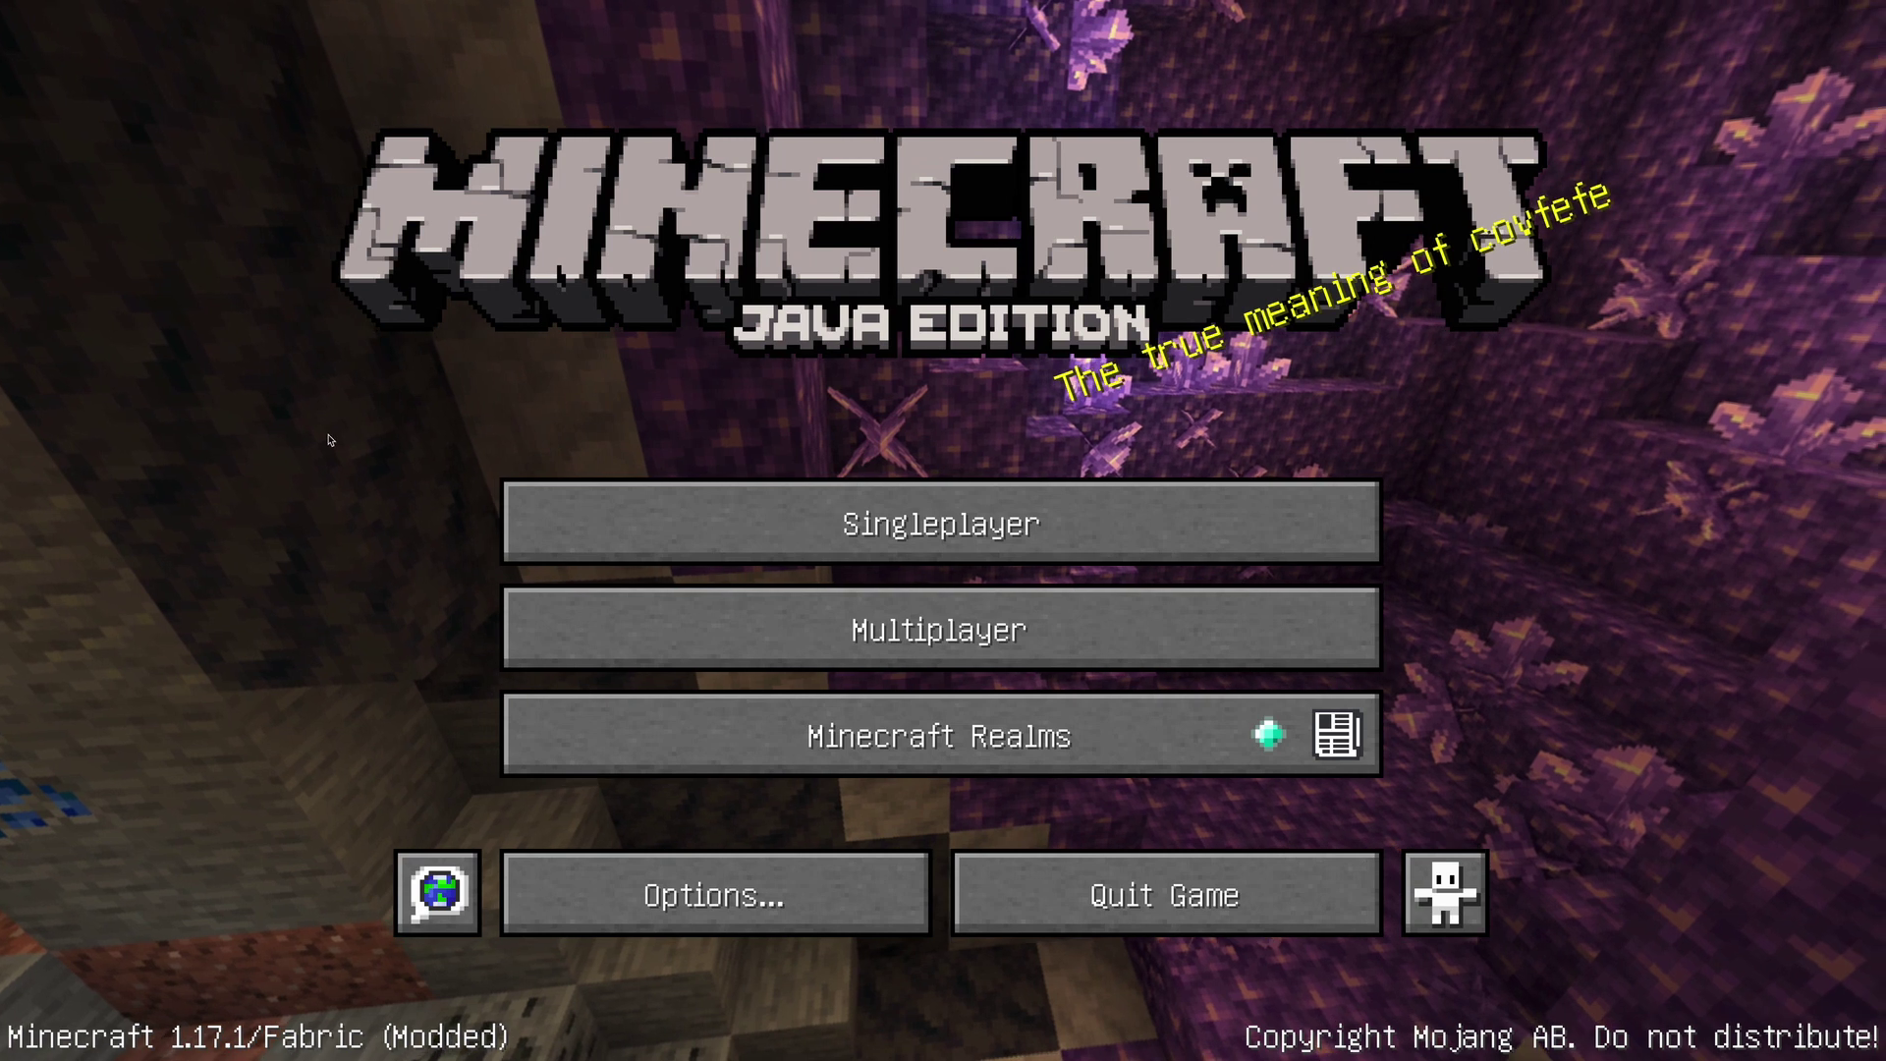
mouse_move(494, 1012)
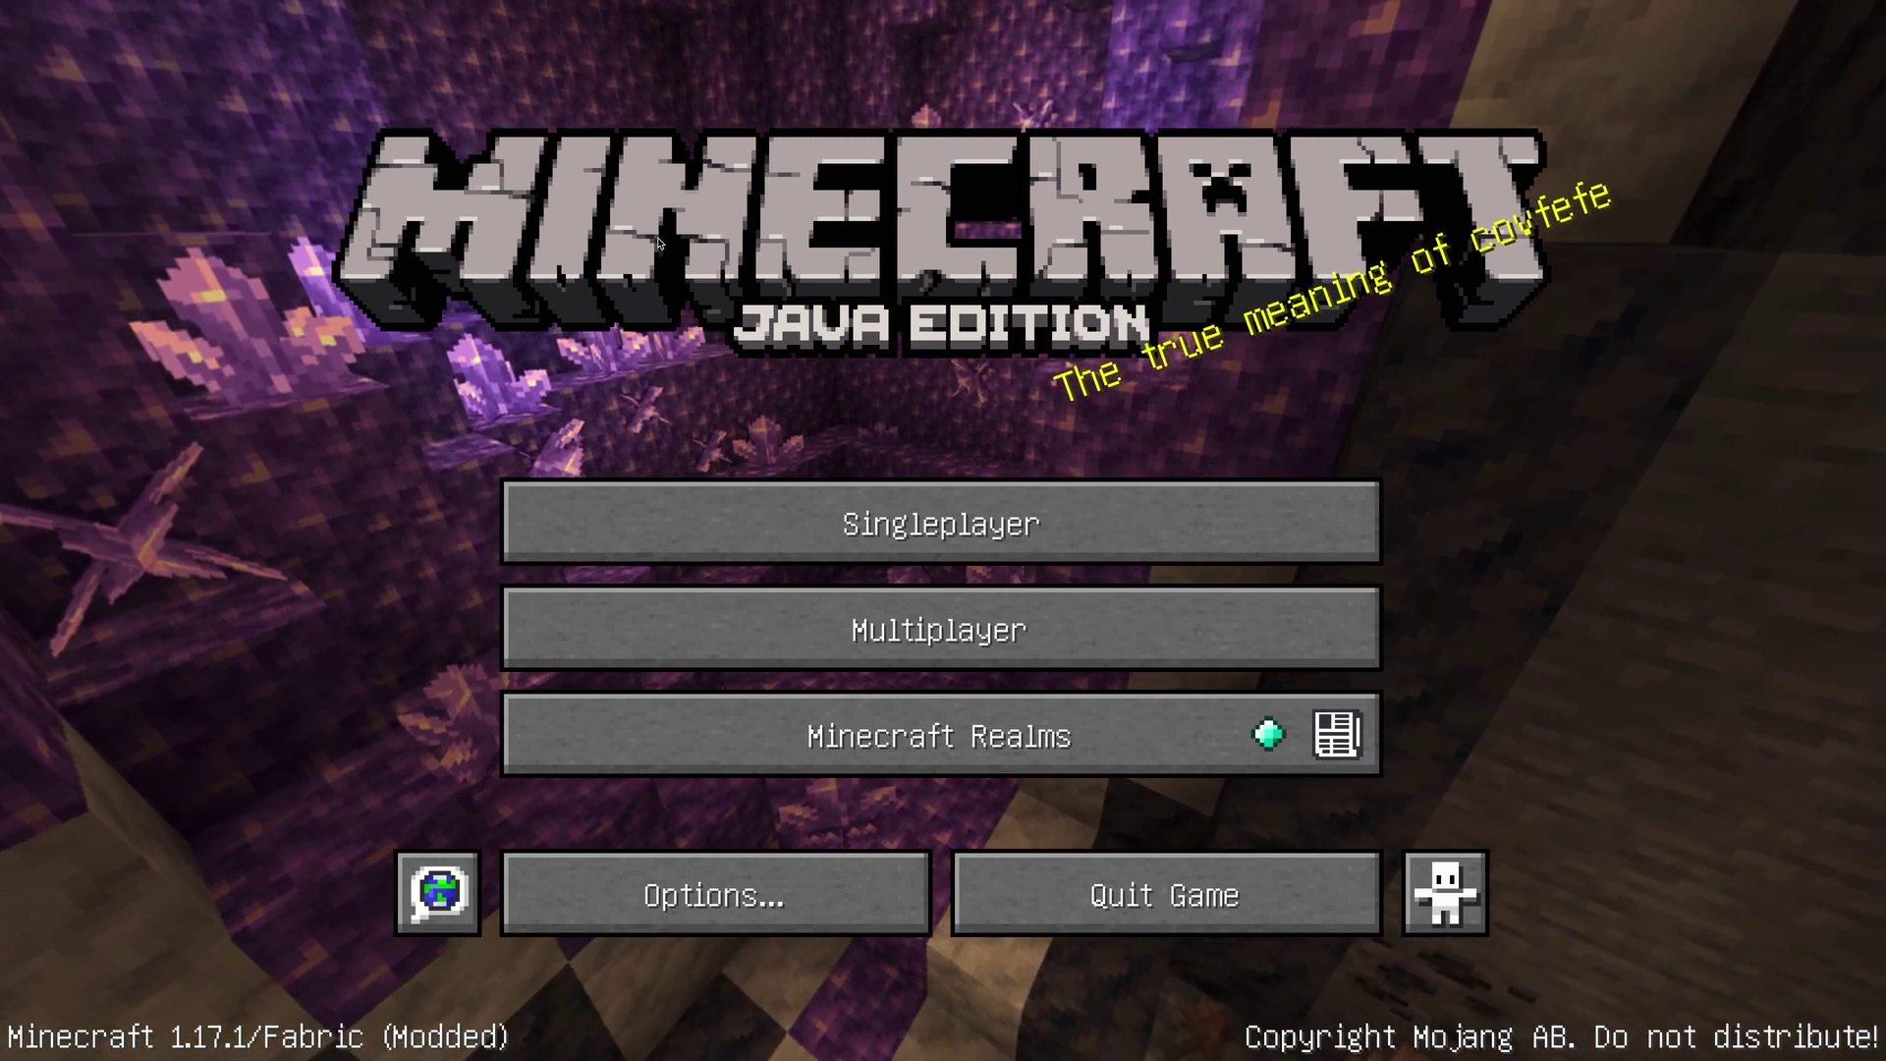
mouse_move(589, 8)
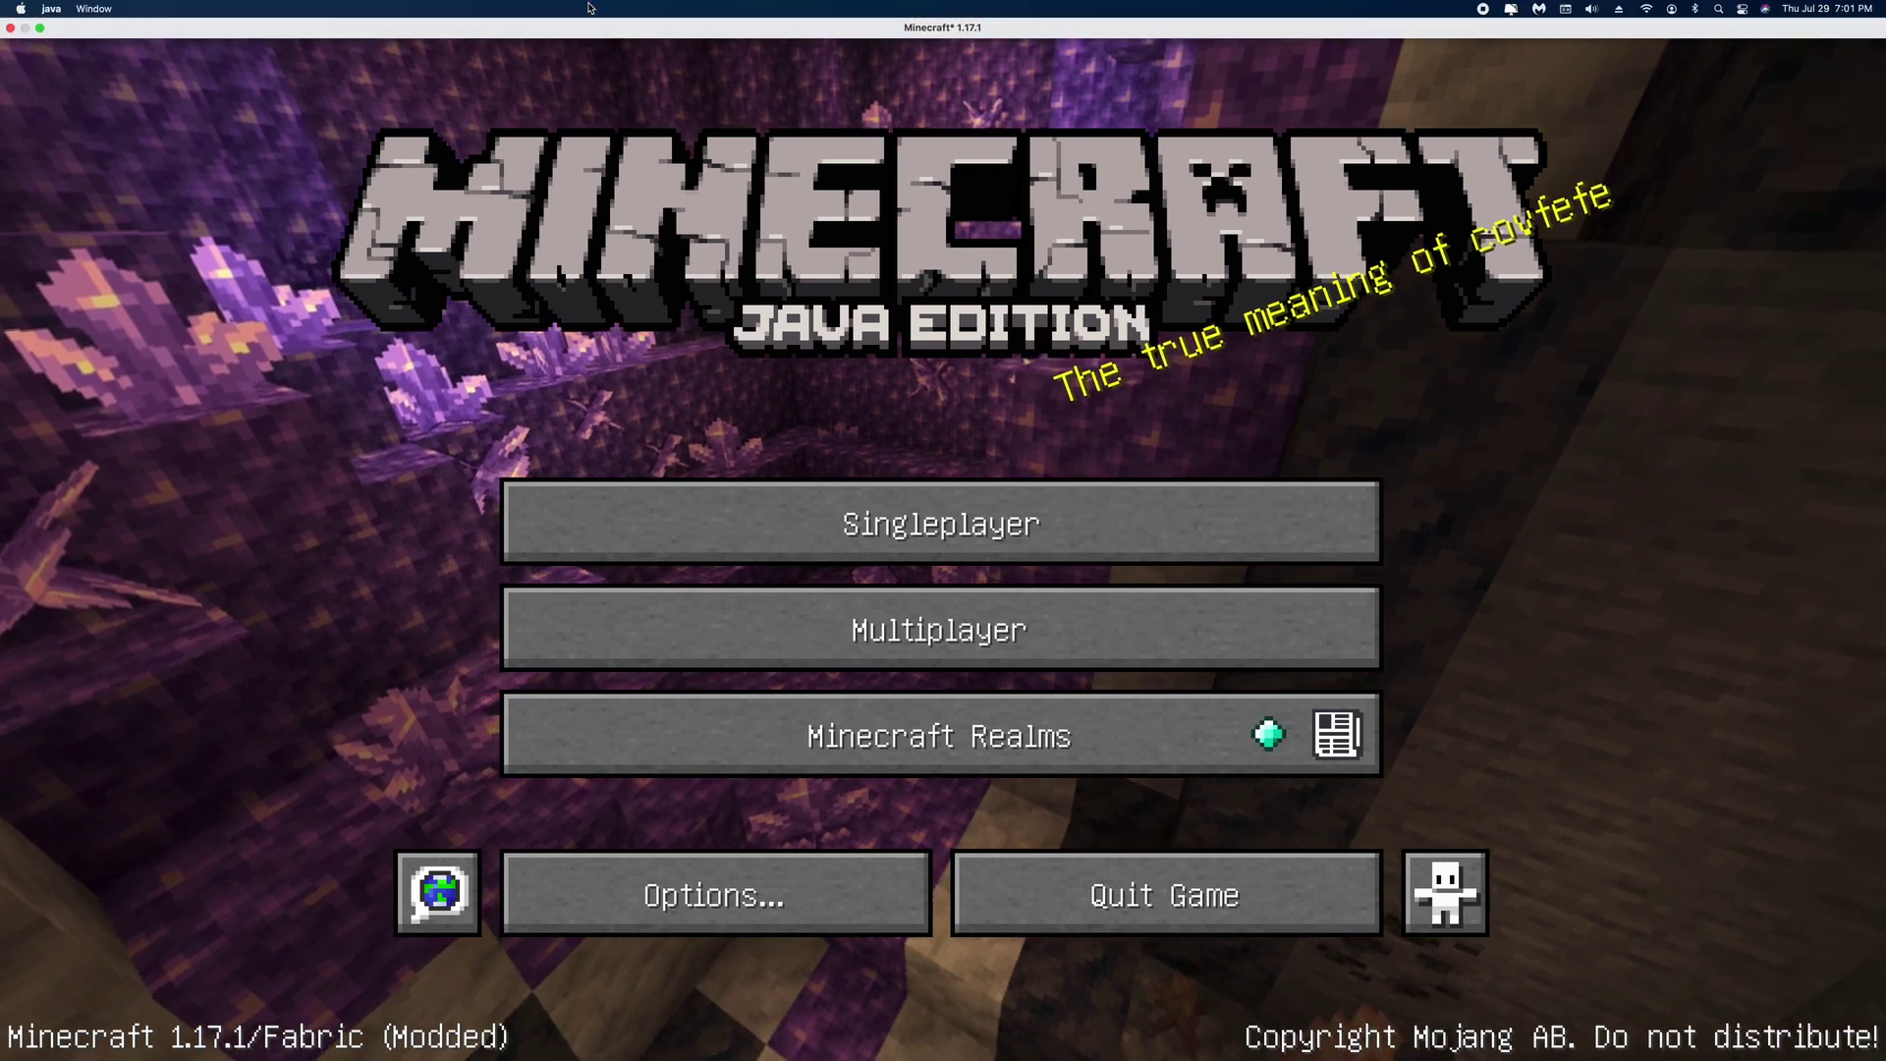